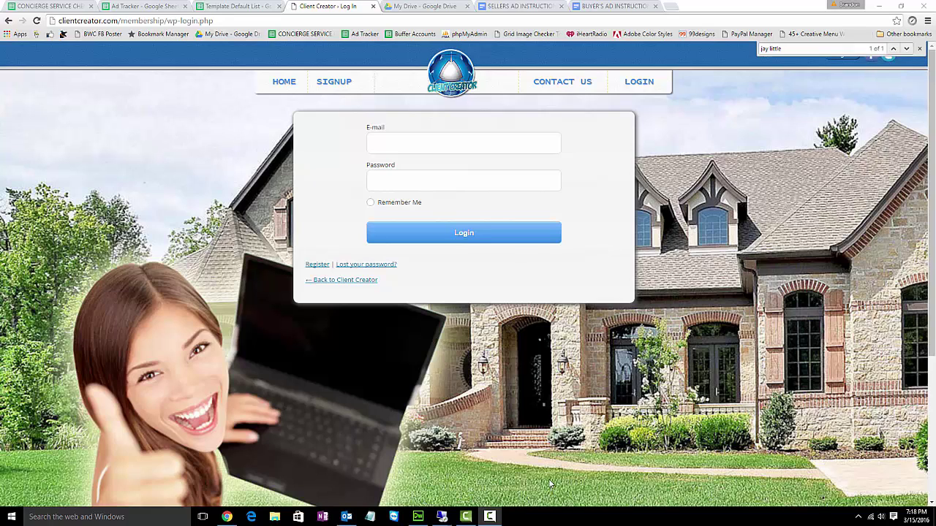
- Look over the Buyer's and Sellers Ad Instructions files in My Drive, then return to Ad Tracker
mouse_move(489, 520)
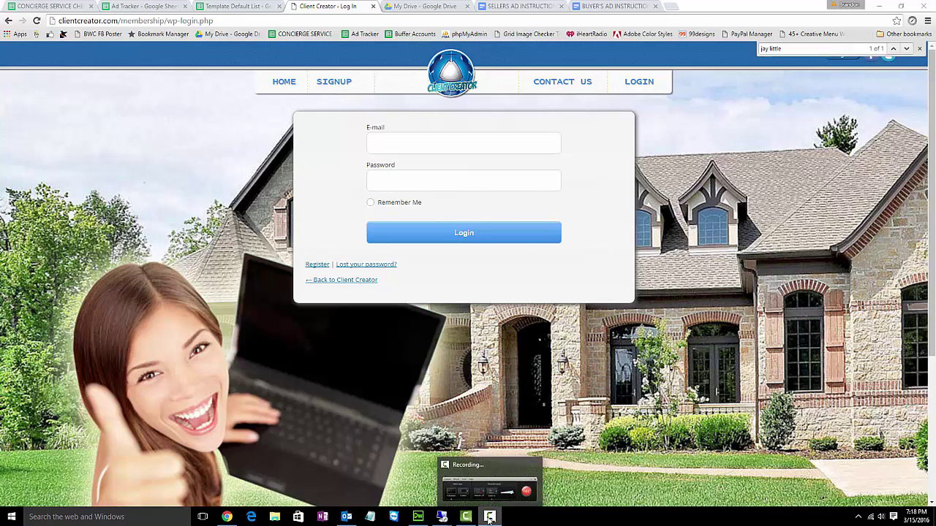
left_click(502, 476)
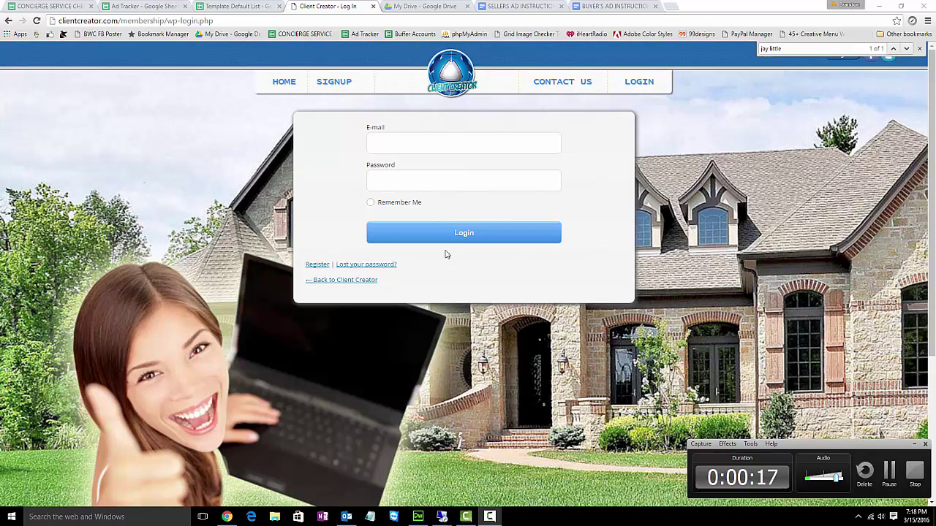
left_click(425, 8)
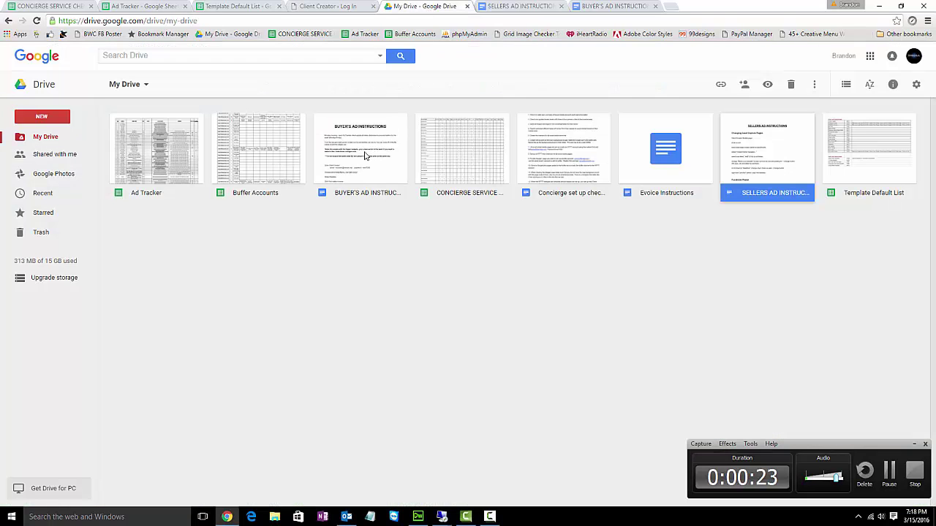
left_click(366, 156)
left_click(749, 176)
left_click(150, 6)
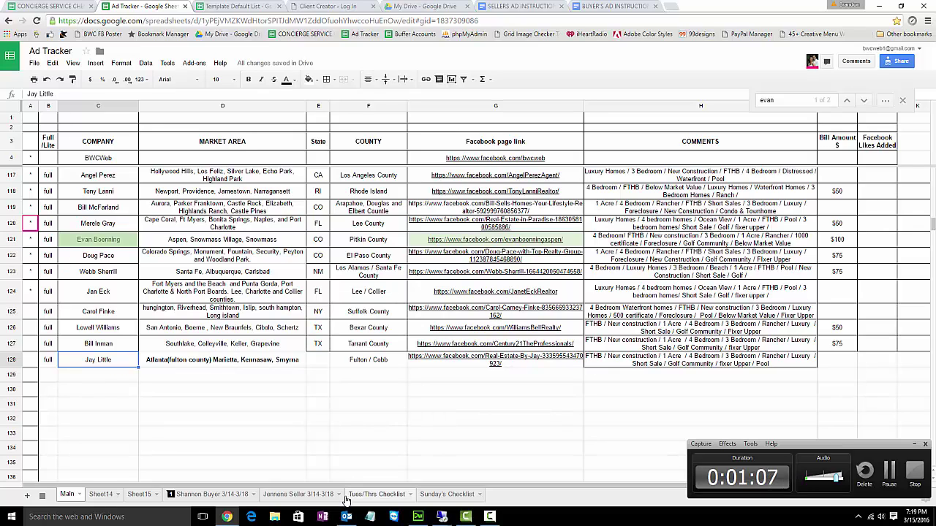
- Switch Ad Tracker from the Main sheet to the buyer 3/14-3/18 sheet
left_click(219, 497)
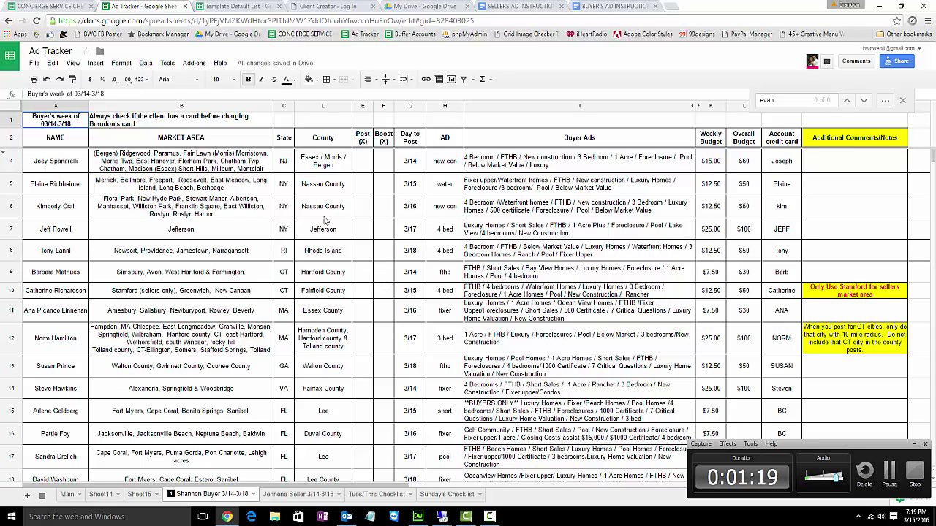
- Review the row 5 and row 6 buyer entries, then open the seller 3/14-3/18 sheet
left_click(407, 187)
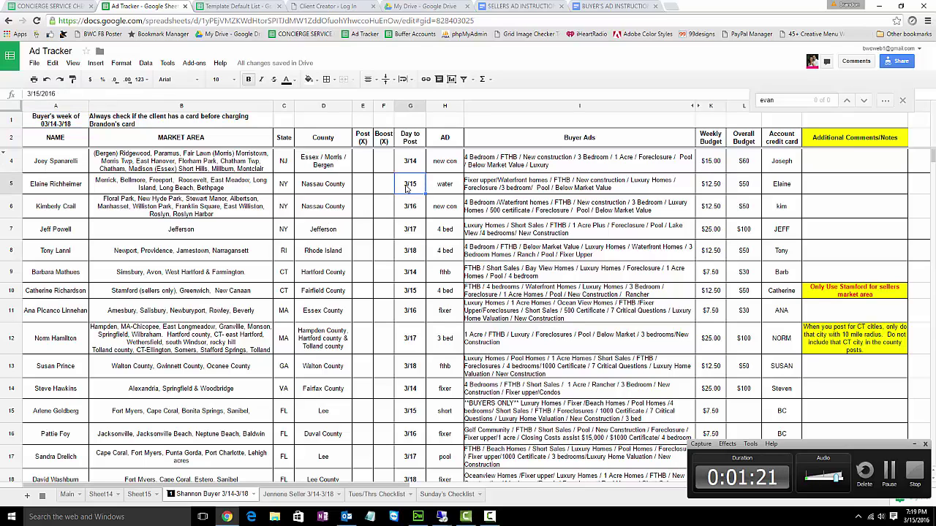
left_click_drag(84, 187, 545, 191)
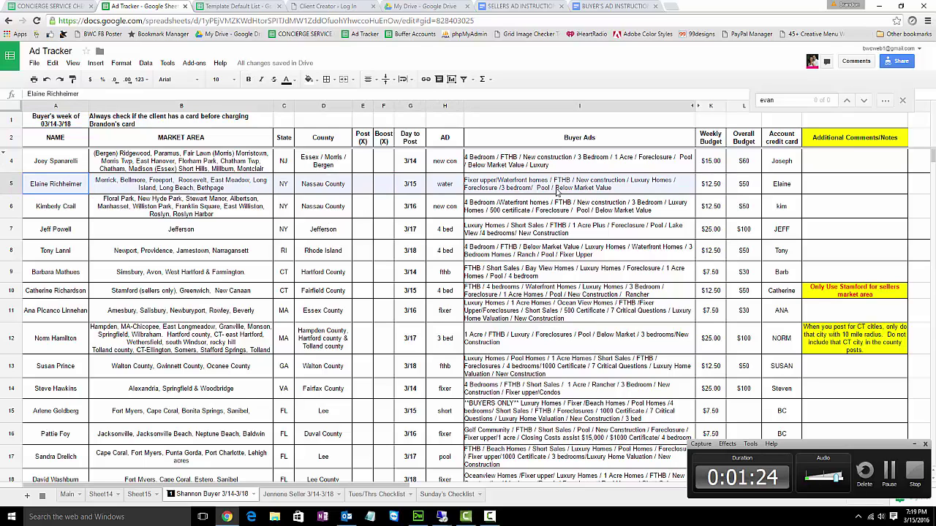
left_click(449, 192)
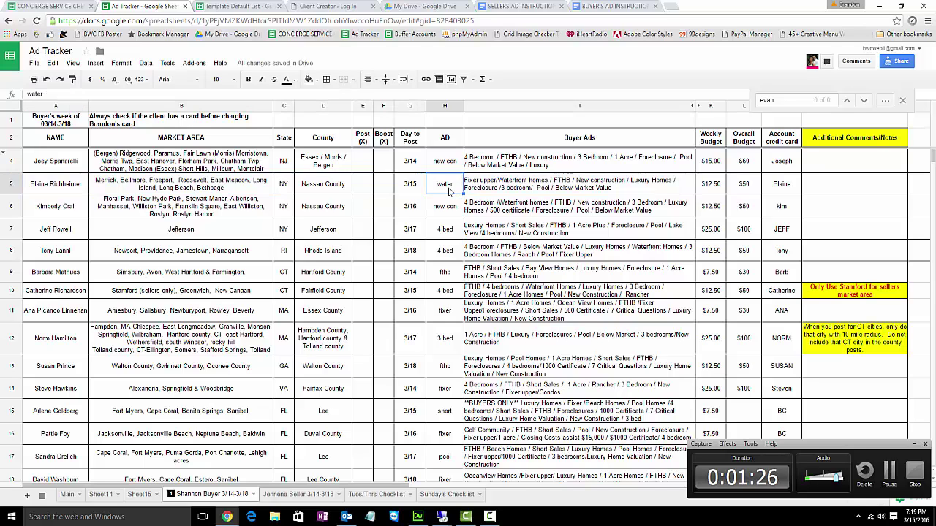
left_click(411, 188)
left_click_drag(33, 211, 497, 216)
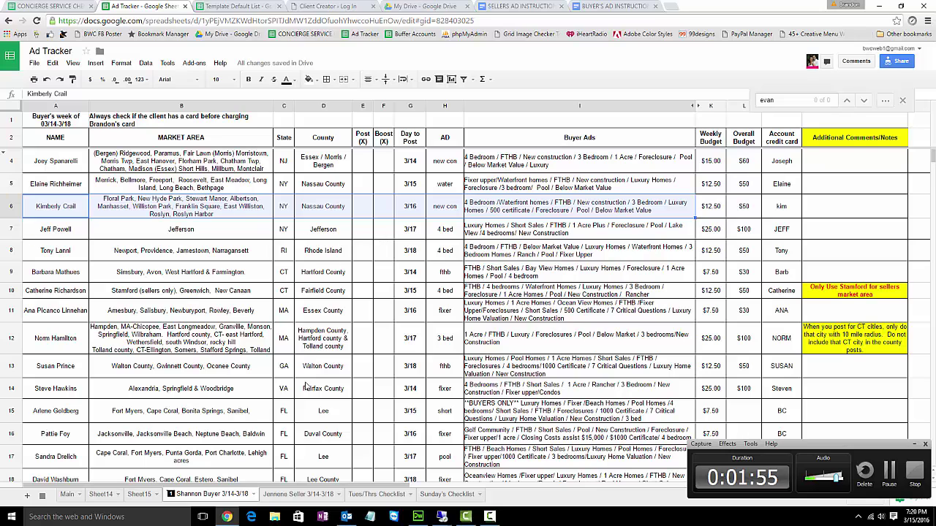
left_click(302, 495)
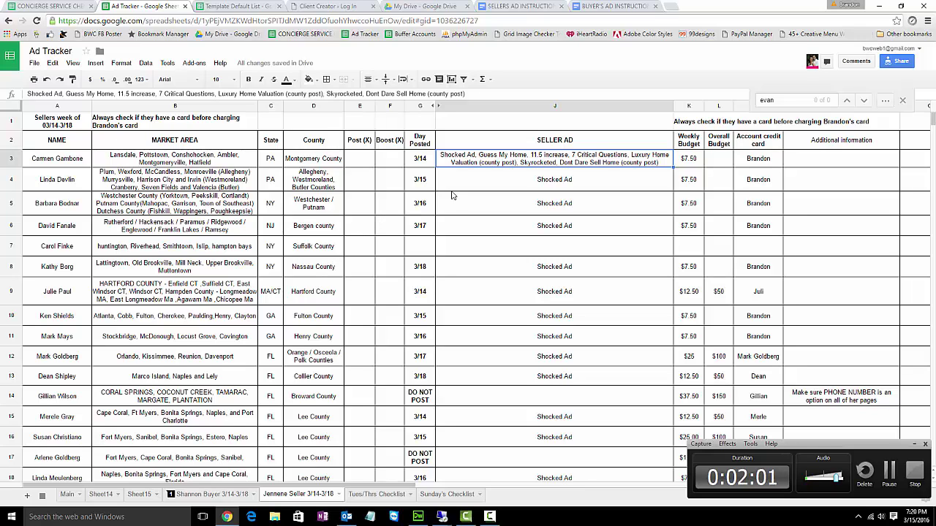
- Check the first seller's 3/14 posting day and ad list, then return to the buyer sheet
left_click(79, 165)
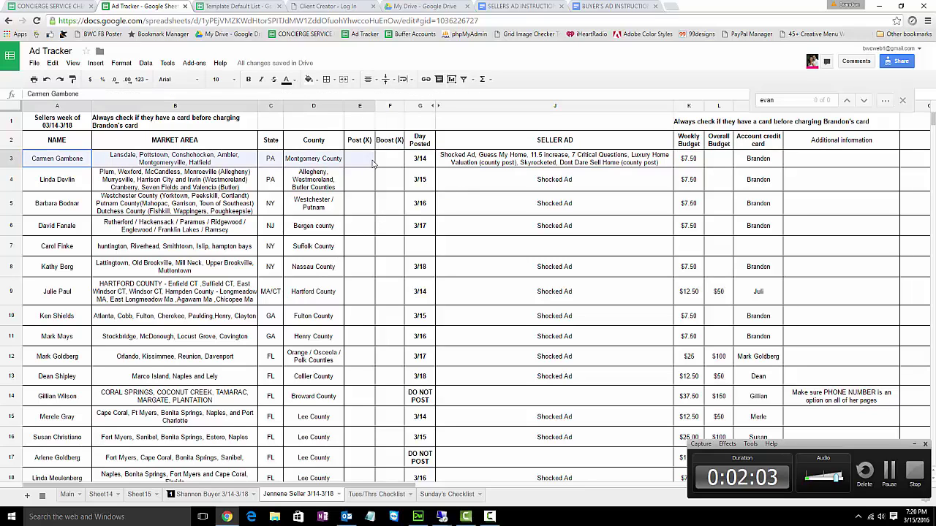
left_click(411, 166)
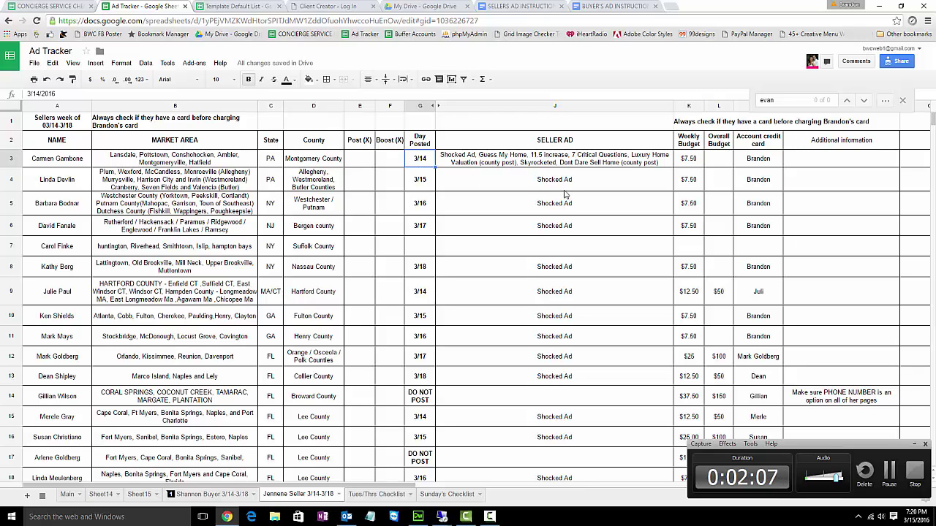
left_click(484, 163)
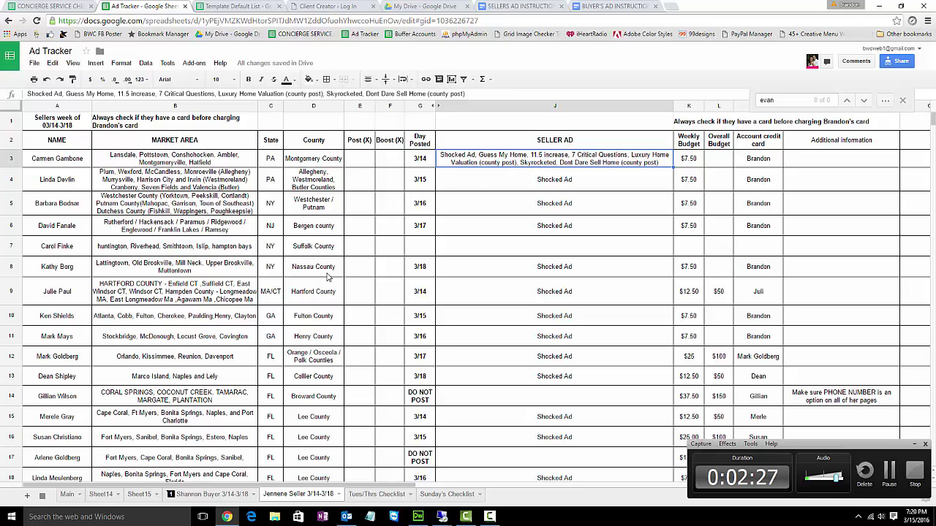
scroll(332, 318, "down", 2)
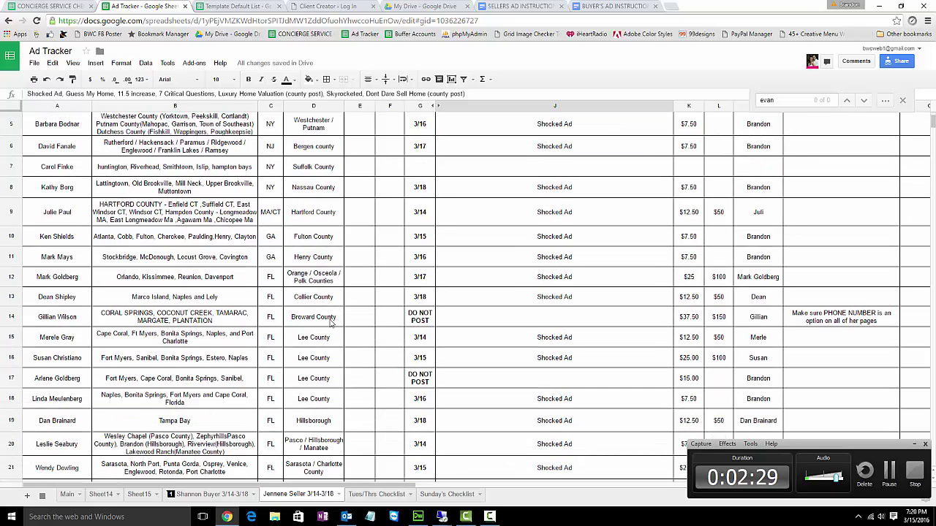
scroll(351, 331, "up", 1)
scroll(386, 327, "up", 1)
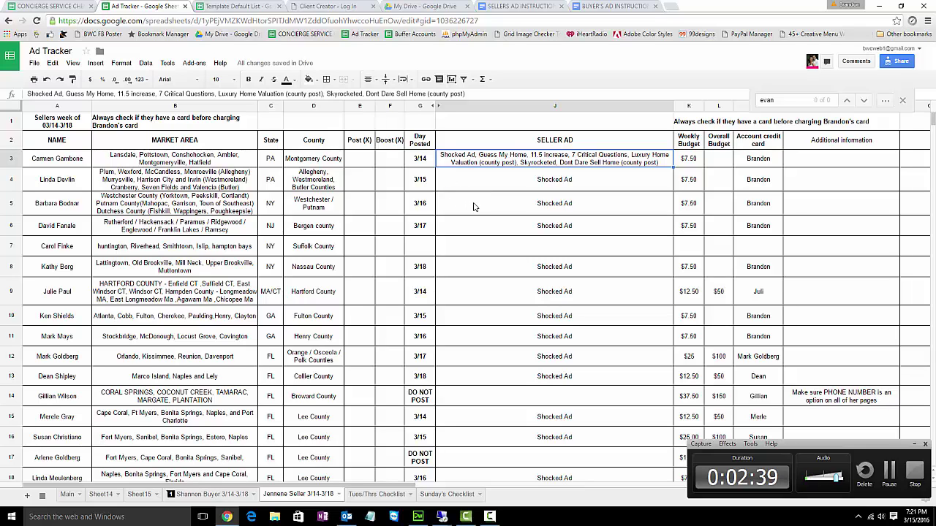
scroll(474, 207, "down", 1)
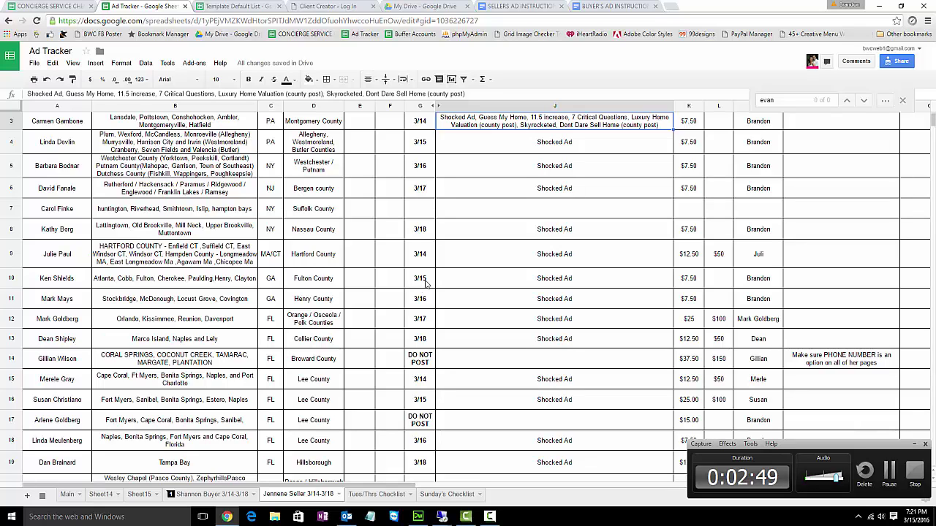
scroll(426, 284, "up", 1)
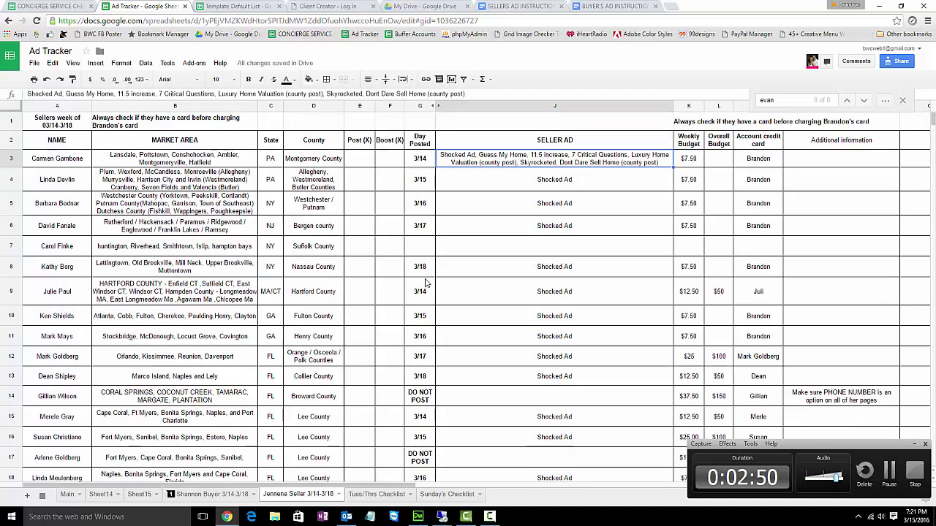
left_click(206, 495)
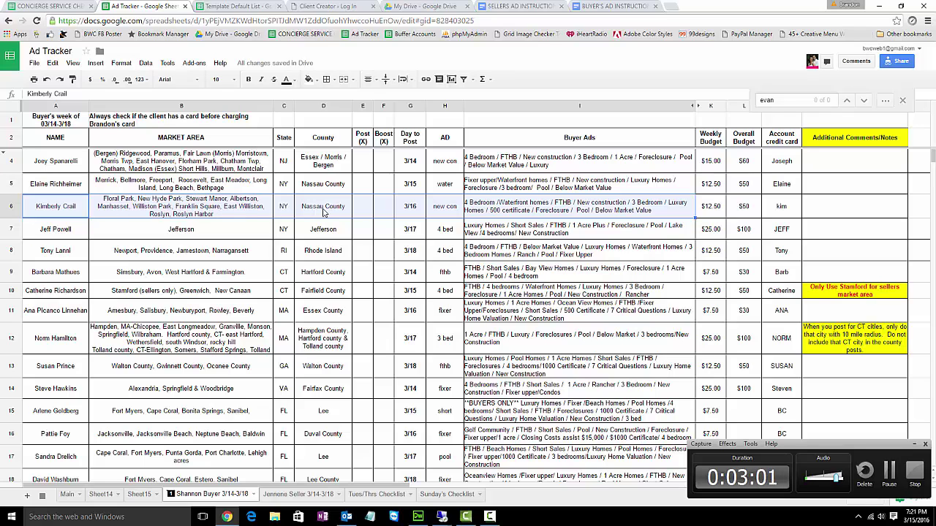
- Read the row 6 buyer ads in cell I6, then switch to the Client Creator tab
left_click(492, 214)
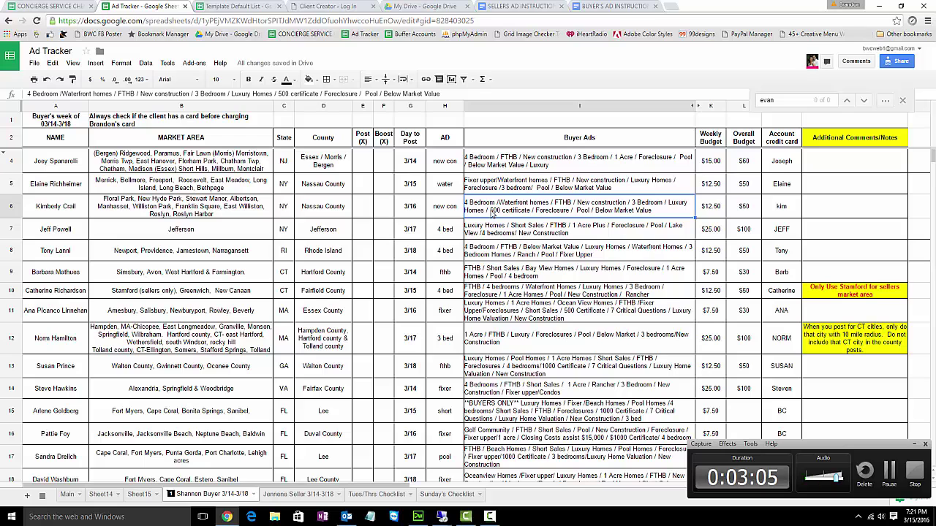
left_click(328, 6)
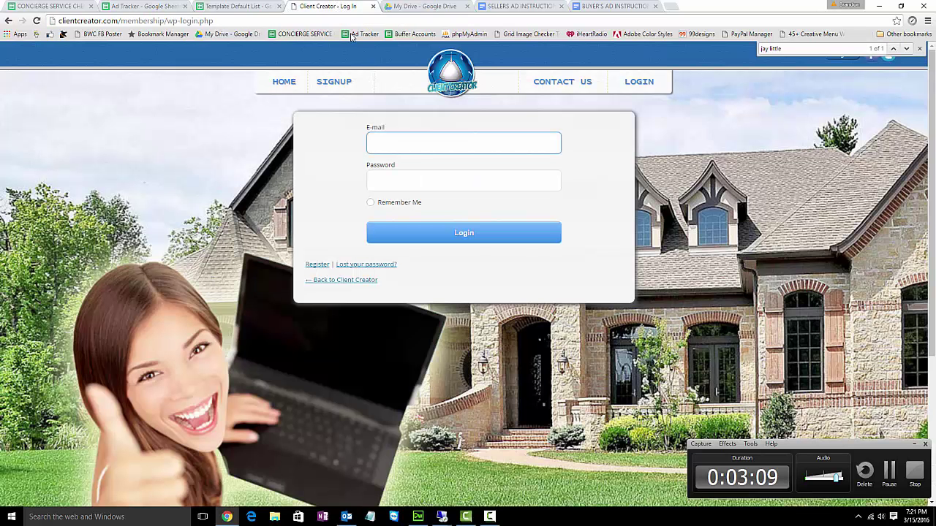
- Load clientcreator.com in the browser
left_click(345, 22)
type("clieen")
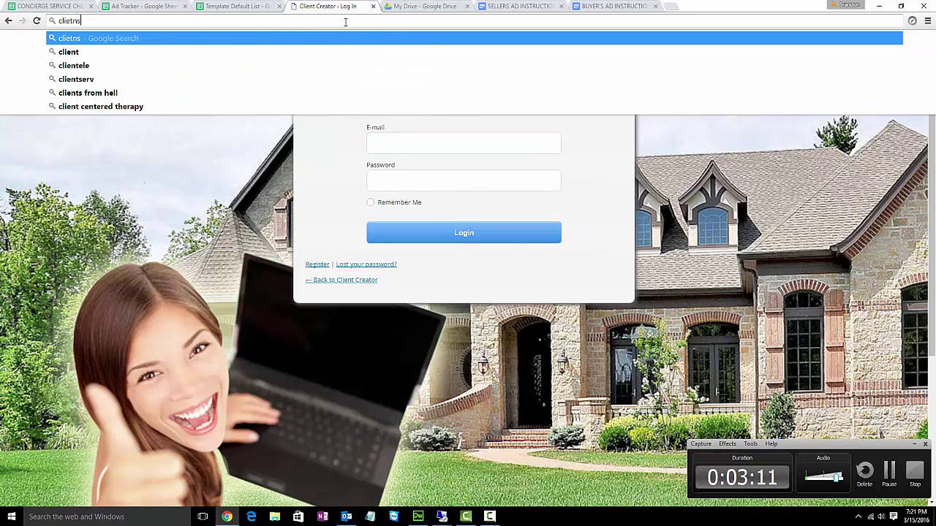
key("BackSpace")
key("BackSpace")
key("BackSpace")
type("entcreat")
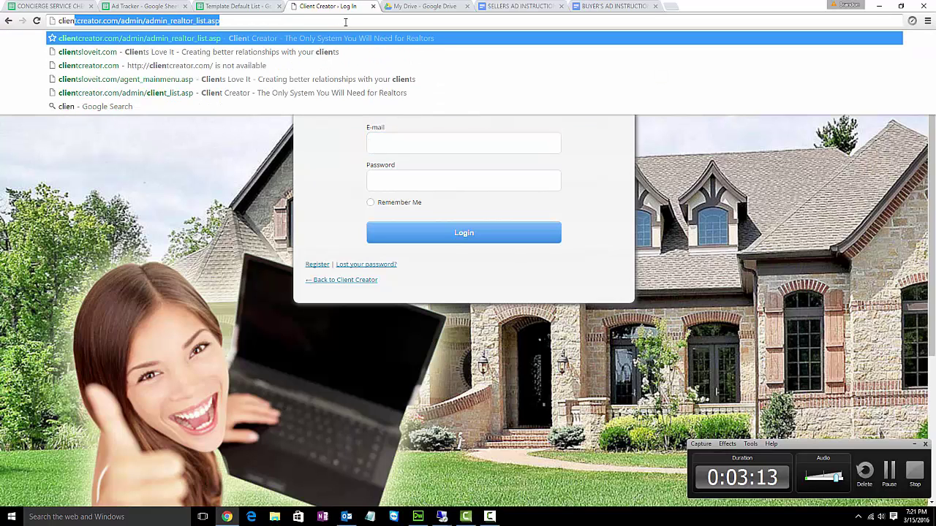
type("or.com")
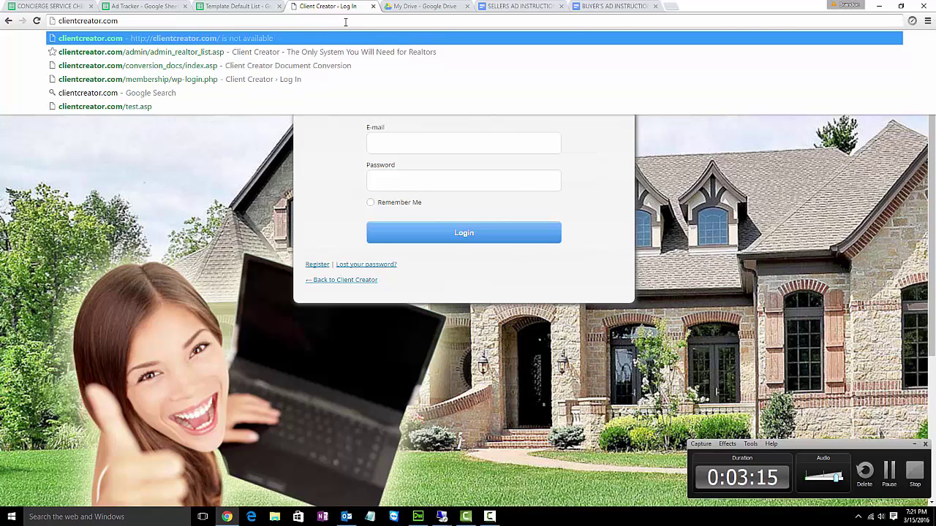
key("Return")
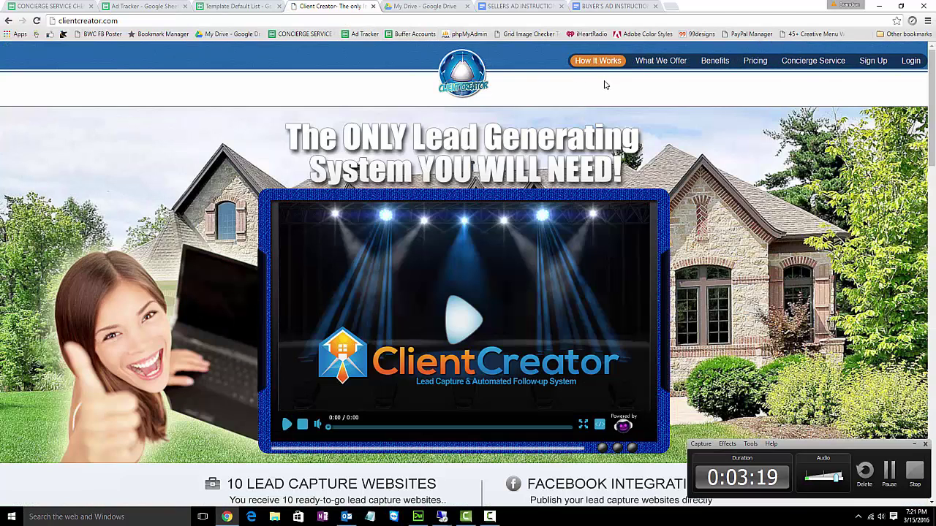
- On the member login page, enter the account e-mail and password and sign in
left_click(908, 63)
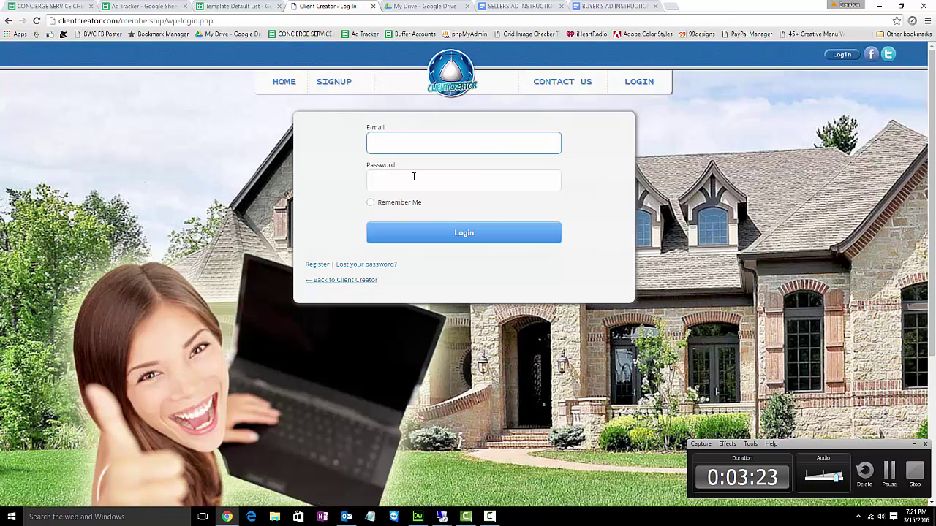
key("Tab")
type("••••••")
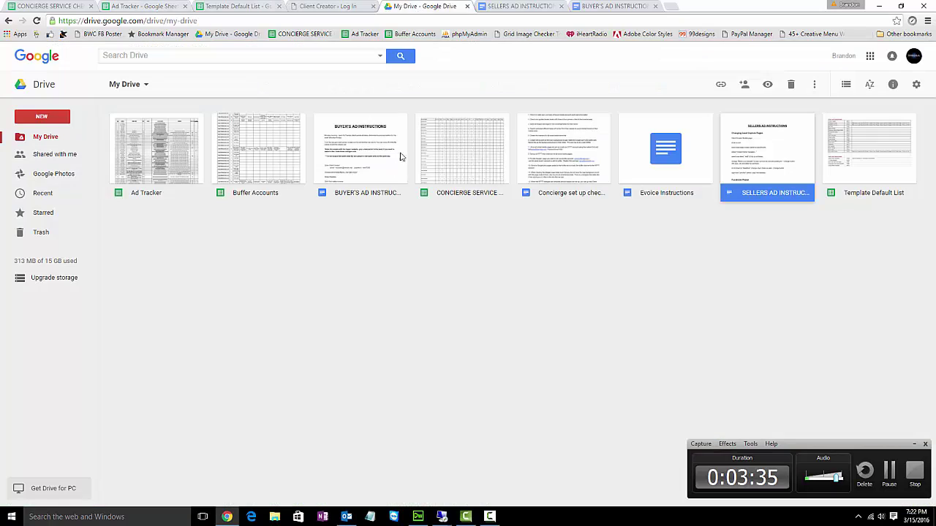
left_click(420, 7)
left_click(328, 8)
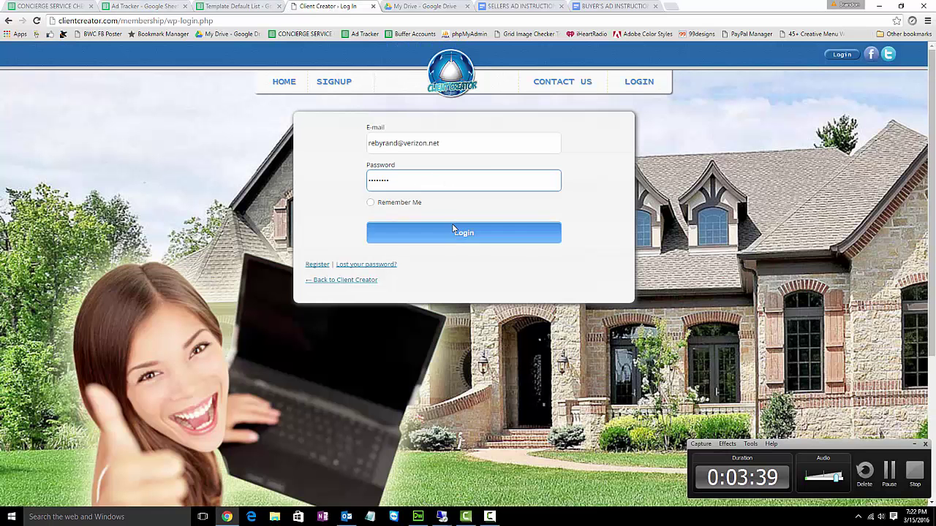
left_click(465, 237)
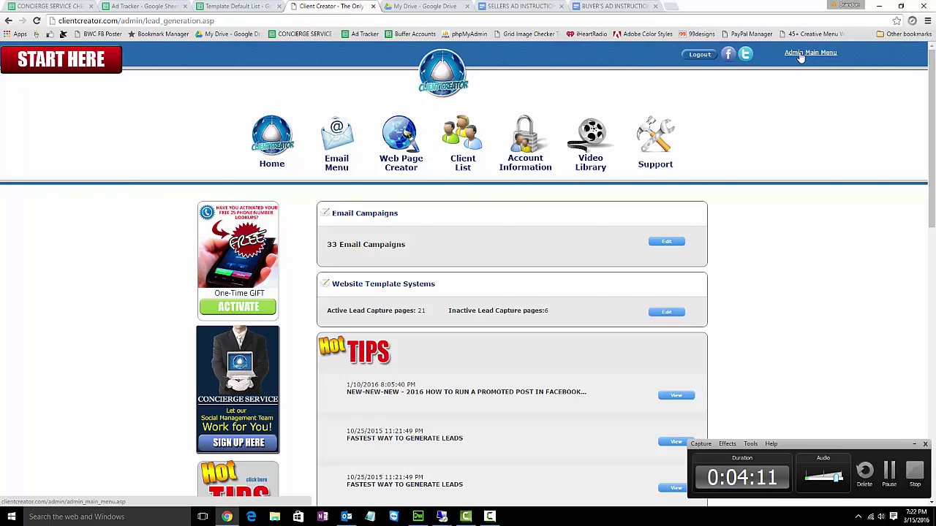
- Open the Admin Main Menu from the lead generation dashboard
left_click(800, 54)
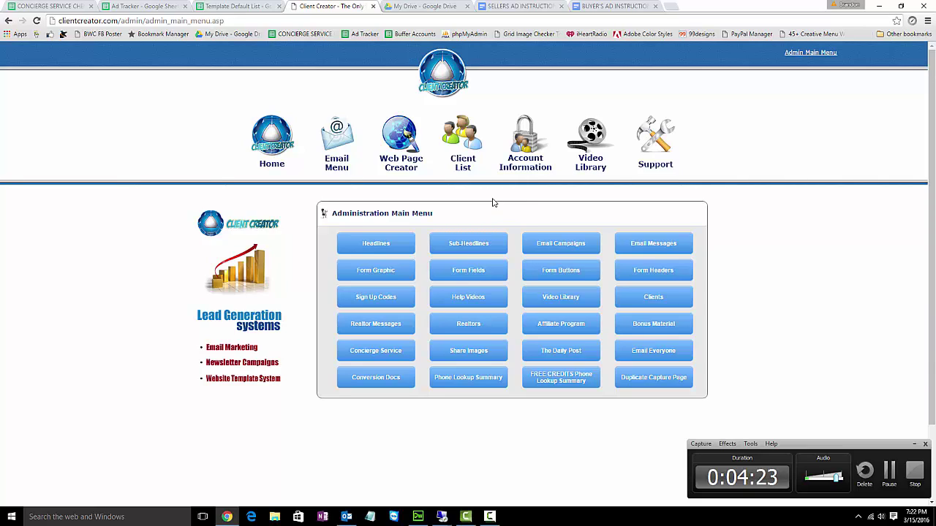
- Open the Realtors list and search the page for the client's surname
left_click(471, 327)
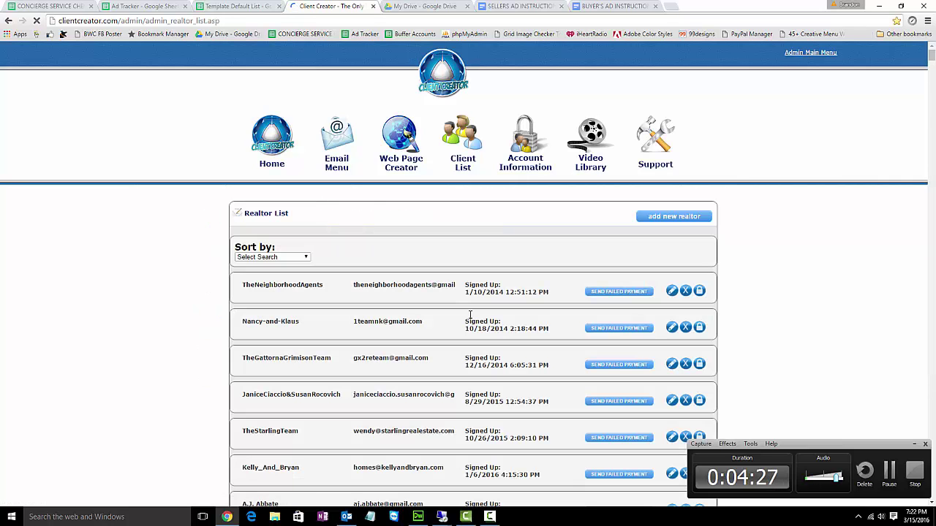
scroll(449, 290, "down", 2)
scroll(449, 290, "down", 2)
scroll(450, 290, "down", 1)
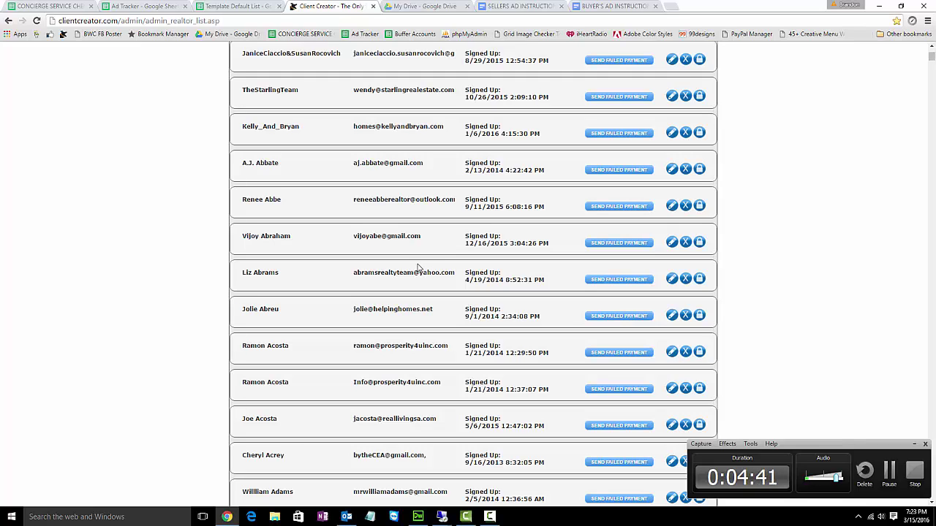
key("ctrl+f")
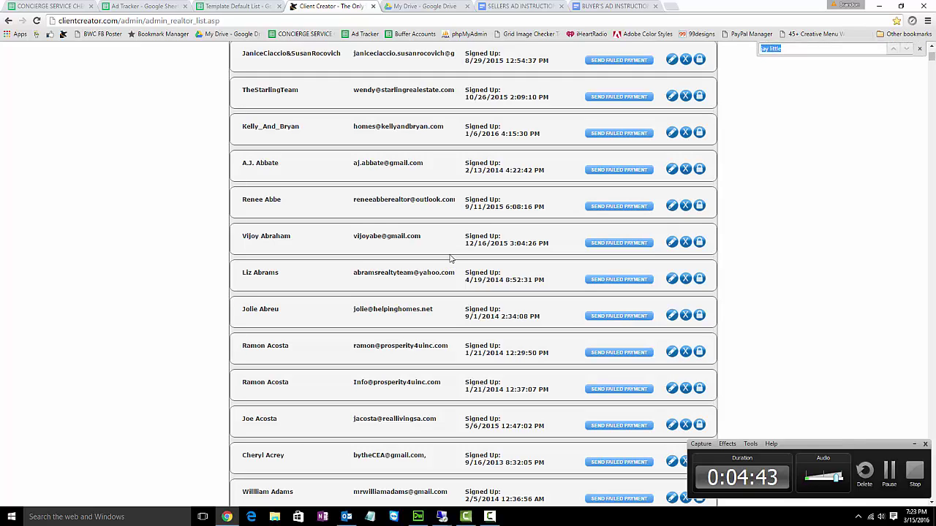
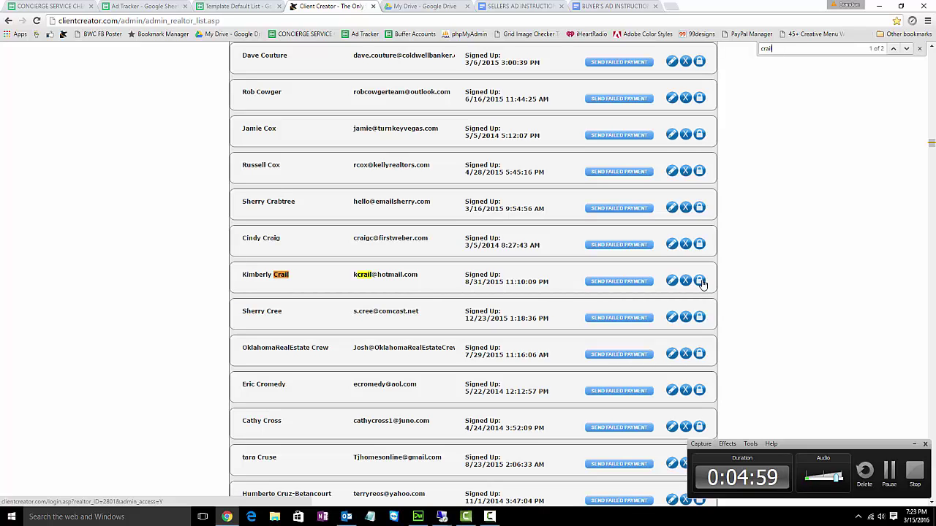
- Sign into the client's account, check her Account Information and landing pages, then return to Ad Tracker
left_click(699, 282)
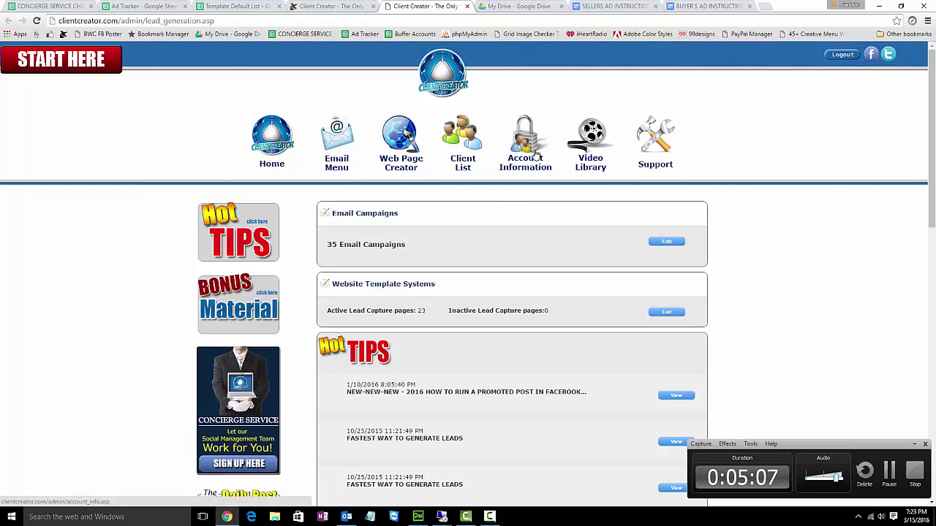
left_click(536, 152)
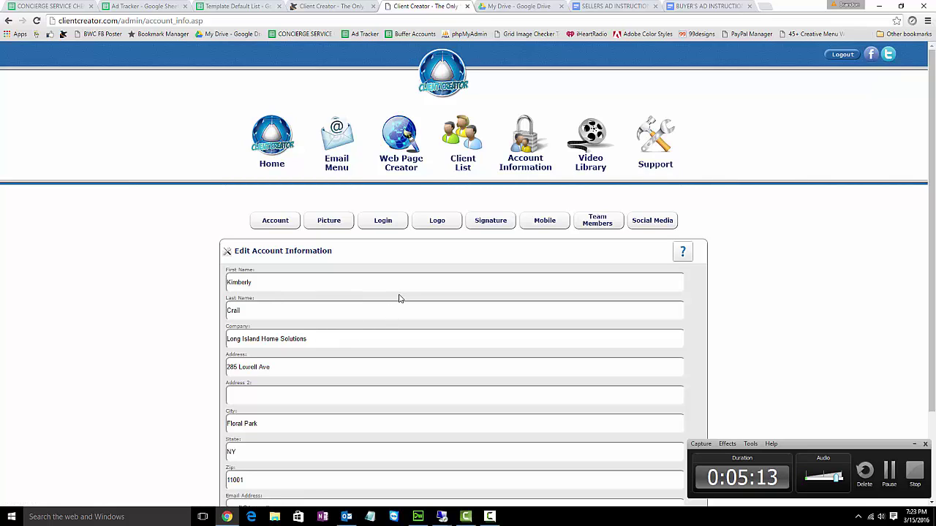
left_click(406, 131)
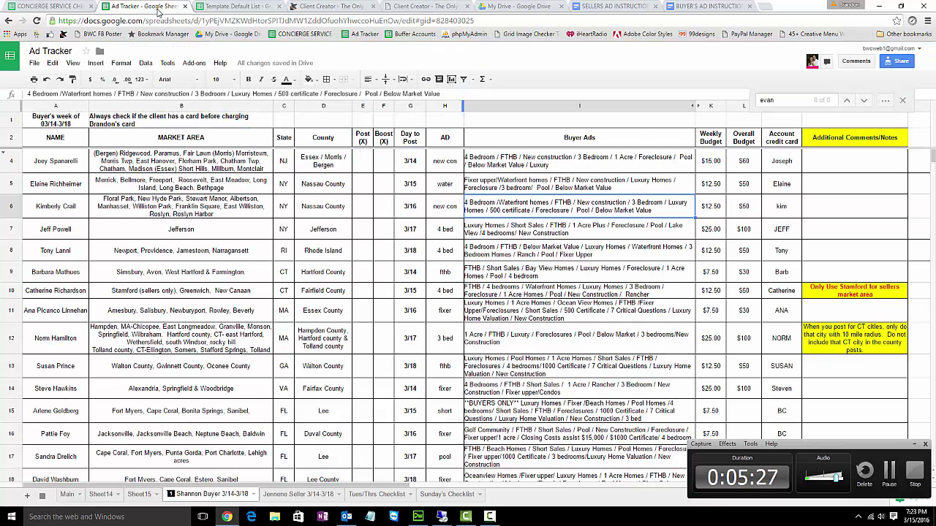
left_click(160, 15)
- Check the client's market area in B6 and new con ad type in H6, then return to Client Creator
left_click(246, 212)
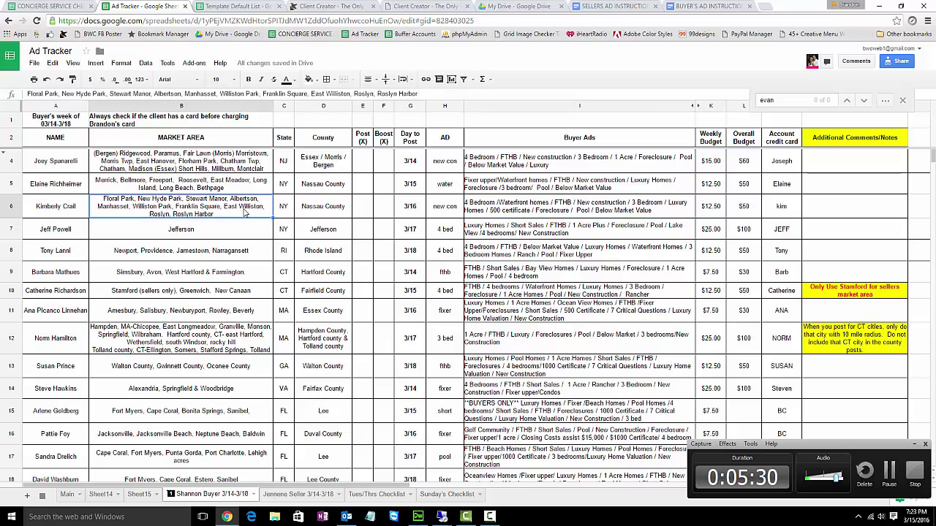
left_click(446, 214)
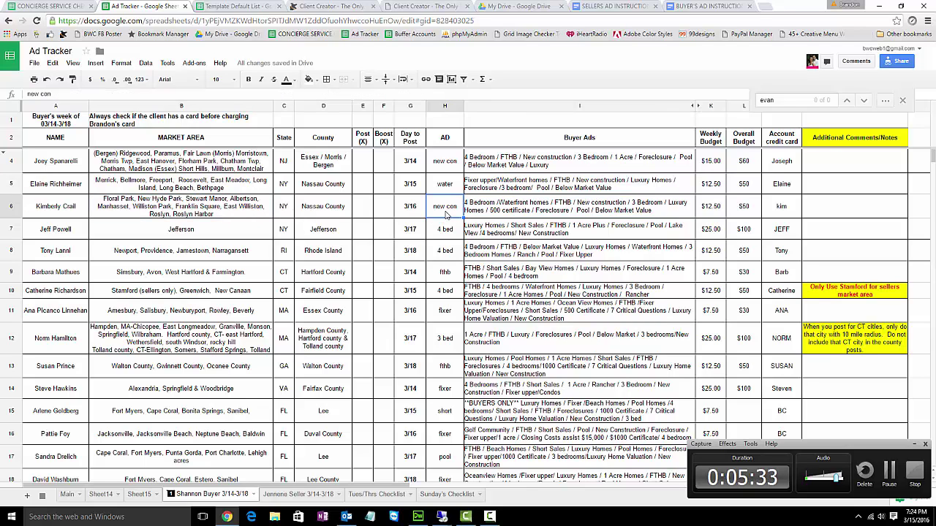
left_click(422, 7)
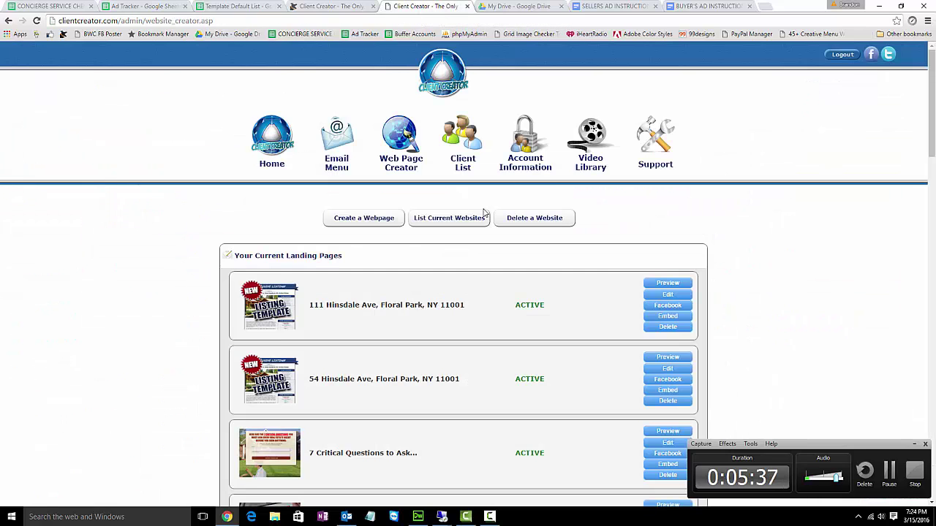
- Edit the 'NEW CONSTRUCTION Homes in FLORAL PARK NEW YORK' landing page, then go back to the 3/14-3/18 Ad Tracker sheet
scroll(482, 212, "down", 5)
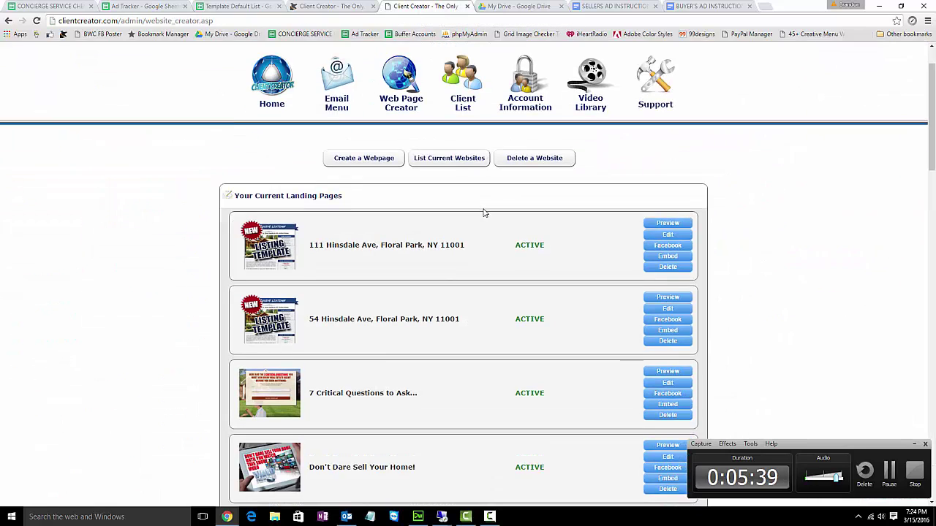
scroll(482, 213, "down", 5)
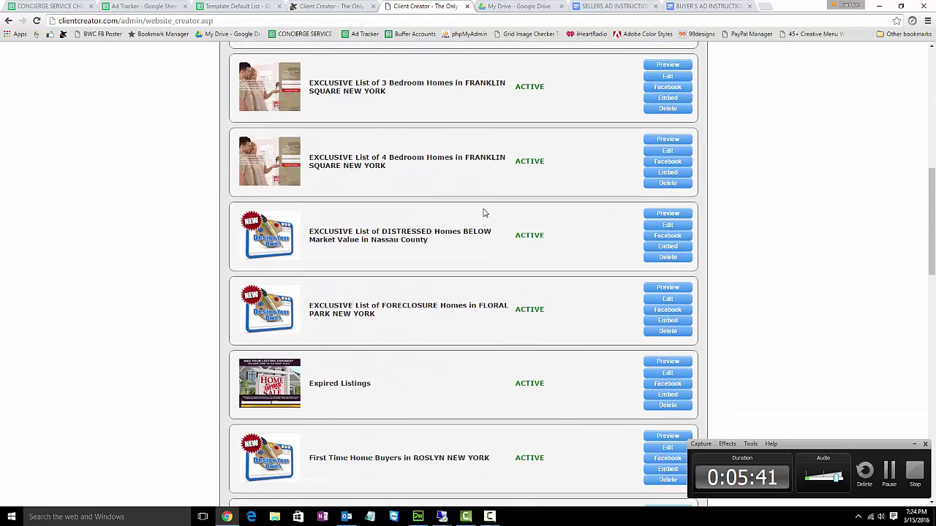
scroll(483, 213, "down", 4)
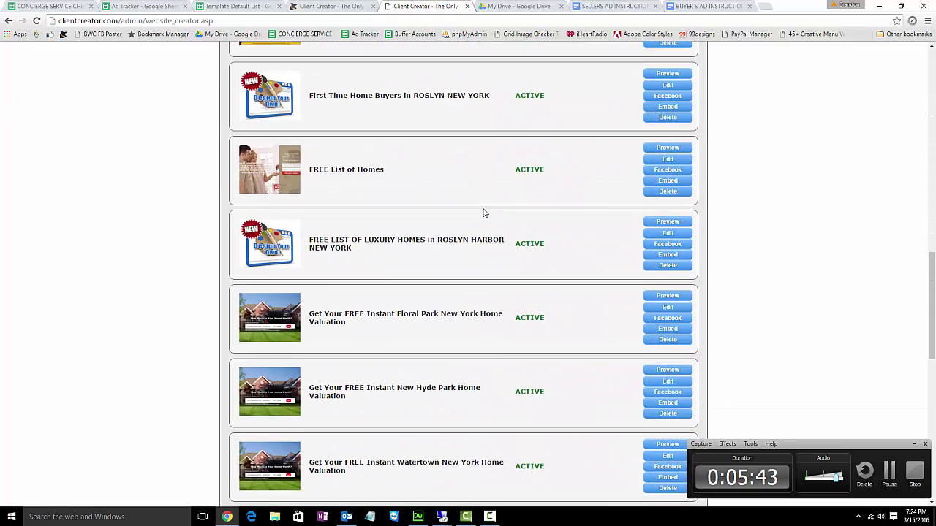
scroll(482, 212, "down", 5)
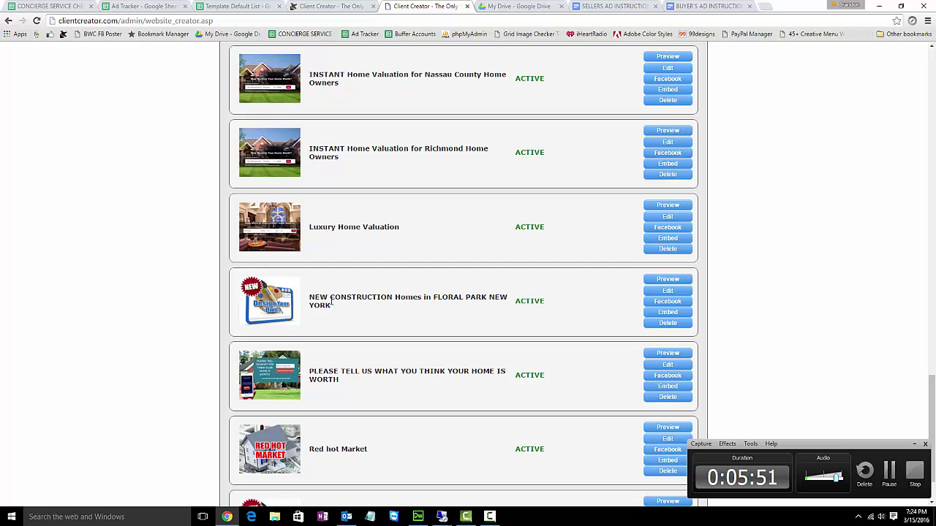
left_click(670, 294)
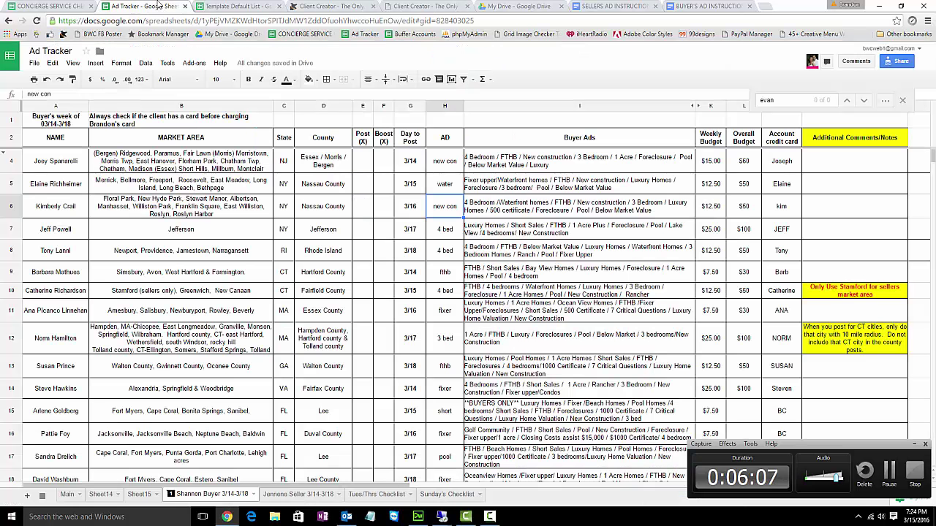
left_click(159, 6)
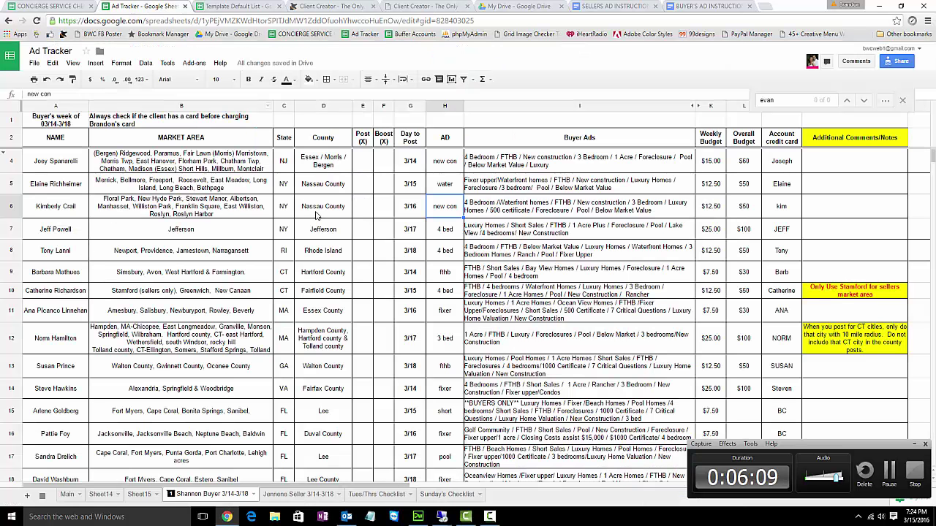
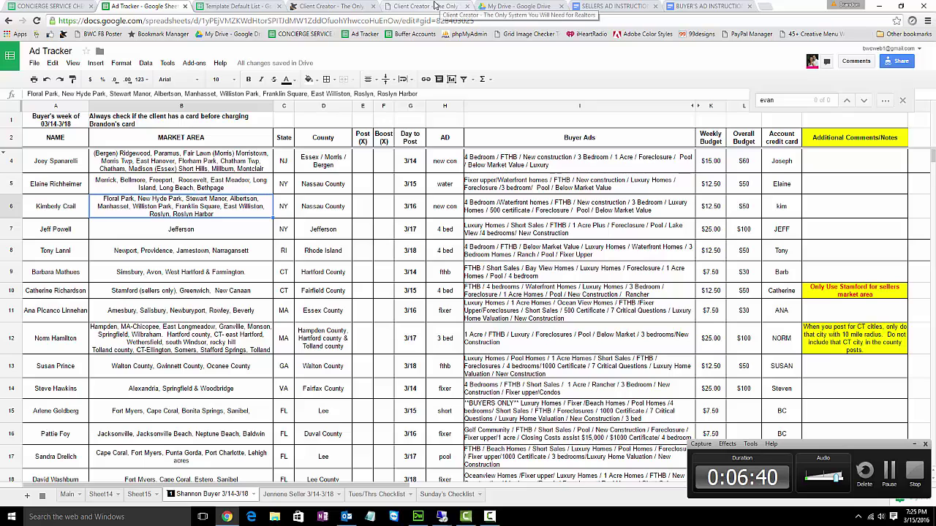
- Switch to the Client Creator tab showing the FLORAL PARK NEW YORK website details
left_click(442, 6)
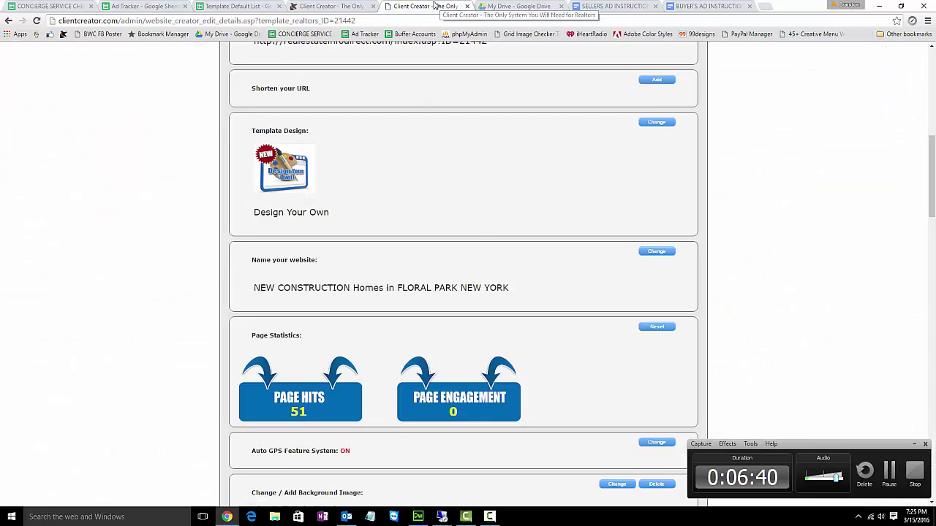
left_click(655, 250)
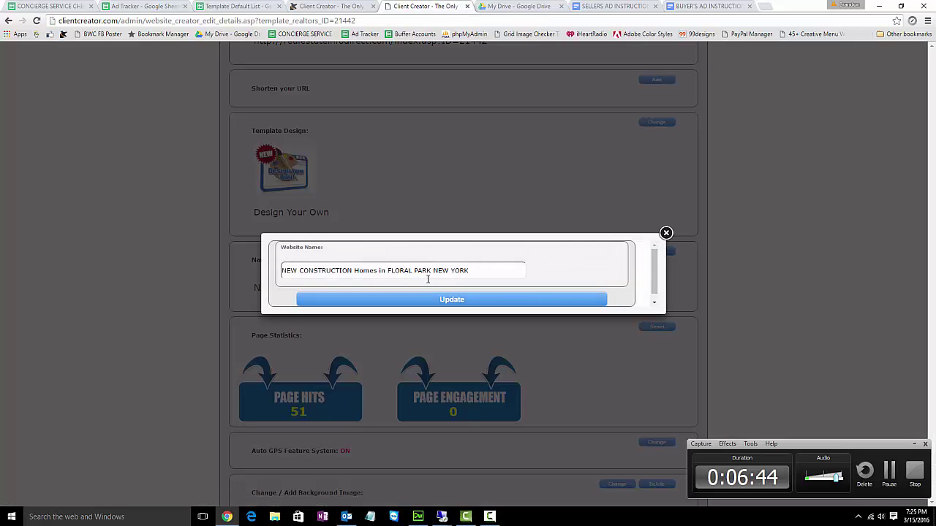
left_click_drag(390, 271, 431, 270)
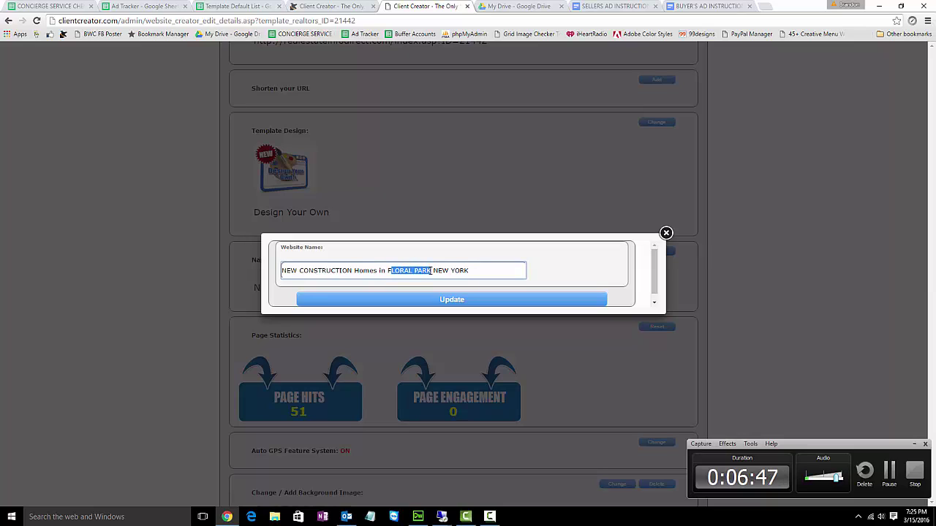
left_click(450, 302)
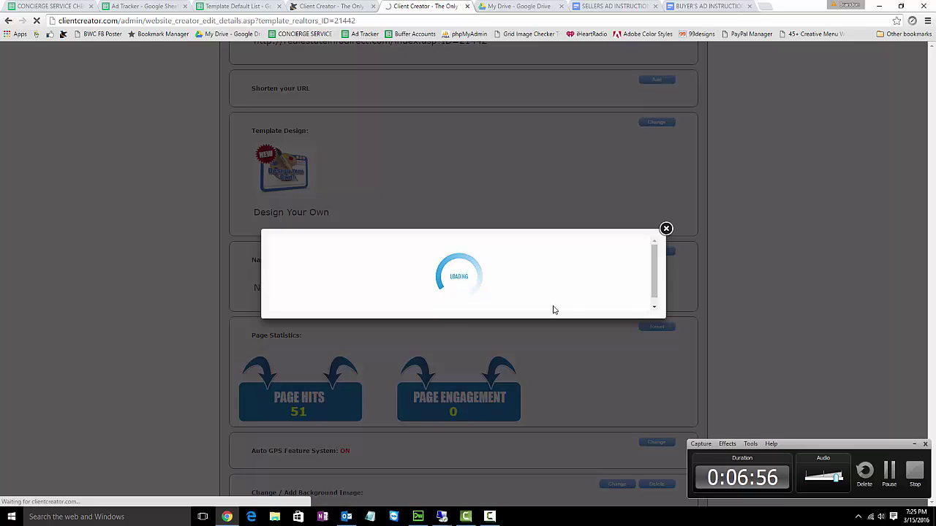
scroll(513, 275, "down", 2)
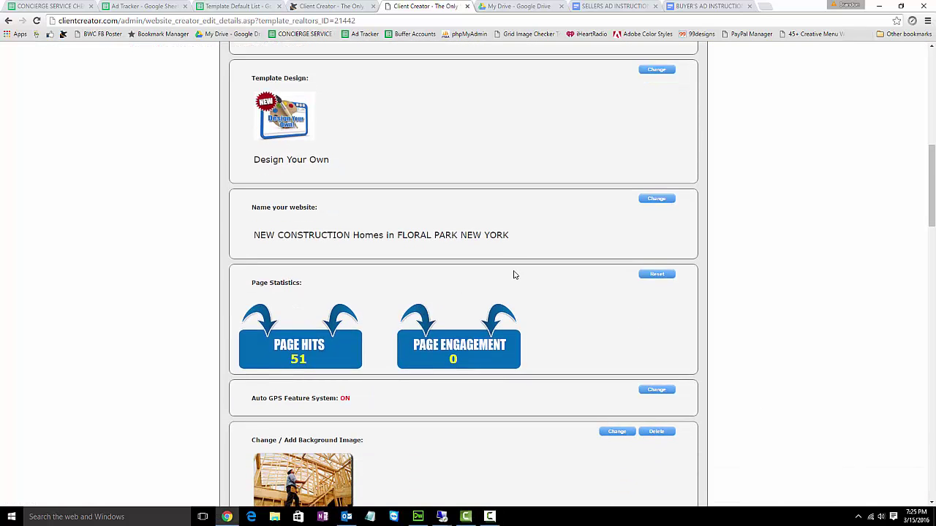
scroll(468, 395, "down", 3)
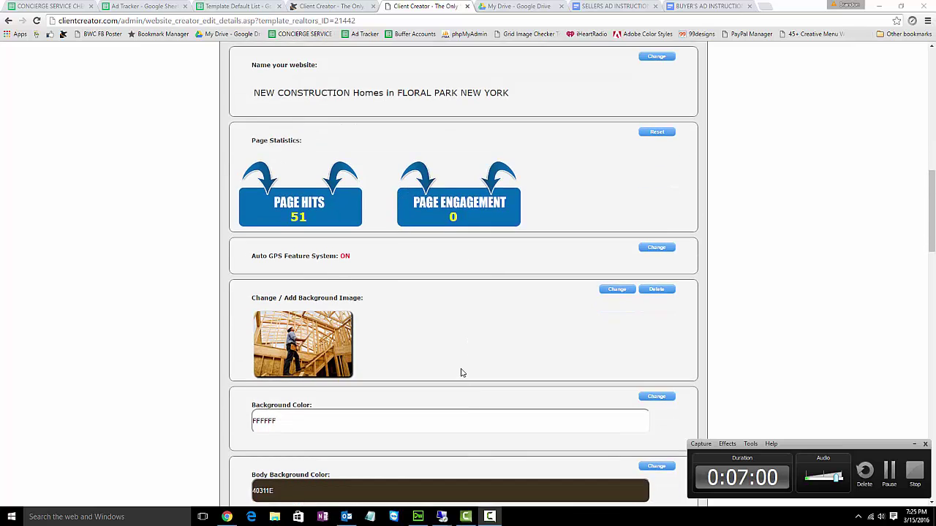
scroll(468, 371, "down", 5)
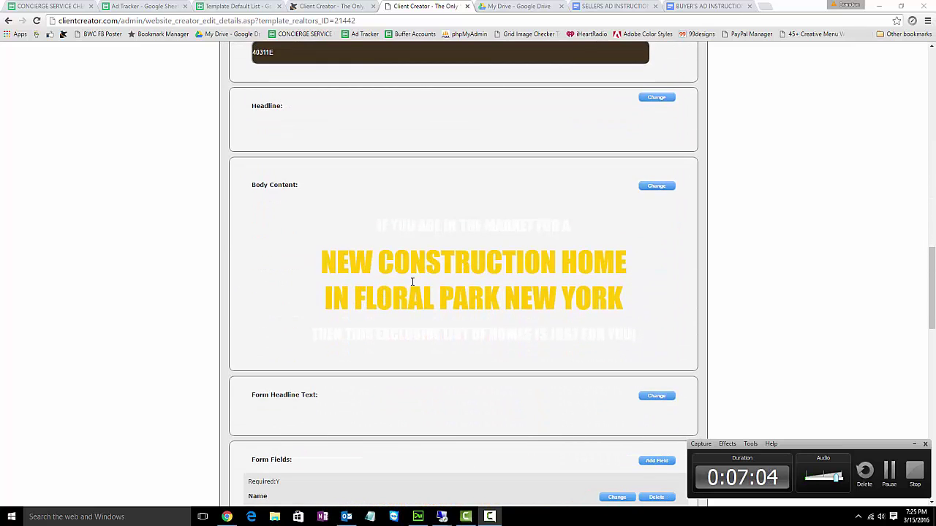
left_click_drag(506, 298, 357, 298)
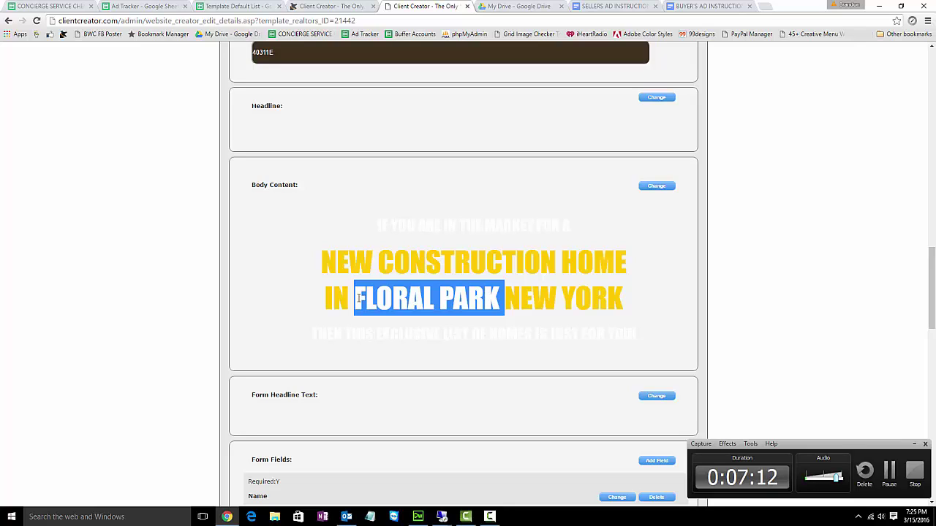
left_click(436, 297)
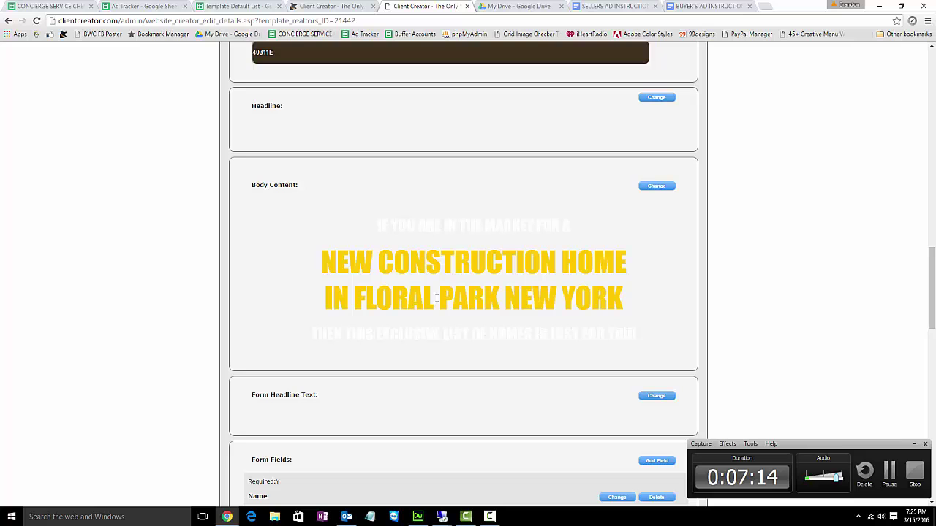
left_click(656, 187)
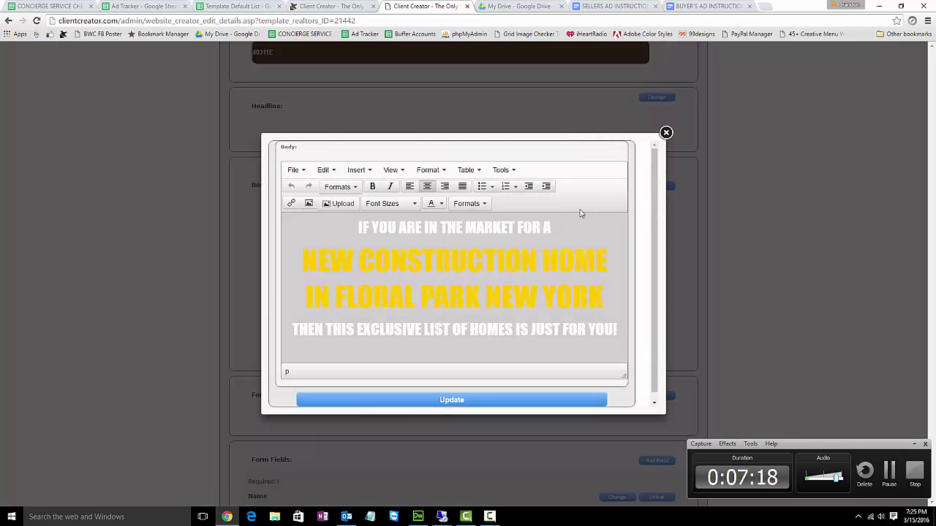
left_click_drag(475, 301, 338, 301)
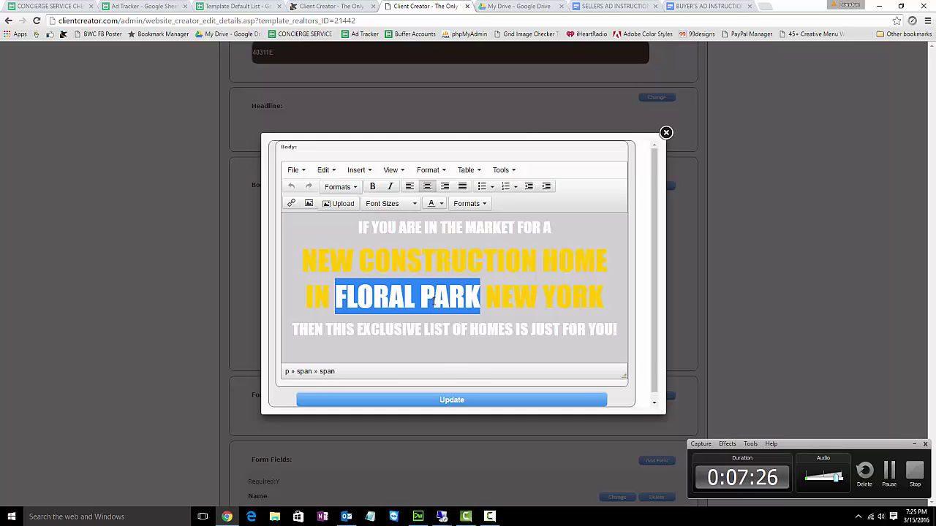
left_click(451, 400)
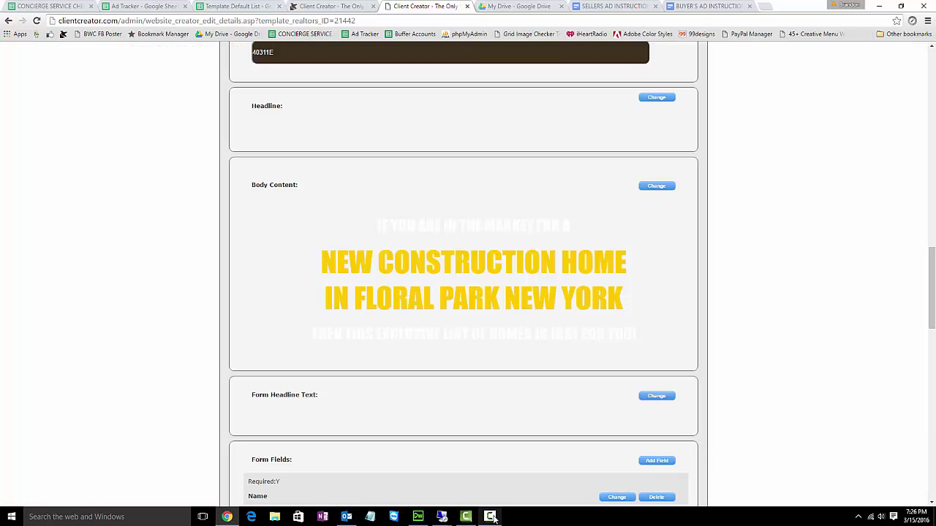
left_click(490, 516)
- Delete the existing Form Drop Down Box from the website page
scroll(702, 344, "down", 1)
scroll(449, 272, "down", 1)
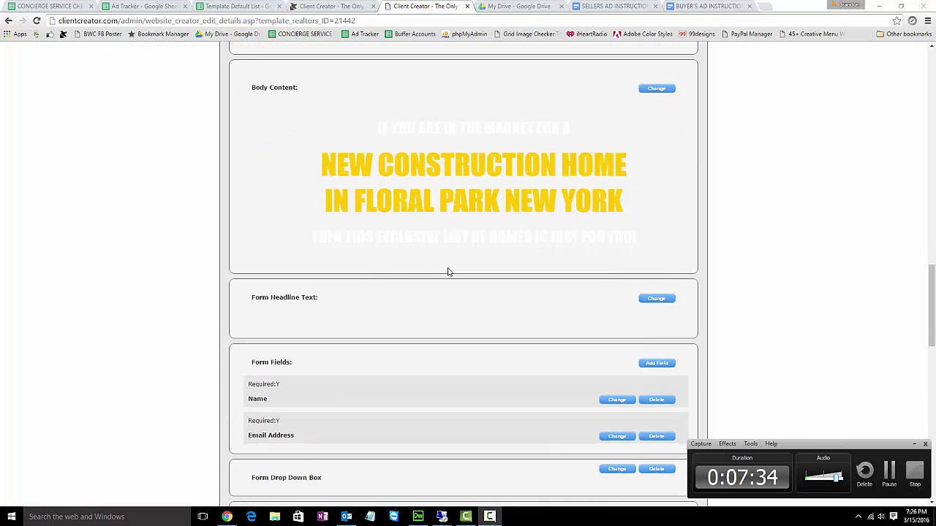
scroll(446, 267, "down", 3)
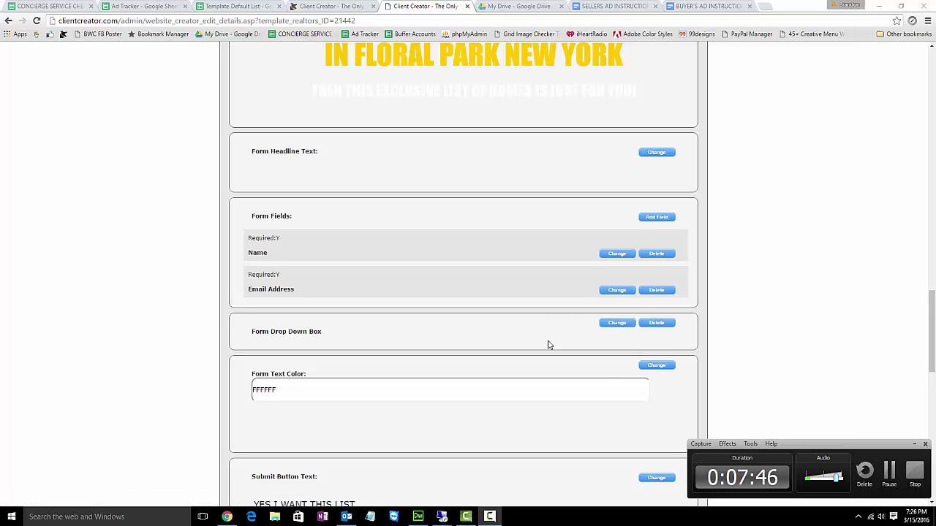
left_click(656, 323)
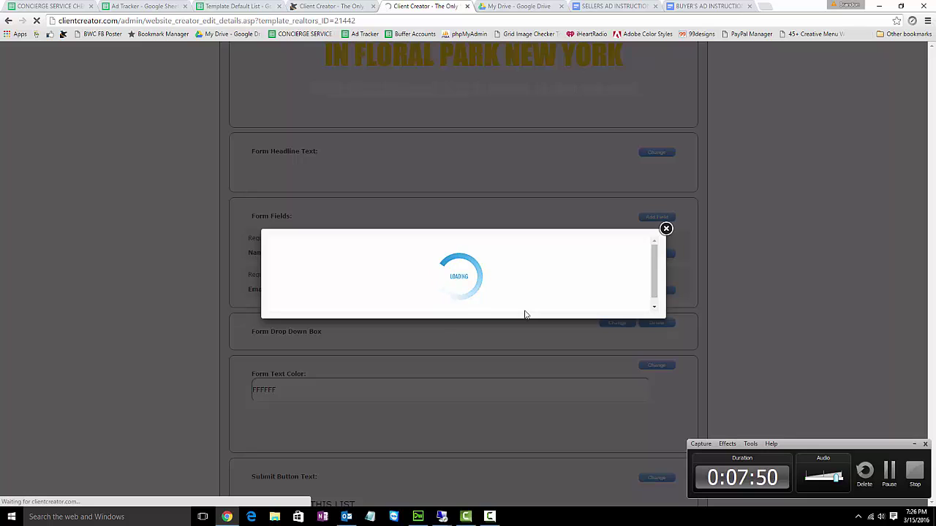
left_click(888, 481)
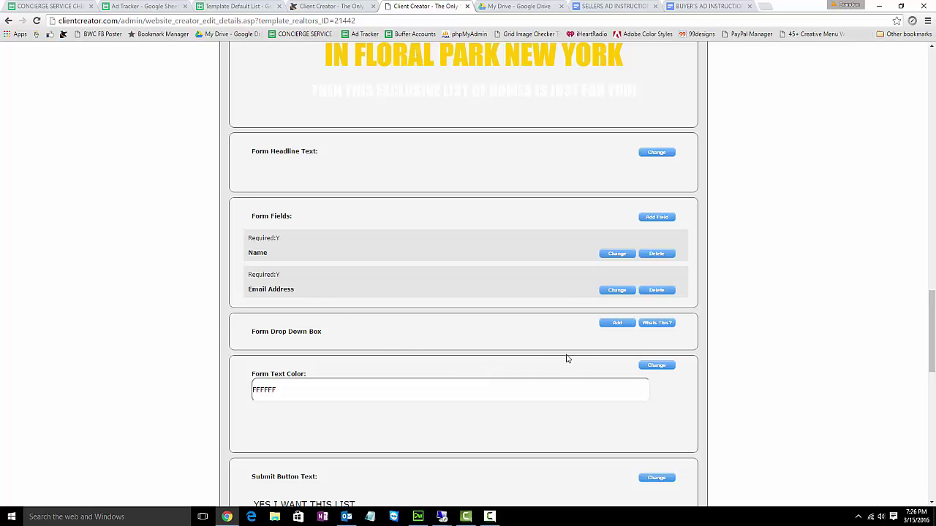
- Add the buyers' drop-down with timeframes 30-60 Days through 2-3 Years and save it
left_click(618, 324)
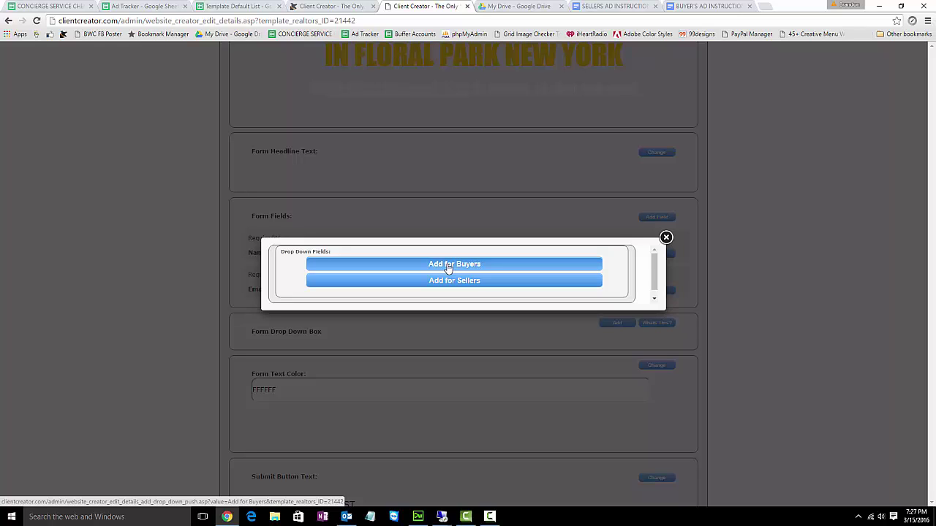
left_click(449, 267)
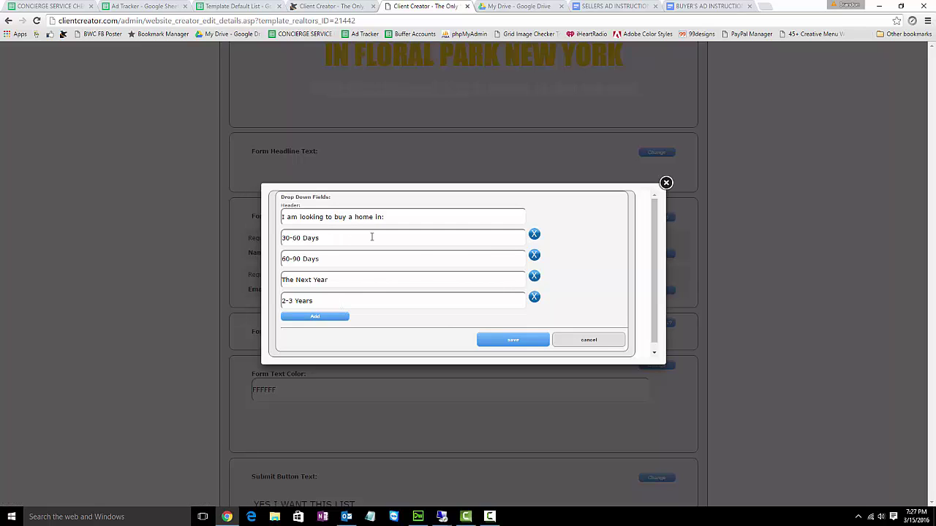
left_click(512, 339)
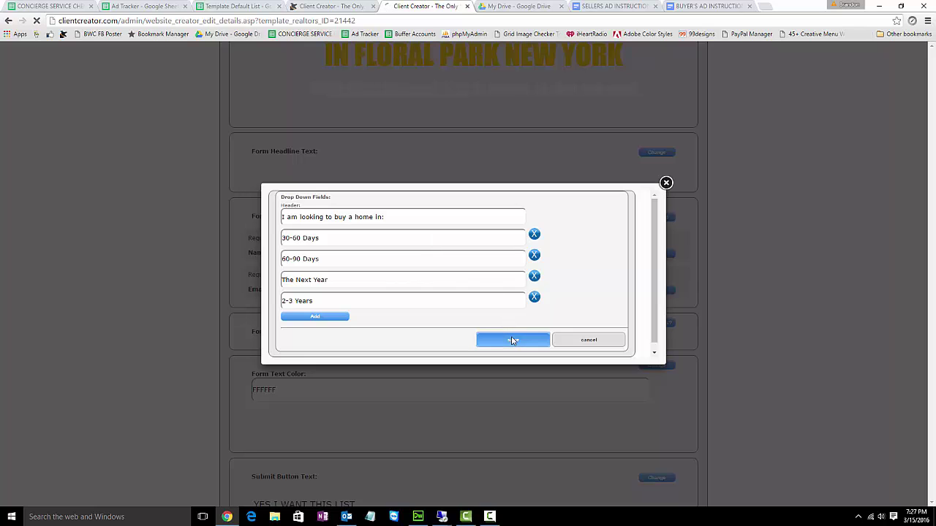
left_click(490, 517)
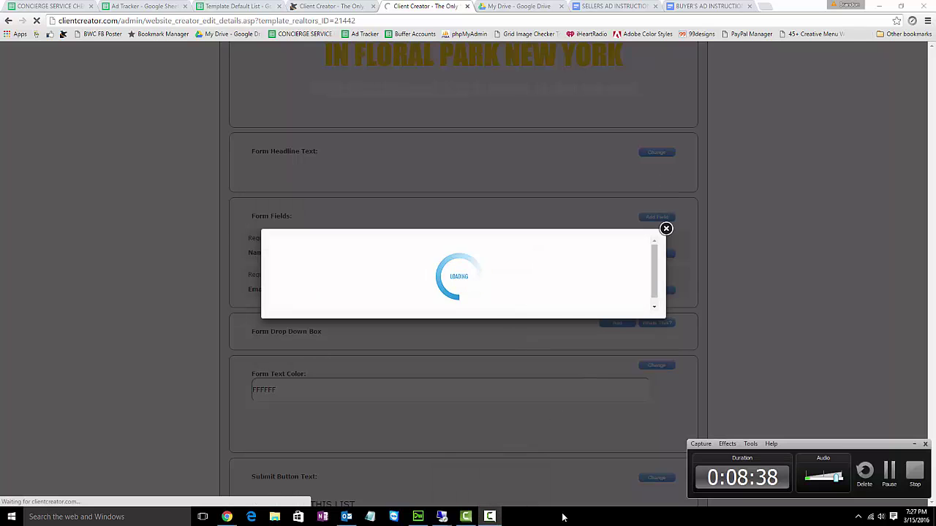
left_click(891, 474)
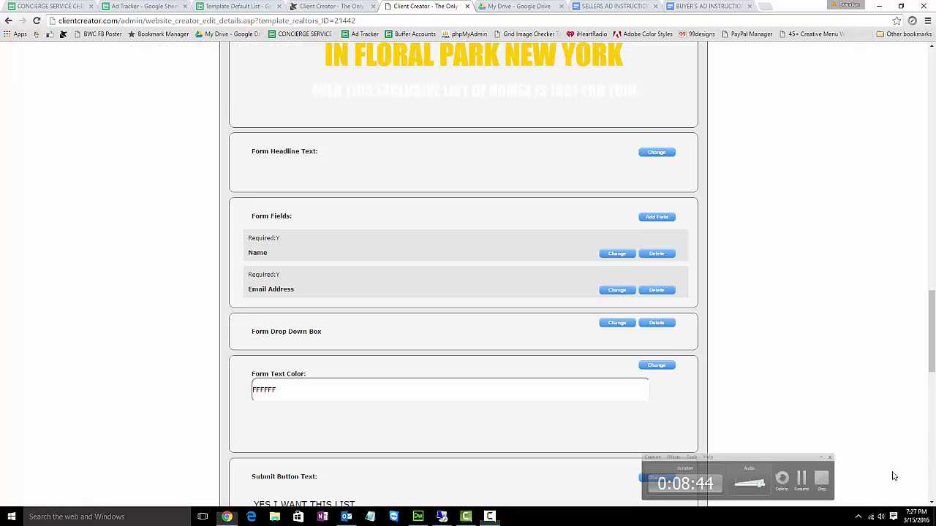
left_click(489, 516)
scroll(475, 386, "down", 5)
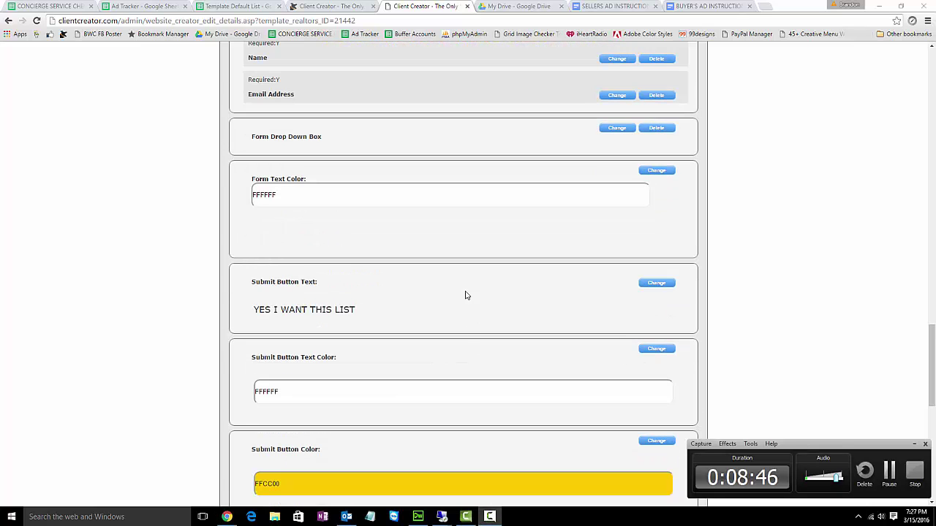
scroll(461, 271, "down", 2)
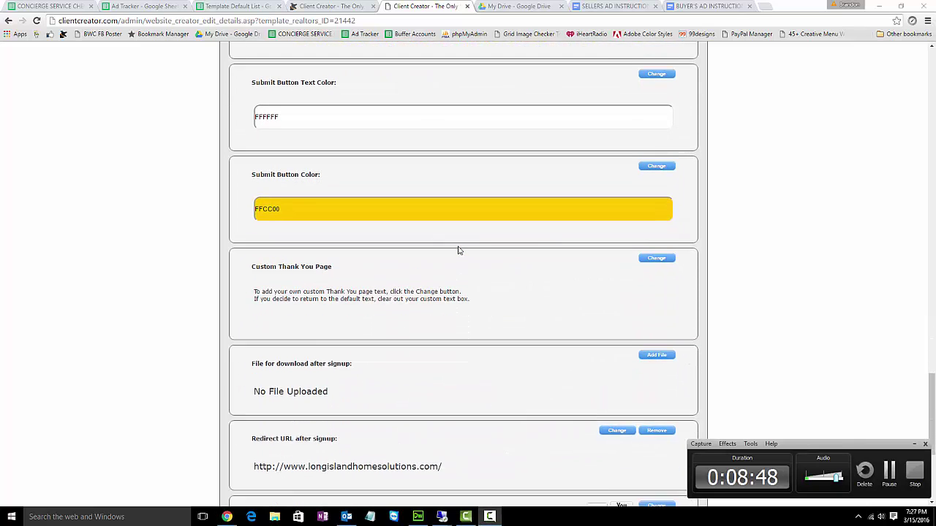
scroll(459, 251, "down", 1)
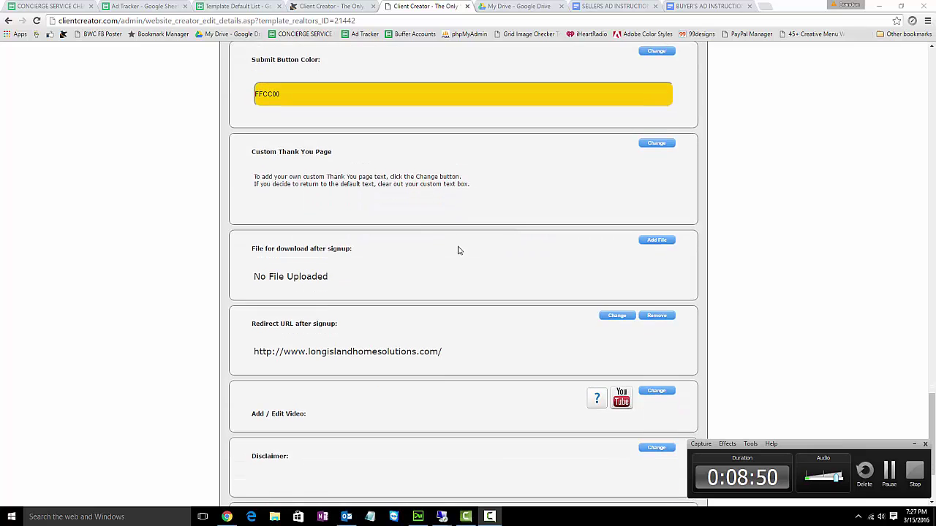
left_click_drag(444, 354, 250, 348)
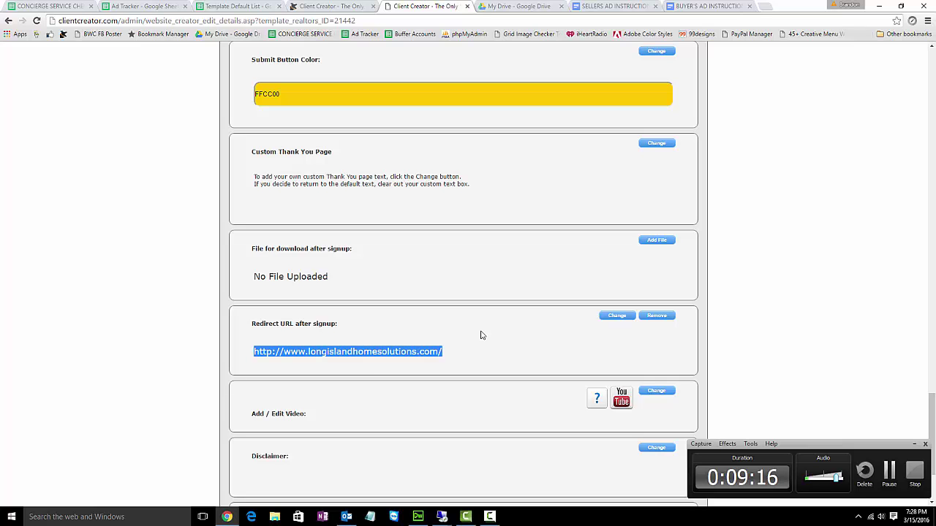
scroll(481, 335, "up", 1)
scroll(477, 283, "up", 15)
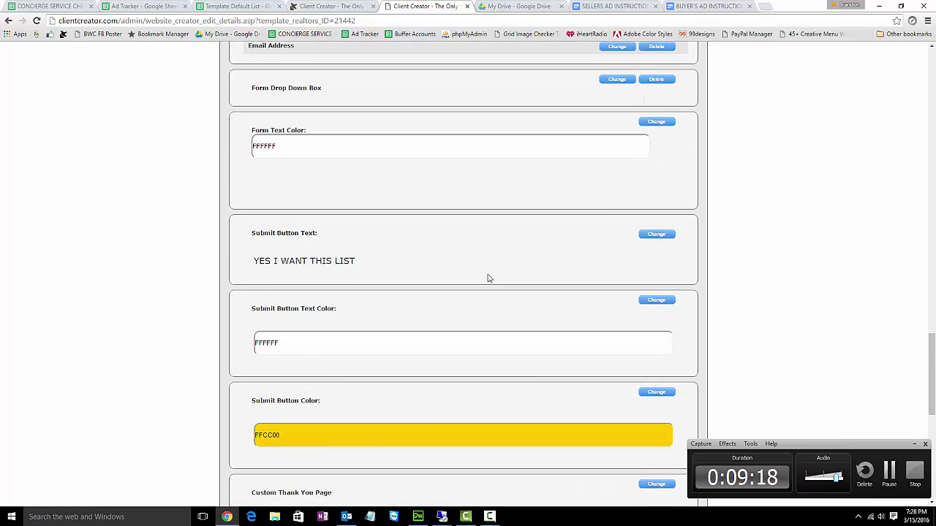
scroll(489, 279, "up", 2)
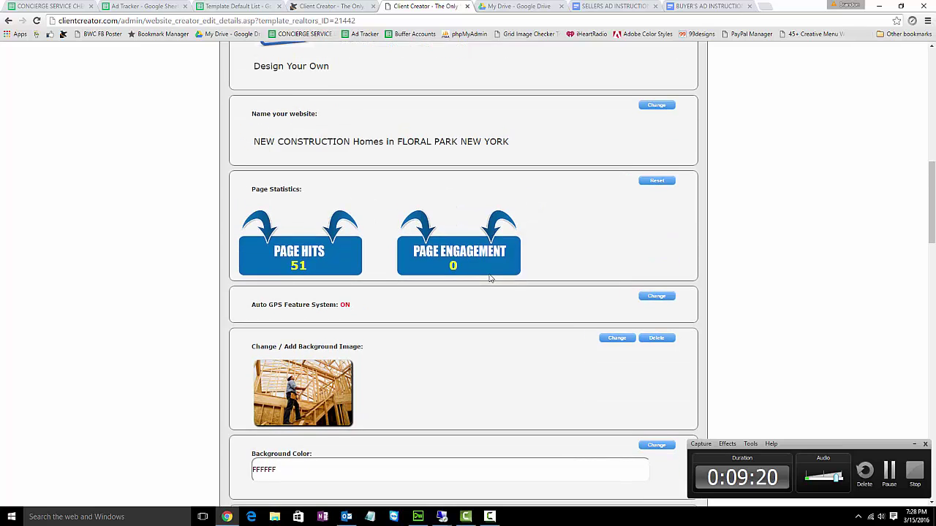
scroll(541, 263, "up", 3)
scroll(541, 263, "up", 3)
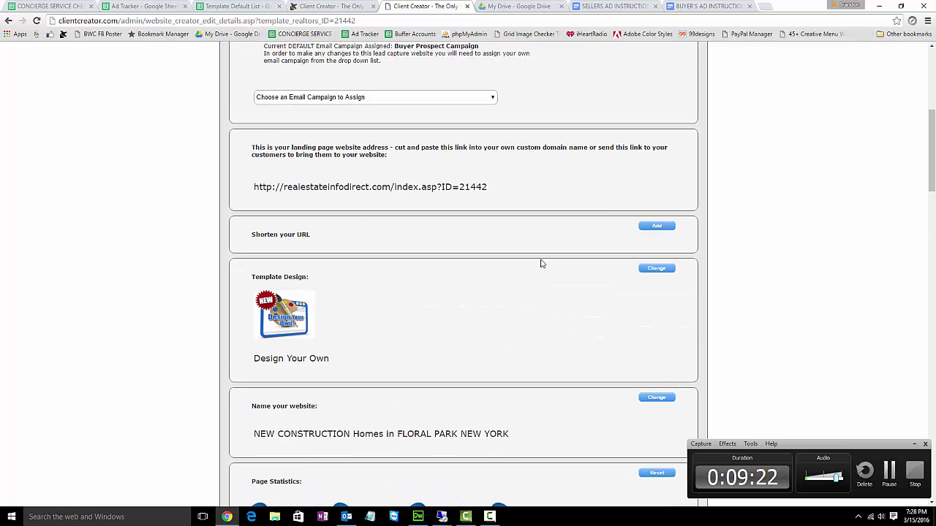
scroll(542, 262, "up", 4)
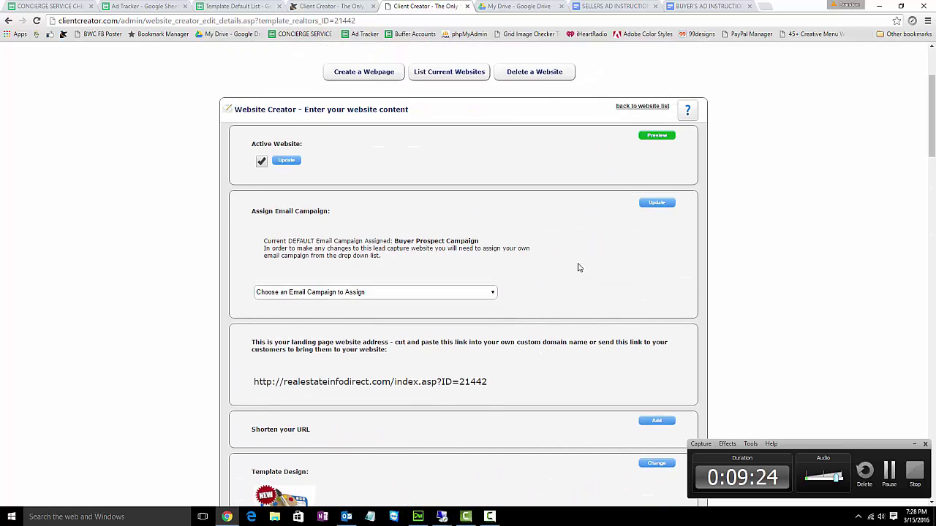
- Preview the Floral Park new construction landing page in a new tab and reload it
left_click(658, 137)
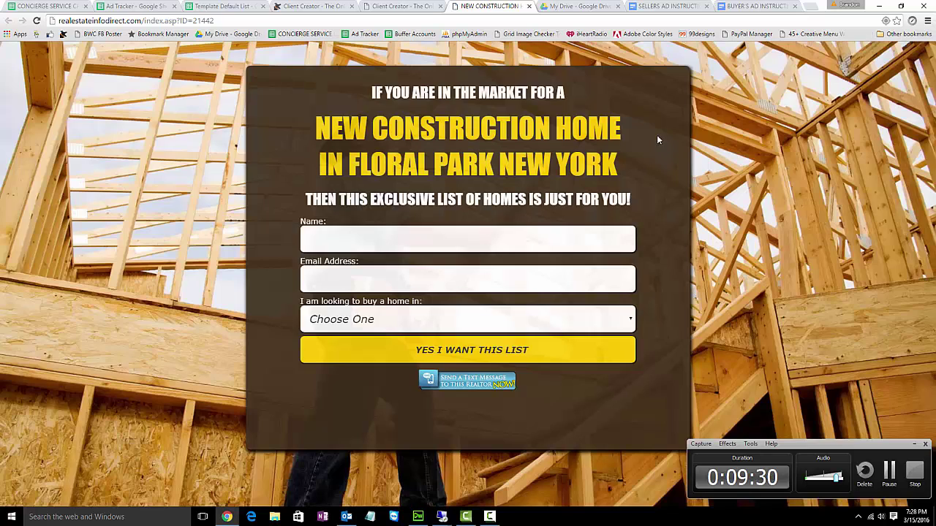
left_click(433, 6)
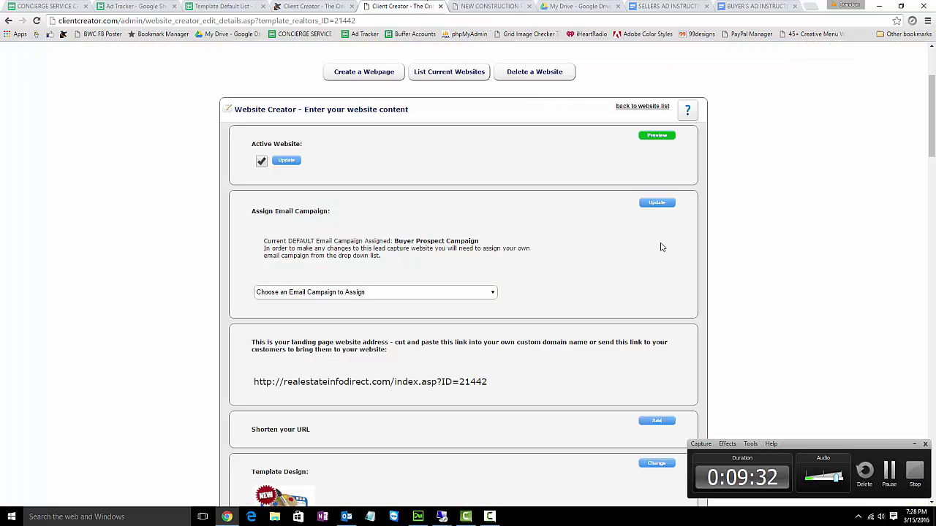
left_click(653, 137)
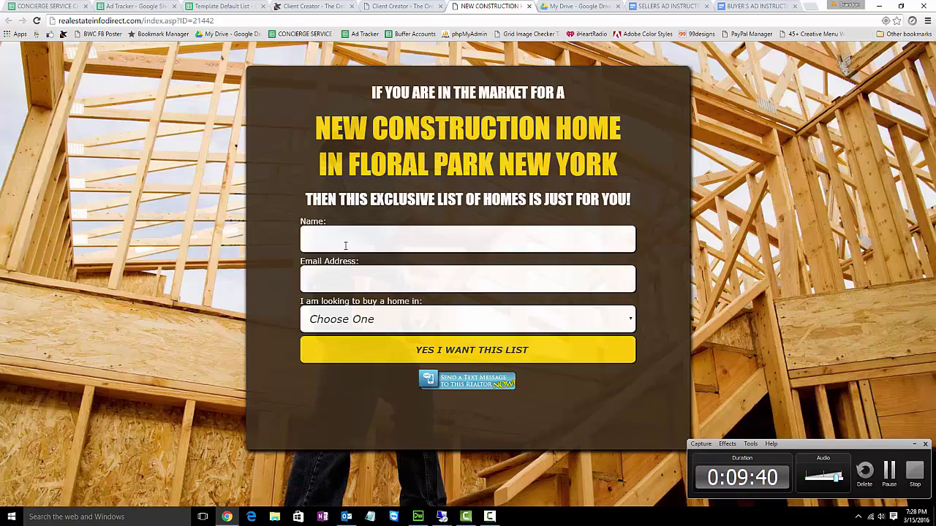
- Check the 'Choose One' timeframe list and submit with empty Name and Email to test validation
left_click(383, 324)
left_click(383, 324)
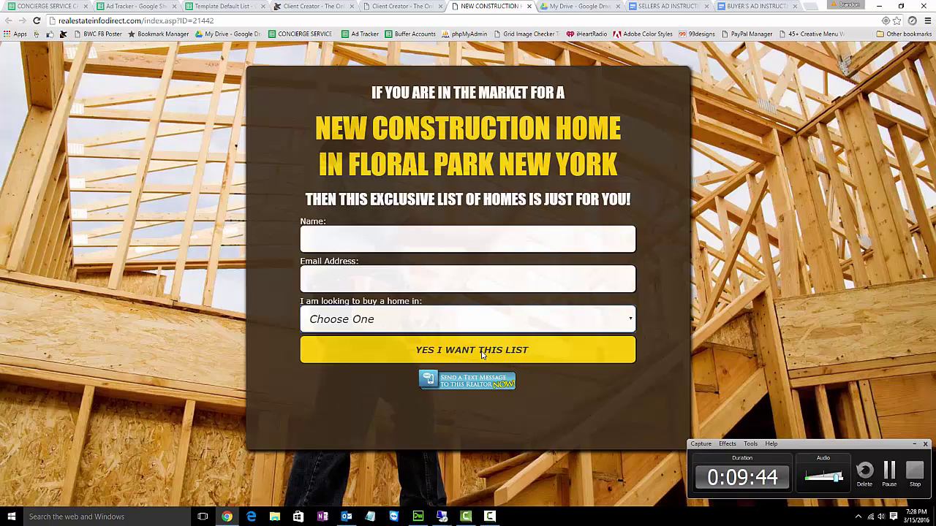
left_click(481, 354)
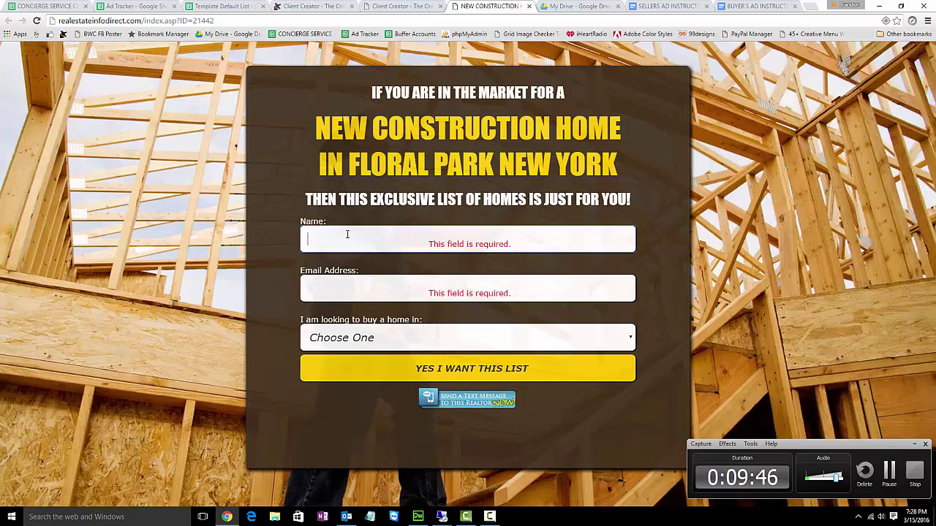
left_click(345, 234)
left_click(287, 226)
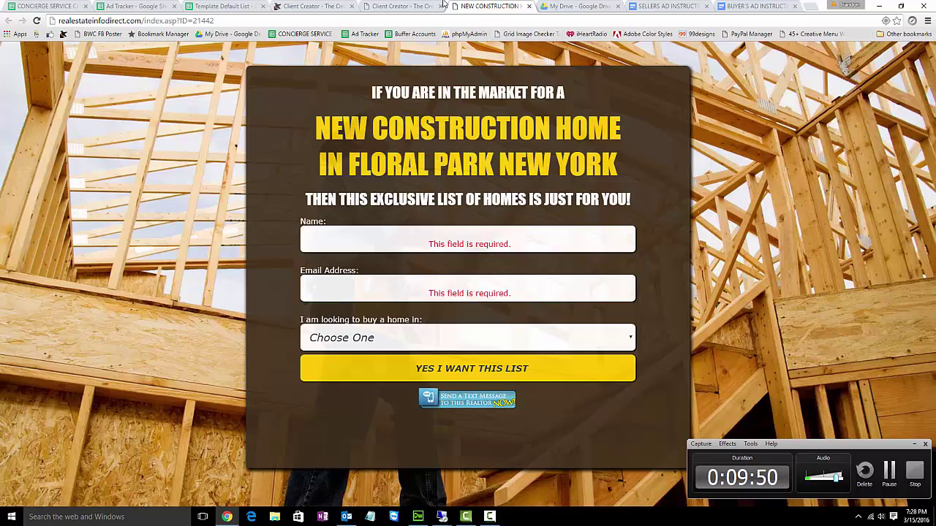
left_click(415, 5)
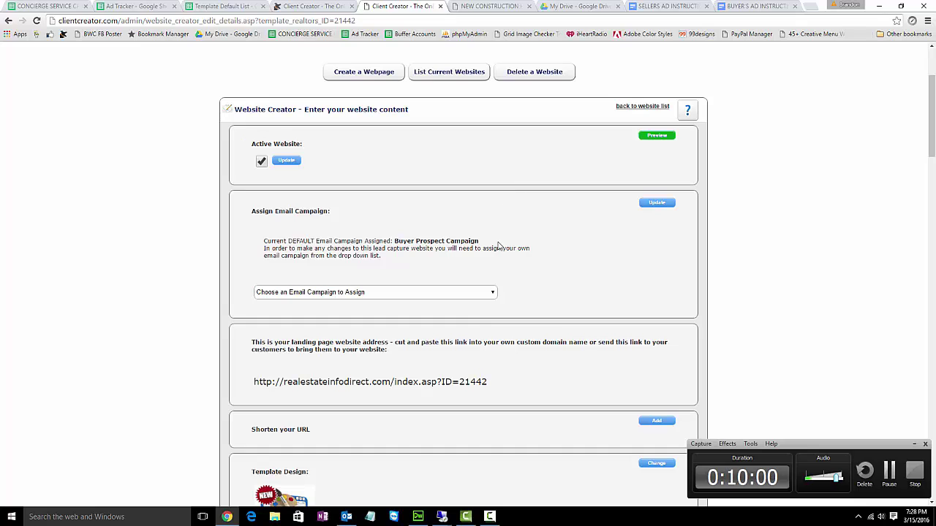
- Copy the landing page link index.asp?ID=21442 and return to the landing page tab
left_click_drag(493, 382, 256, 386)
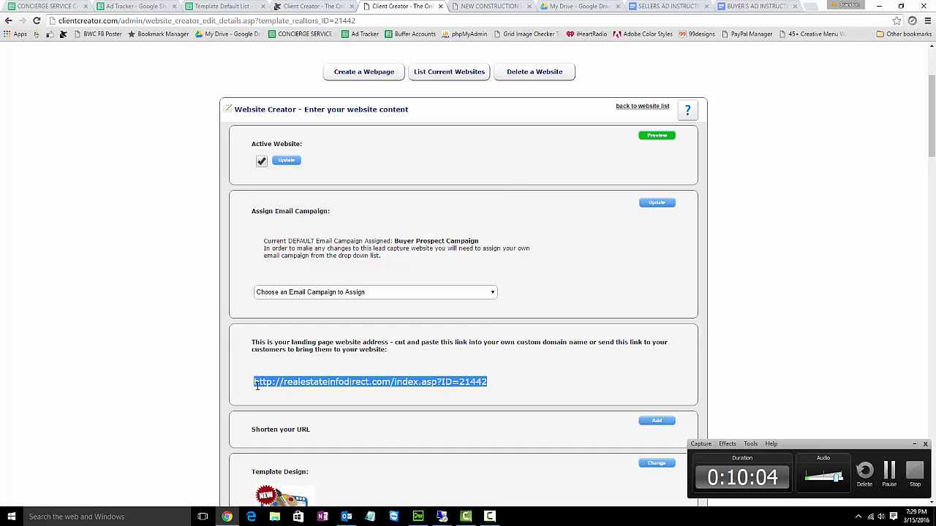
right_click(647, 139)
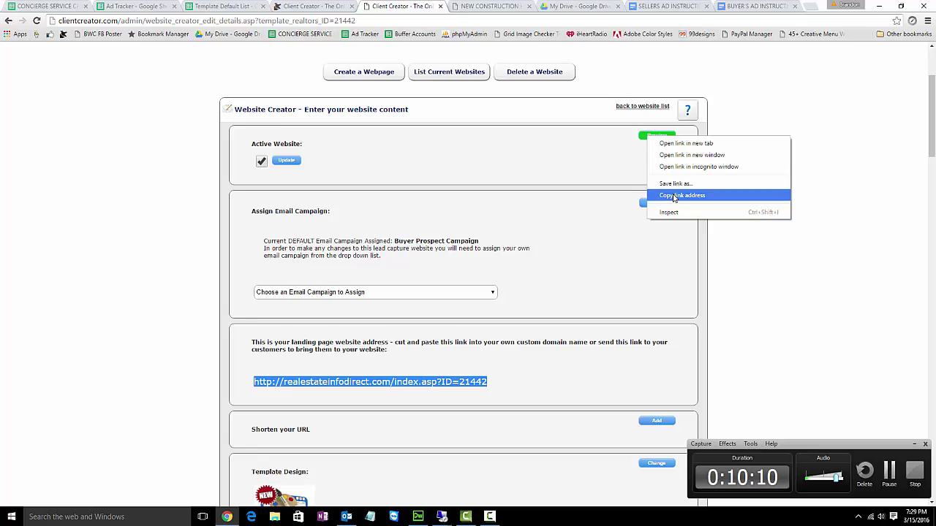
left_click(674, 196)
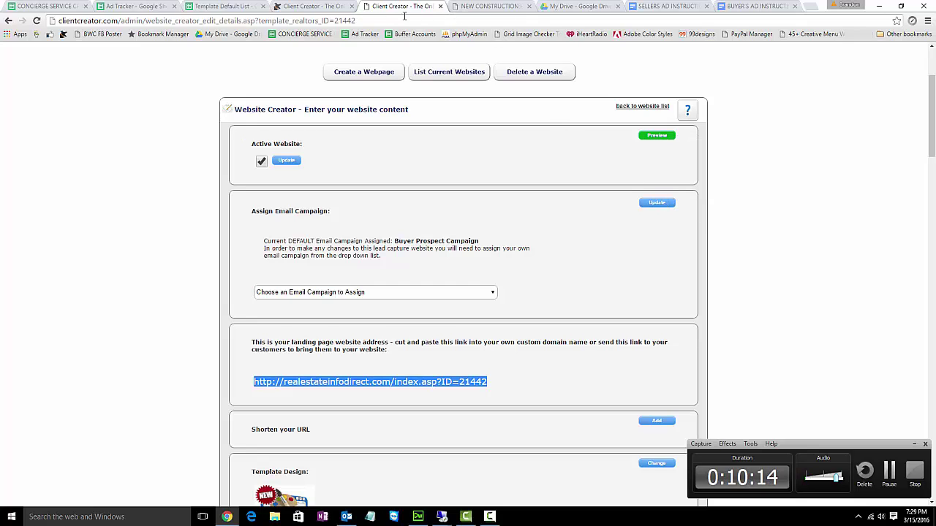
left_click(490, 7)
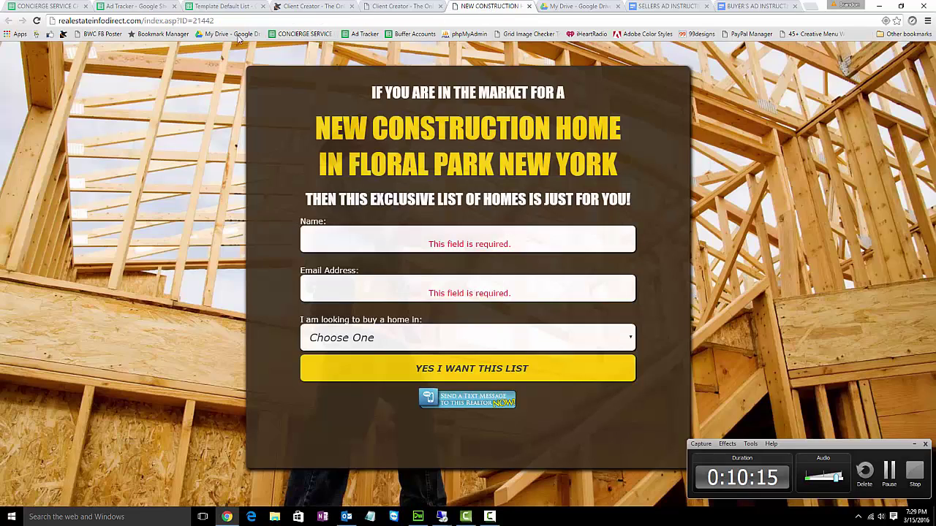
- Open the BWC Facebook Multi-Page/Group Poster and browse its saved posts list
left_click(102, 35)
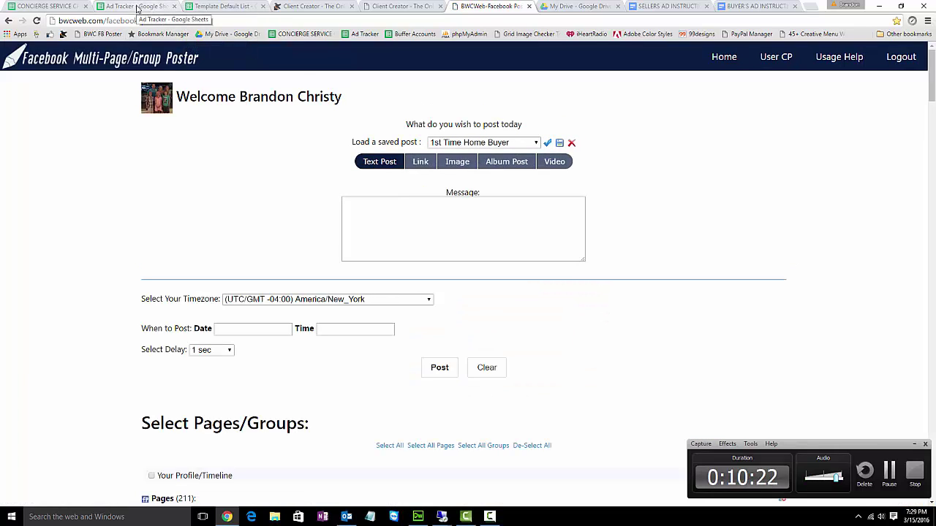
left_click(563, 7)
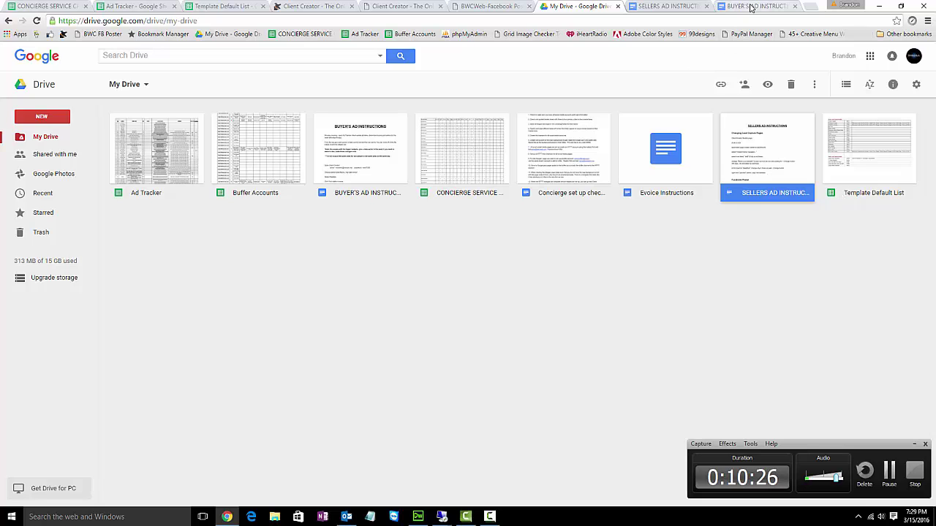
left_click(486, 6)
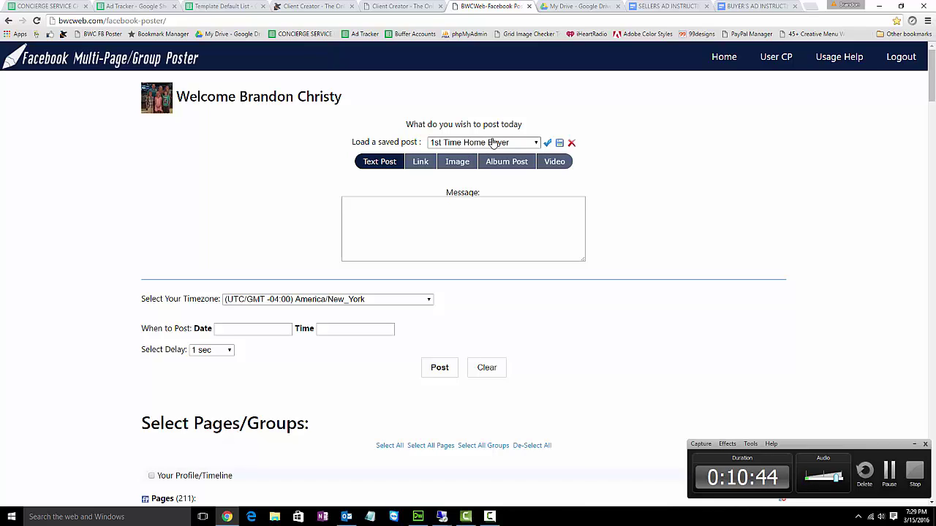
left_click(536, 143)
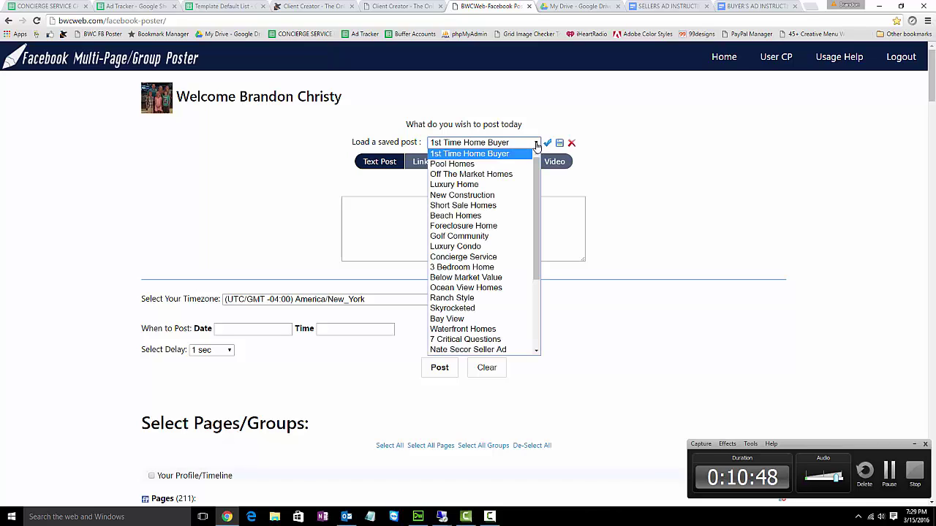
left_click_drag(536, 170, 534, 174)
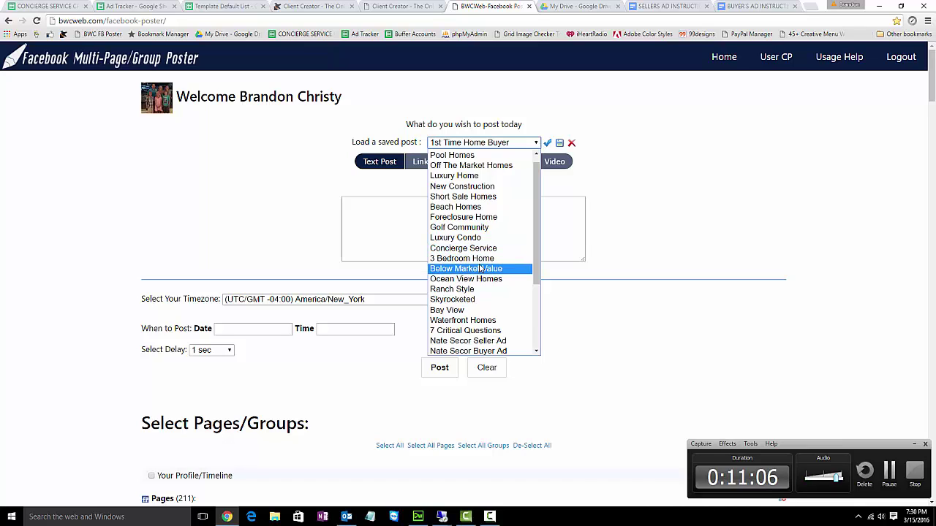
left_click_drag(537, 250, 538, 281)
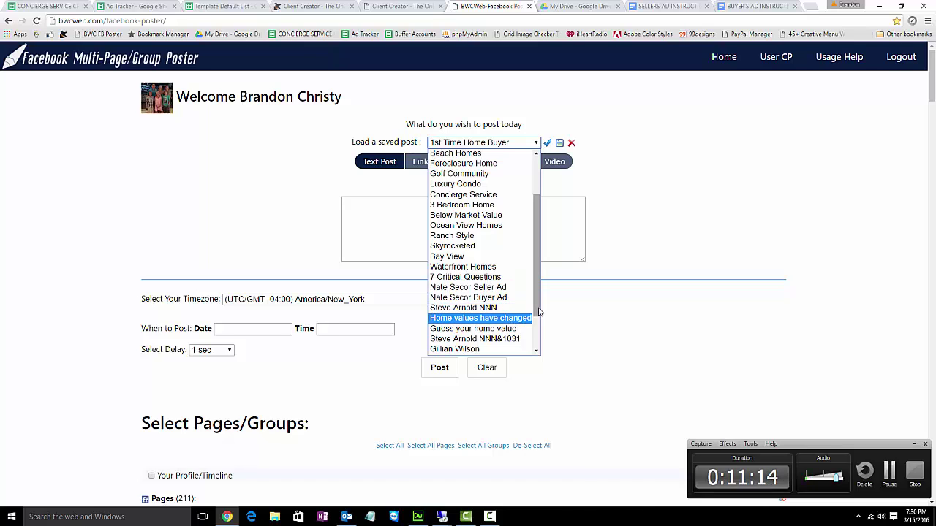
scroll(512, 322, "down", 1)
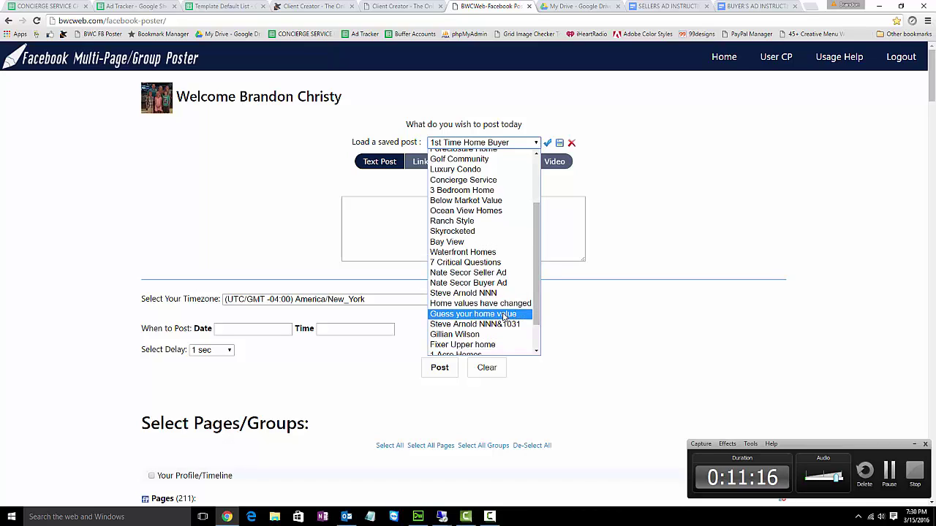
scroll(505, 318, "down", 2)
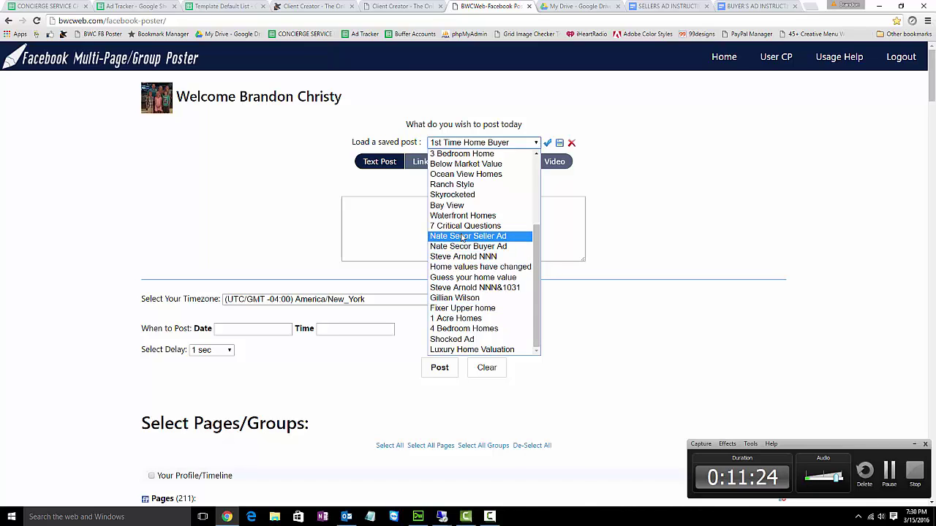
- Check the Ad Tracker's Buyer Ads entry in I6 and the 3/14-3/18 seller sheet, then reopen saved posts
left_click(136, 6)
left_click(613, 212)
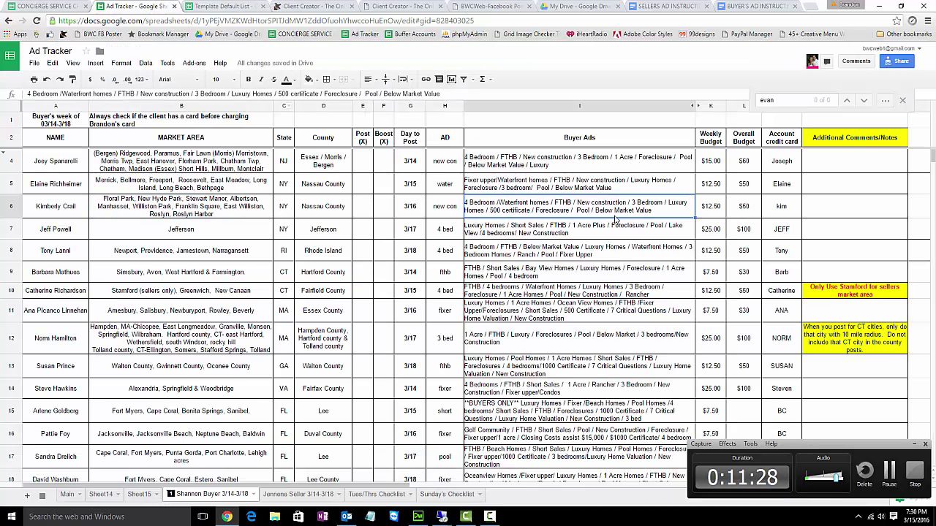
left_click(298, 494)
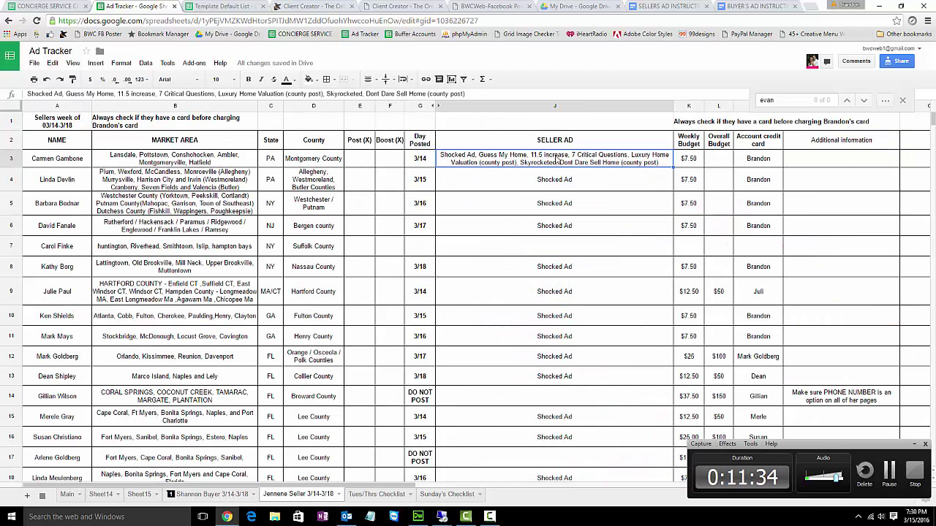
left_click(499, 5)
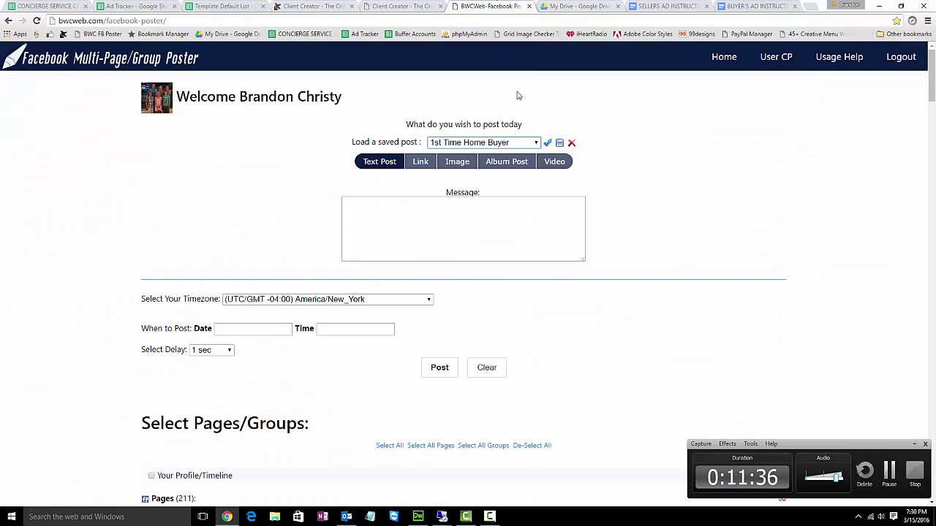
left_click(533, 142)
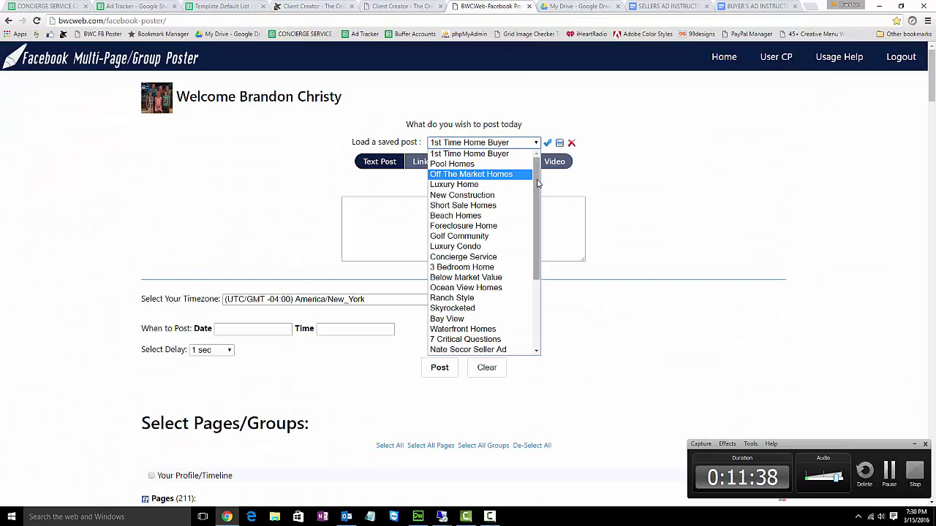
left_click_drag(538, 182, 534, 178)
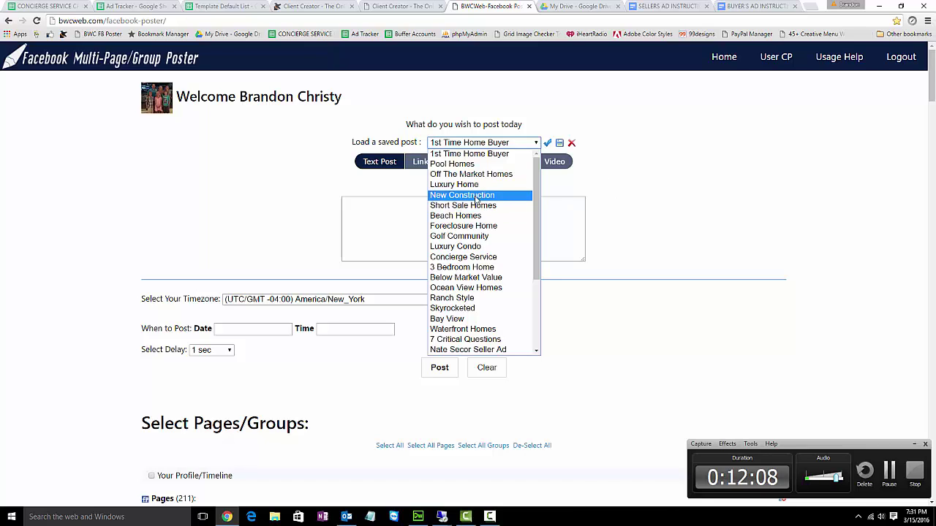
- Load the New Construction saved post and paste the new landing page address as Link URL and Caption
left_click(476, 196)
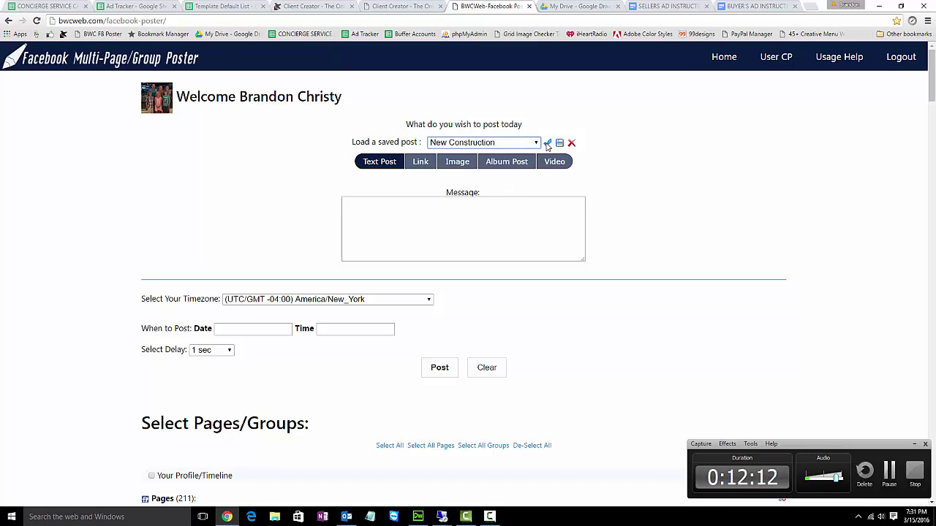
left_click(548, 144)
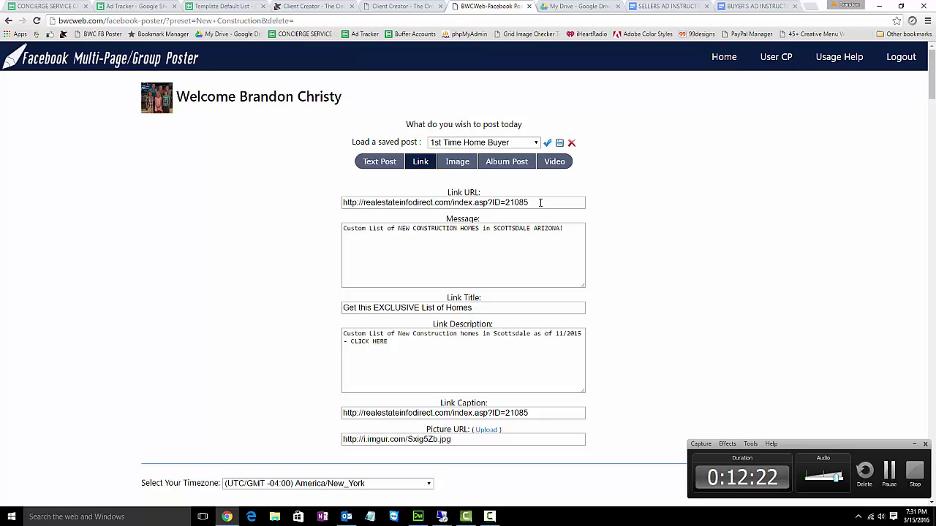
left_click_drag(543, 204, 334, 203)
type("http://realestateinfodirect.com/index.asp?ID=21442")
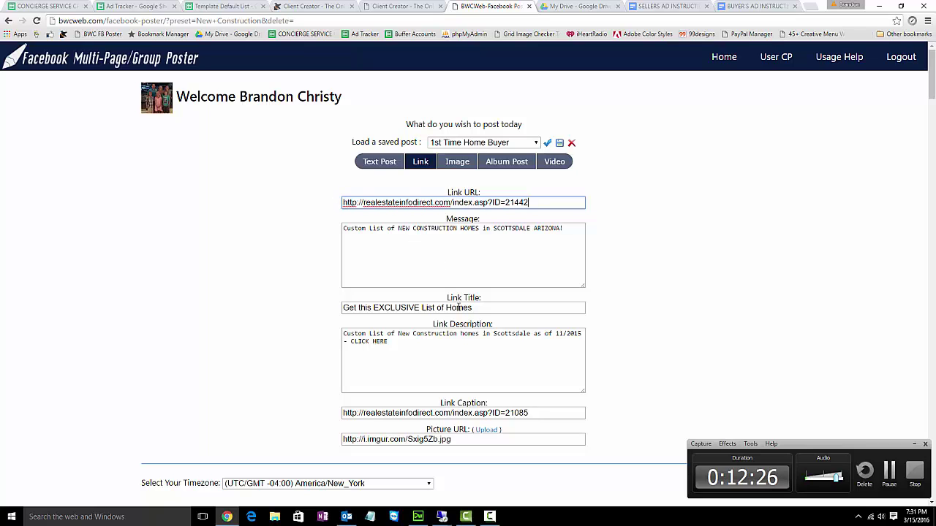
left_click_drag(536, 412, 337, 414)
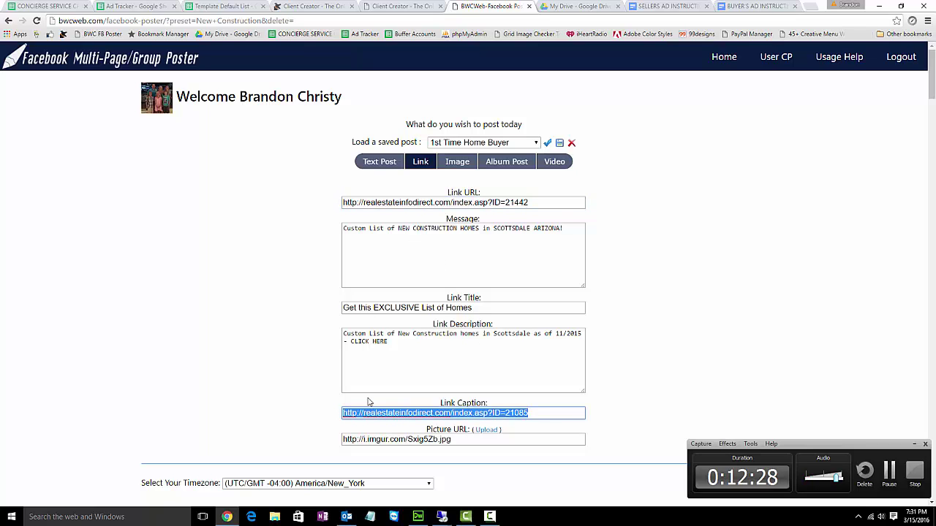
type("http://realestateinfodirect.com/index.asp?ID=21442")
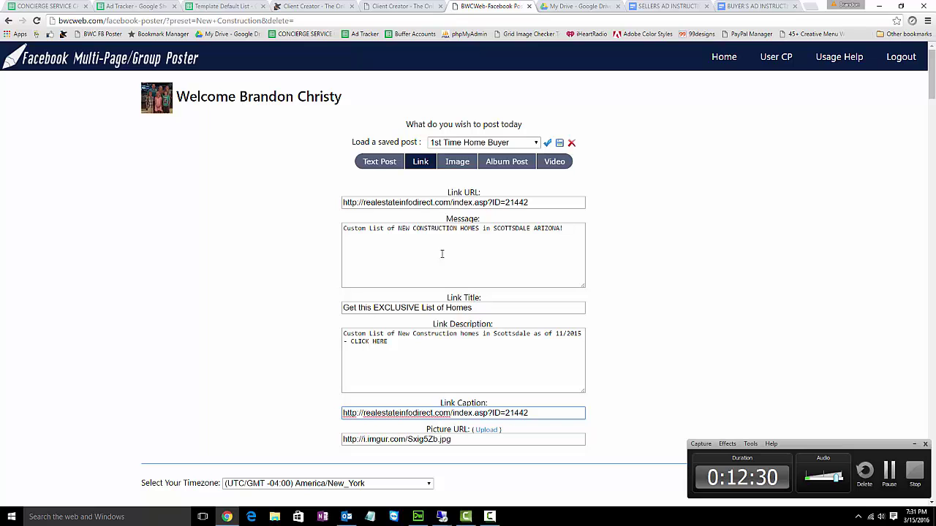
- Replace SCOTTSDALE ARIZONA in the message with FLORAL PARK NEW YORK copied from Client Creator
left_click_drag(494, 231, 560, 230)
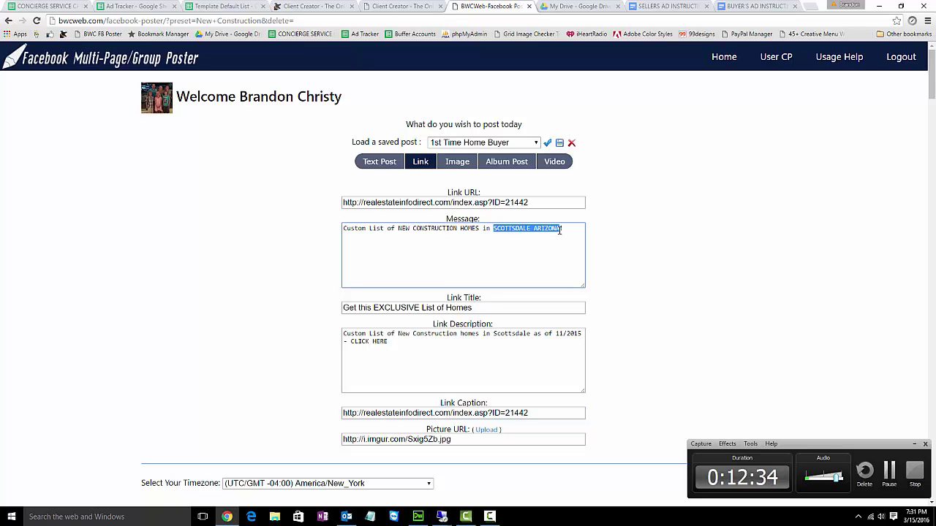
left_click(388, 6)
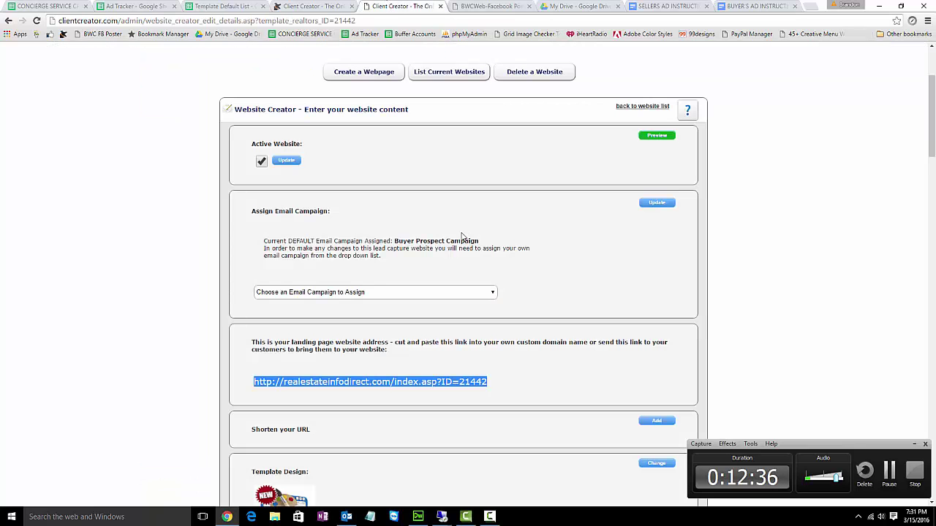
scroll(470, 303, "down", 4)
left_click_drag(513, 338, 397, 337)
key("ctrl+c")
left_click(491, 6)
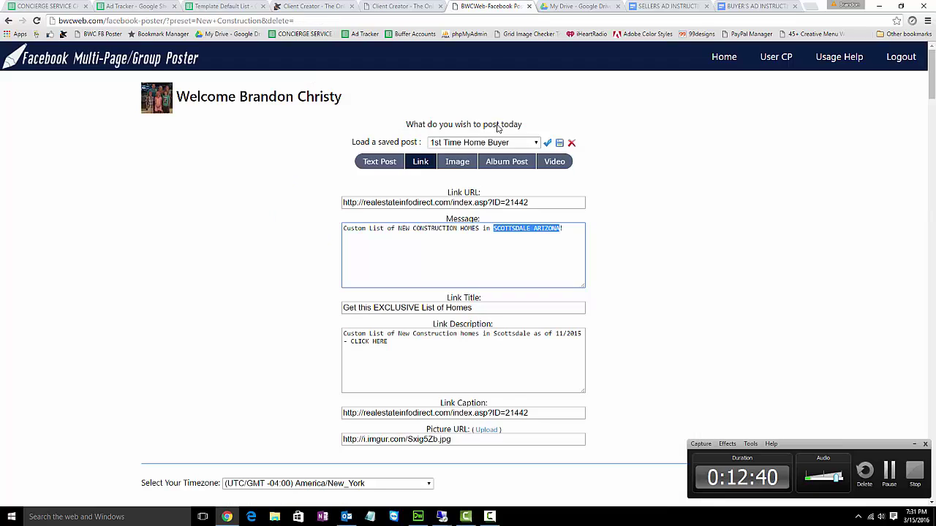
key("ctrl+v")
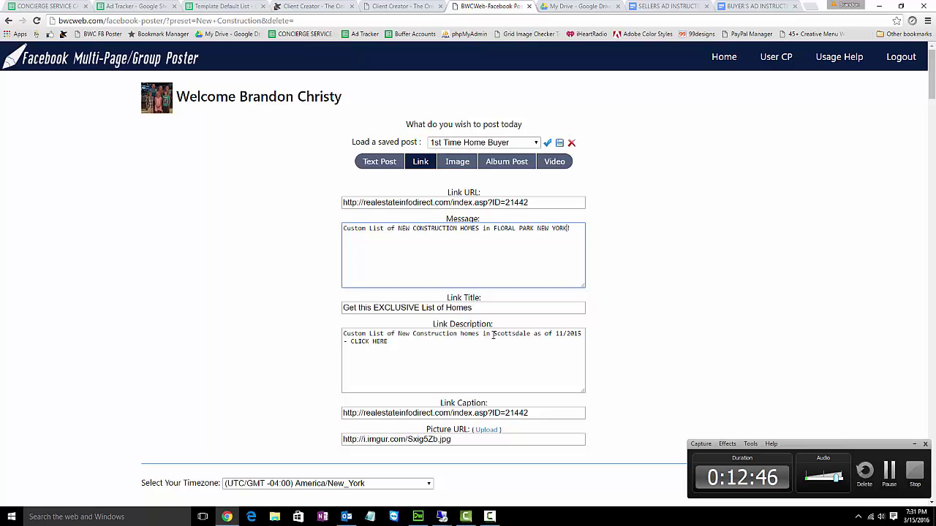
- Change the Link Description's city to Floral Park and its date to 3/2016
left_click_drag(492, 334, 531, 334)
type("Florda")
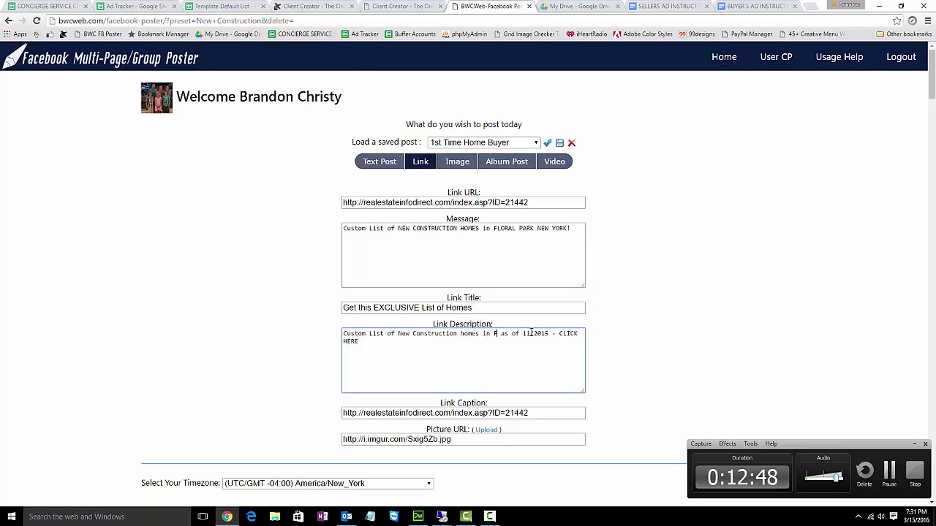
key("BackSpace")
key("BackSpace")
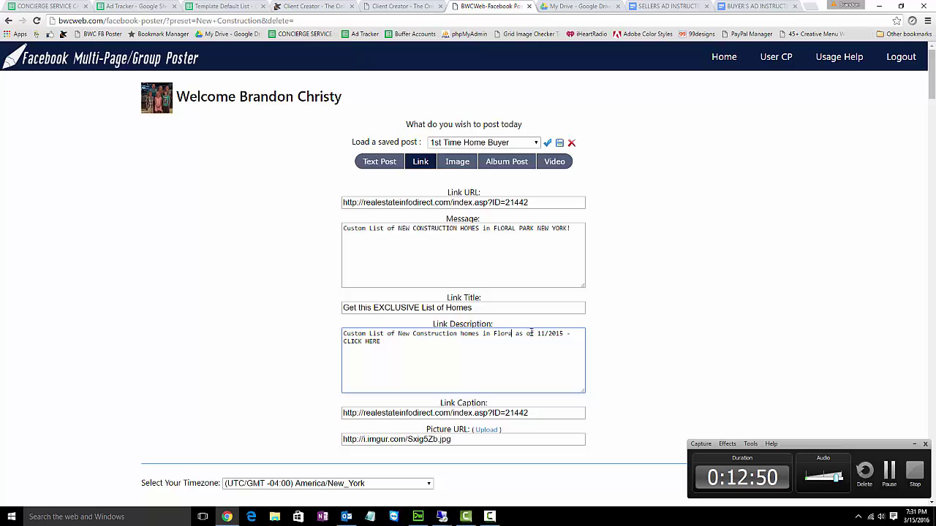
type("al Park")
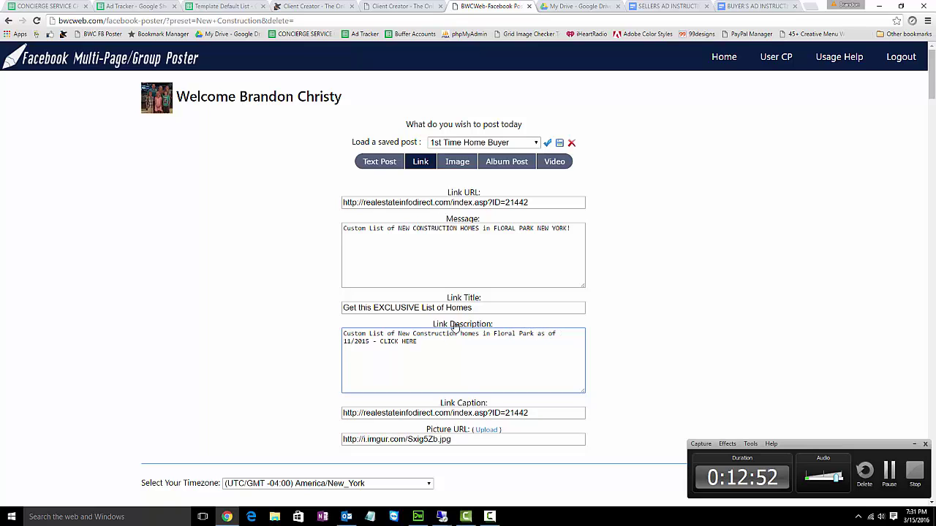
left_click_drag(370, 341, 343, 343)
type("3")
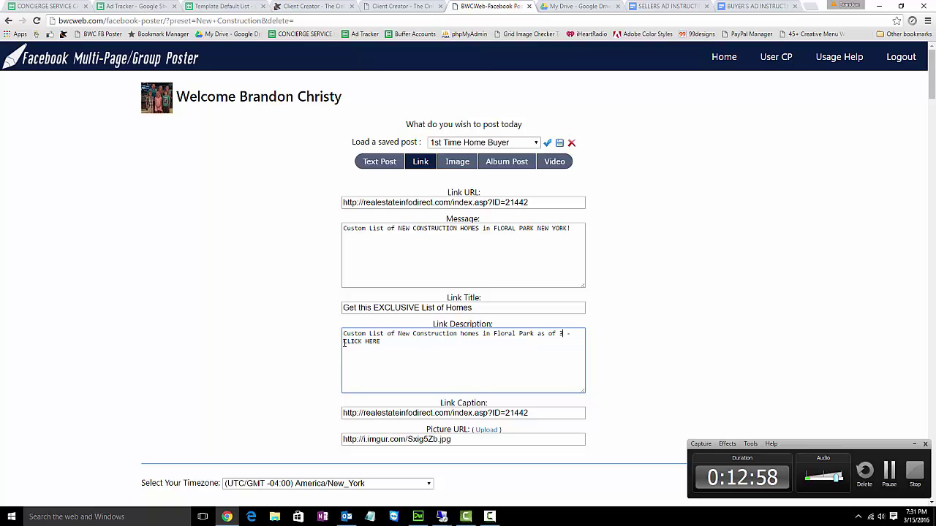
type("/2016")
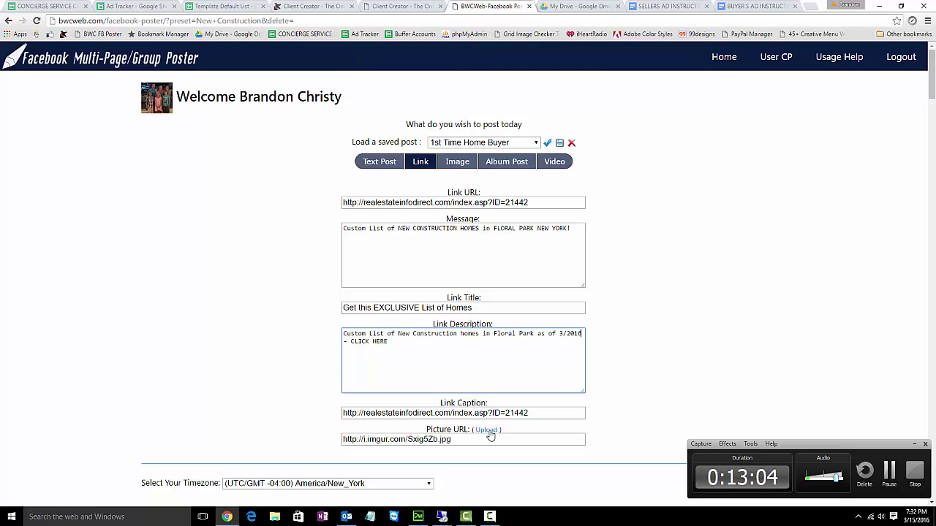
scroll(490, 435, "down", 1)
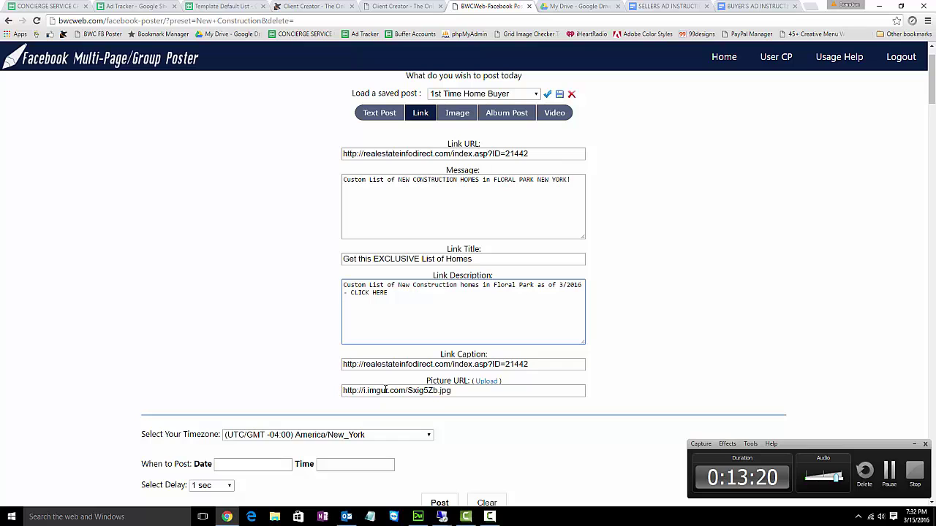
left_click(486, 382)
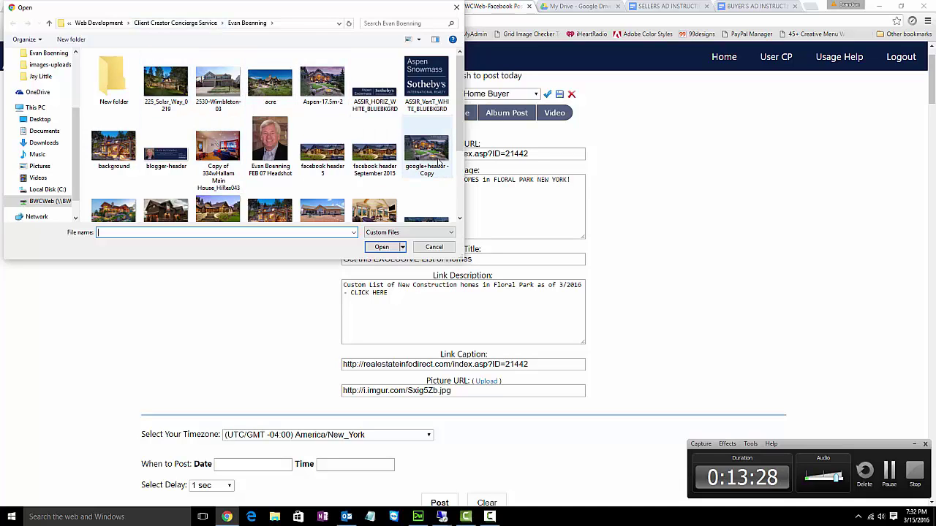
scroll(229, 137, "down", 1)
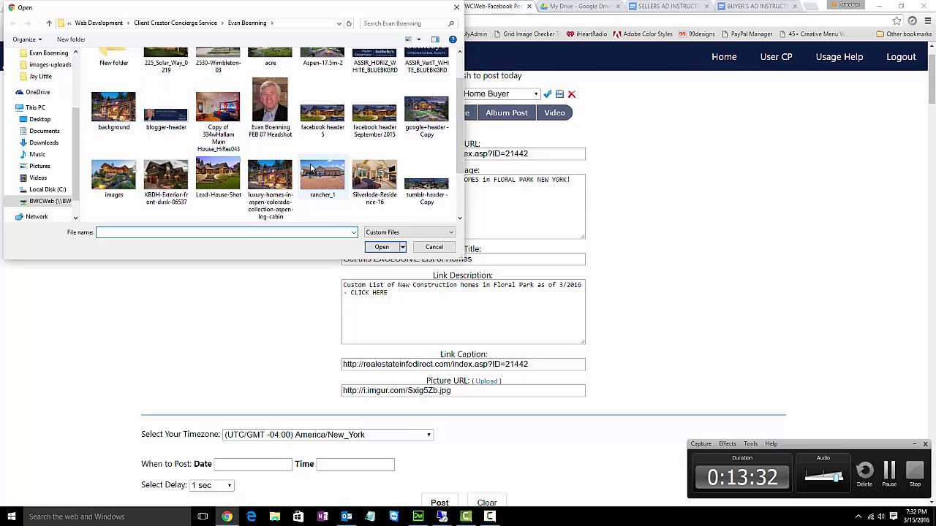
left_click(331, 188)
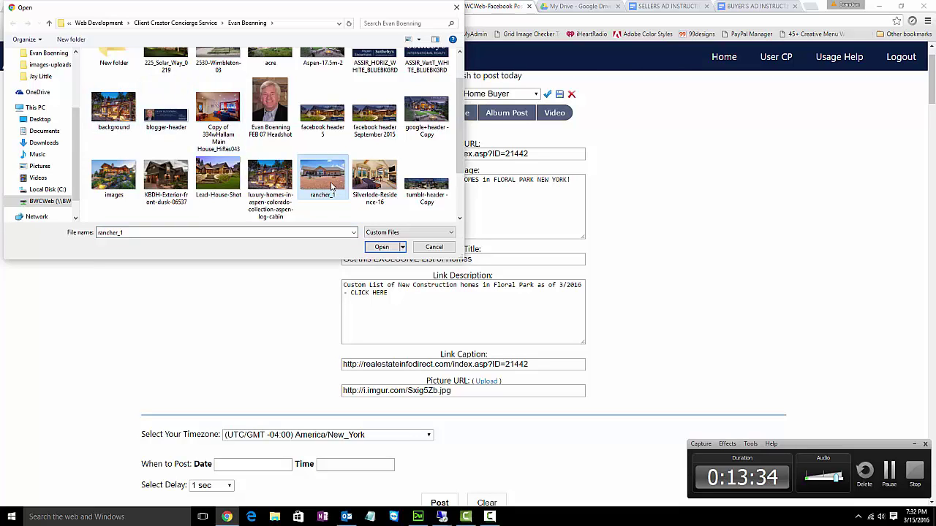
left_click(270, 177)
scroll(272, 180, "up", 1)
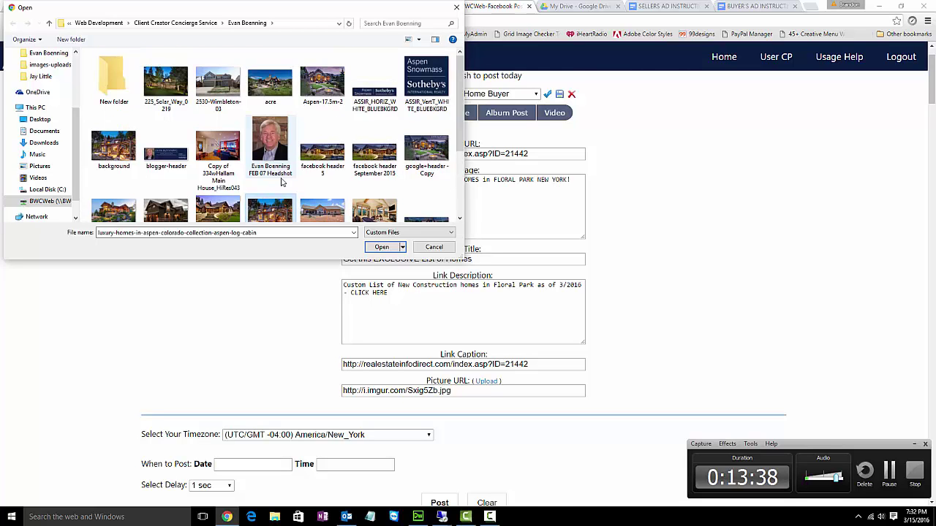
left_click(273, 88)
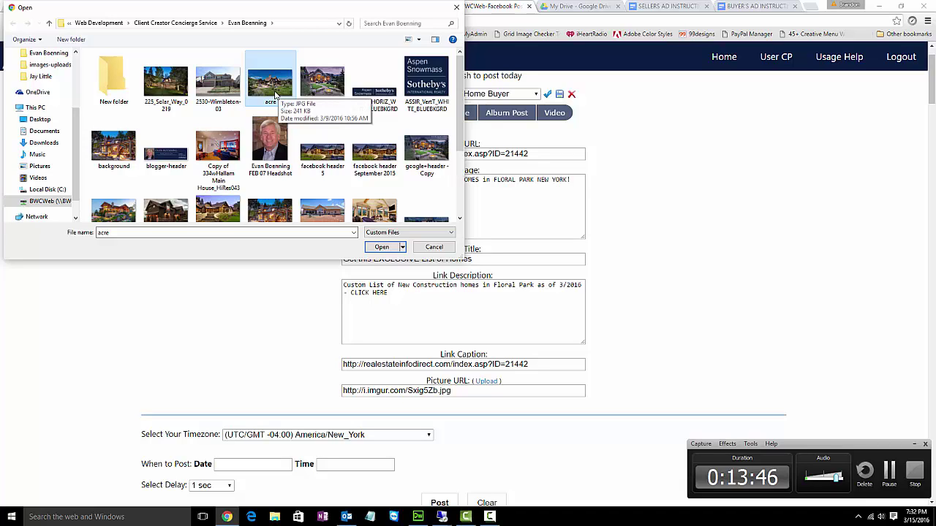
scroll(307, 96, "down", 1)
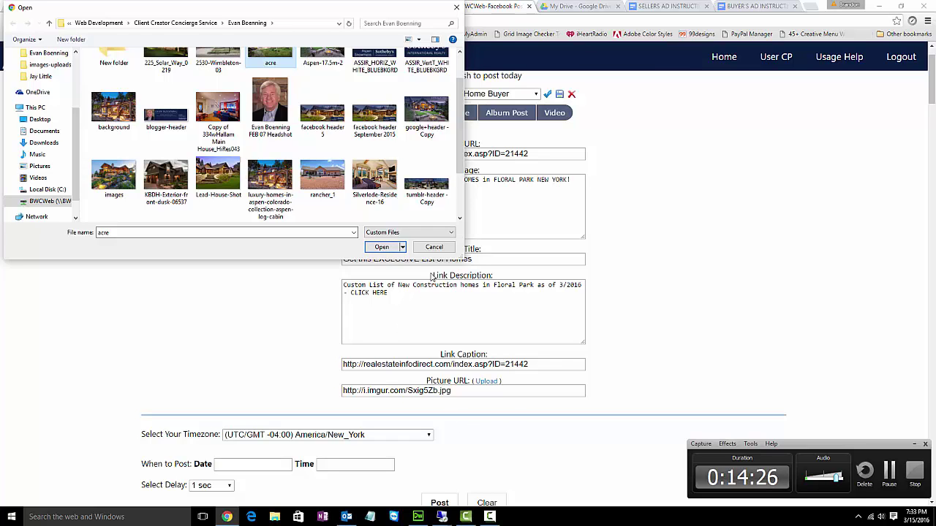
left_click(434, 248)
scroll(595, 352, "down", 1)
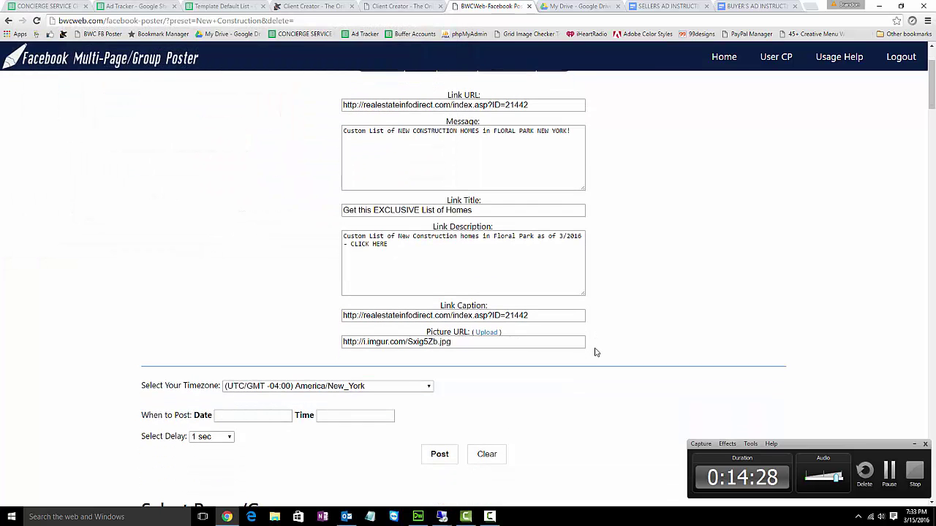
scroll(595, 353, "up", 1)
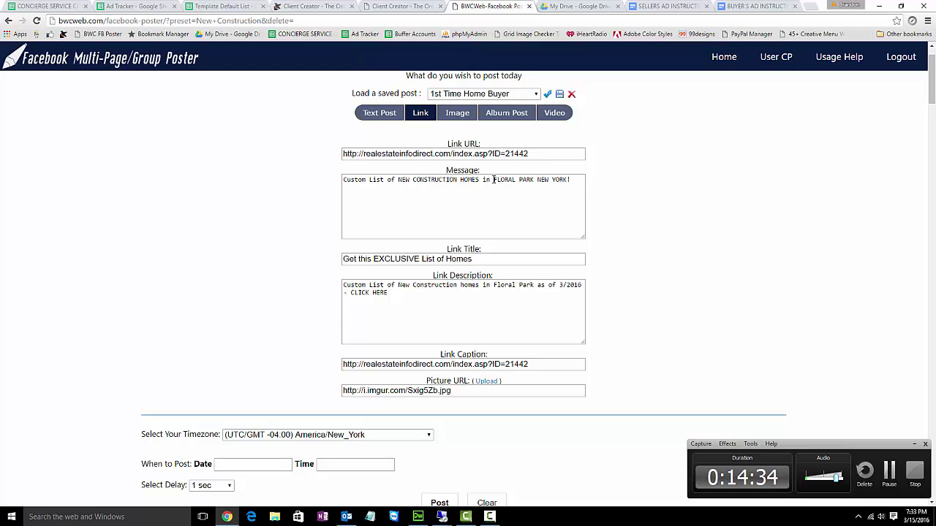
left_click(494, 180)
left_click_drag(503, 180, 539, 182)
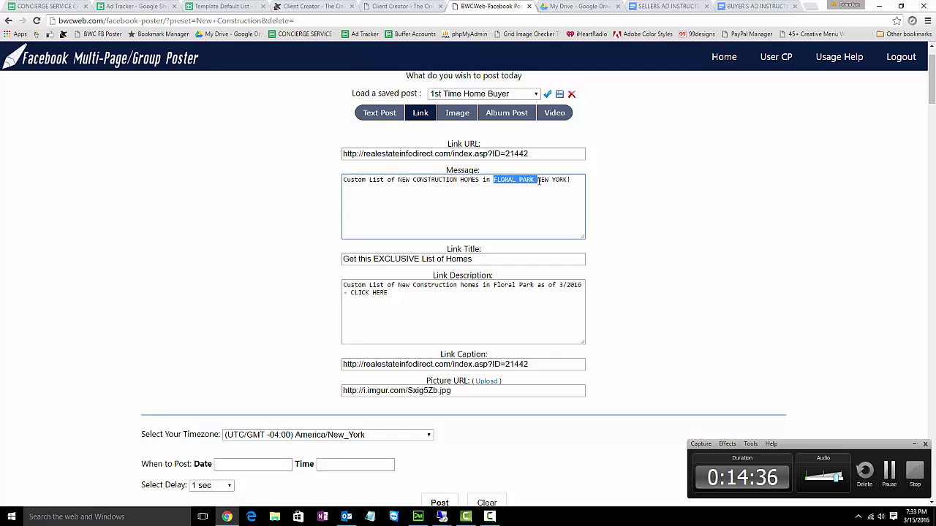
left_click_drag(493, 285, 534, 286)
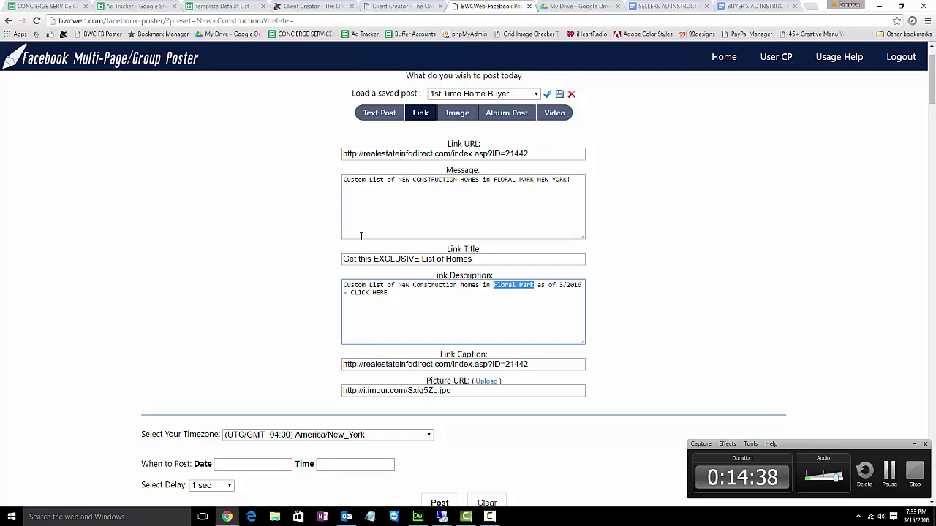
scroll(231, 240, "down", 2)
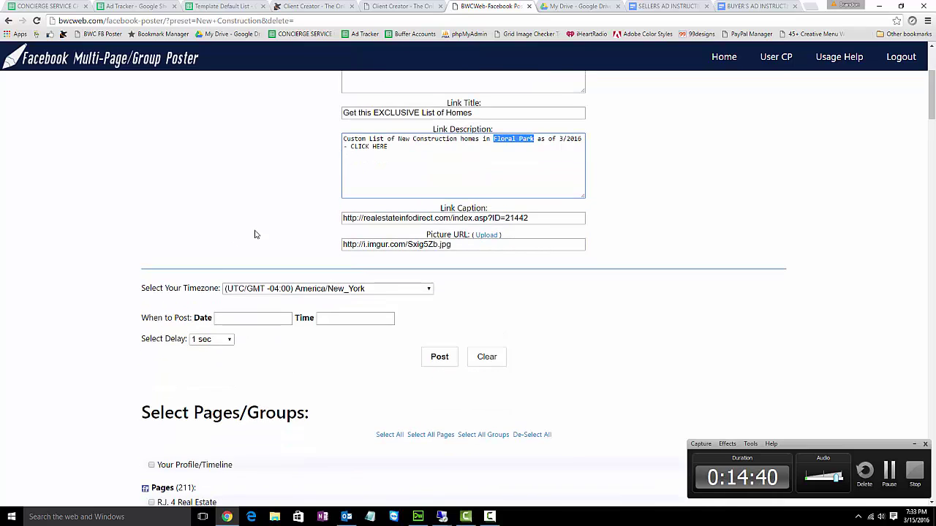
scroll(288, 246, "up", 2)
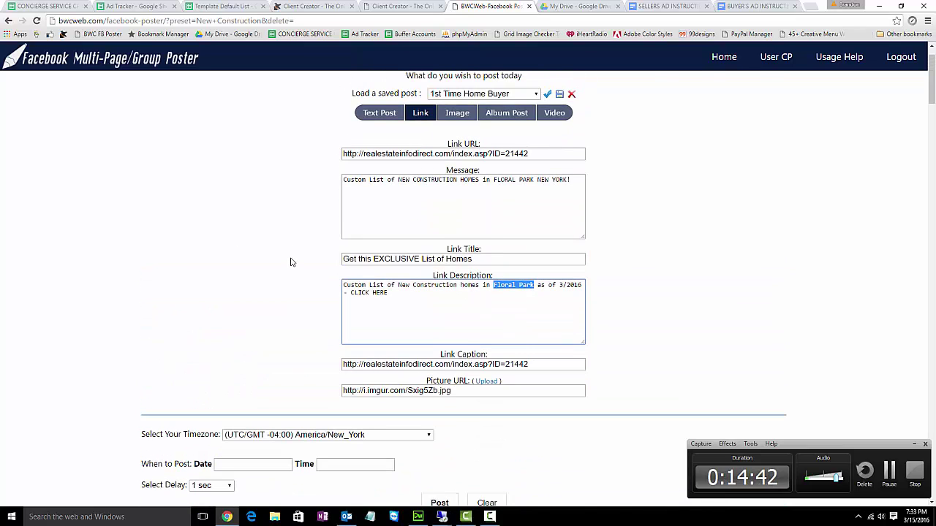
scroll(293, 261, "down", 1)
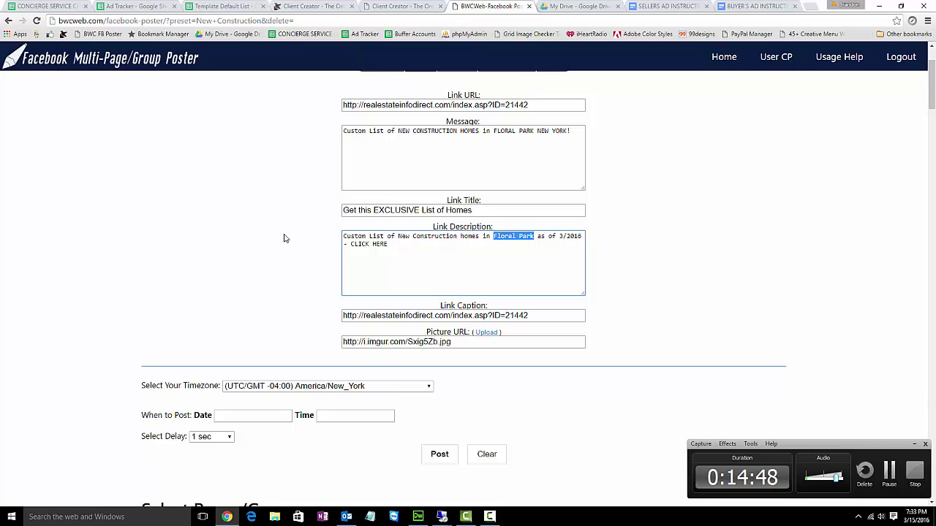
key("ctrl+f")
type("crail")
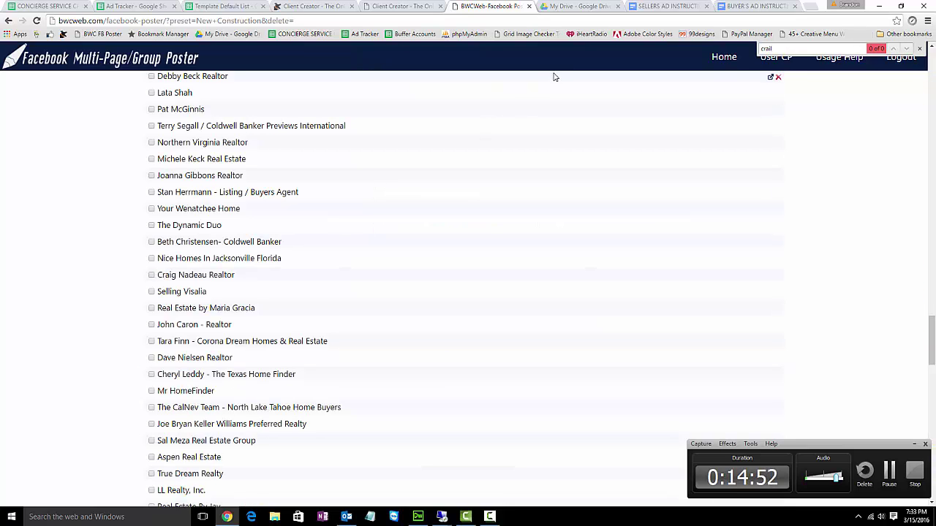
left_click(150, 7)
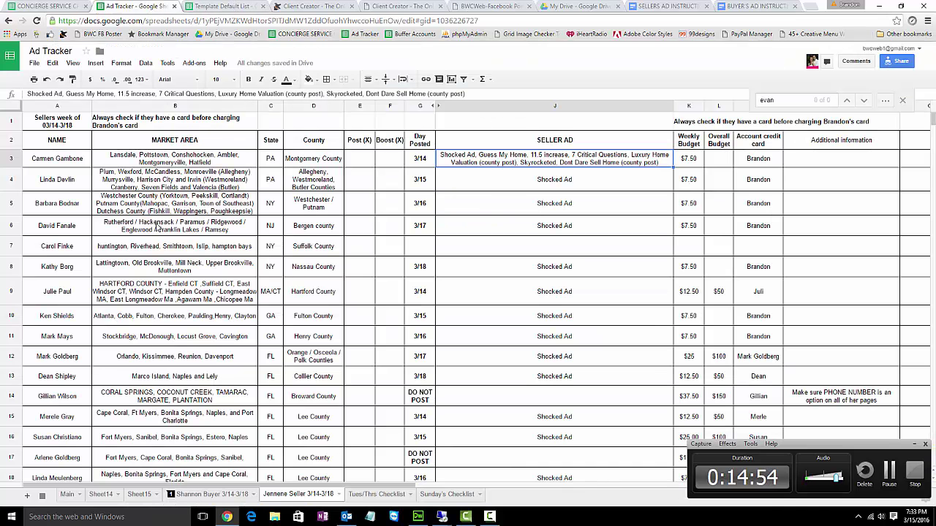
left_click(66, 494)
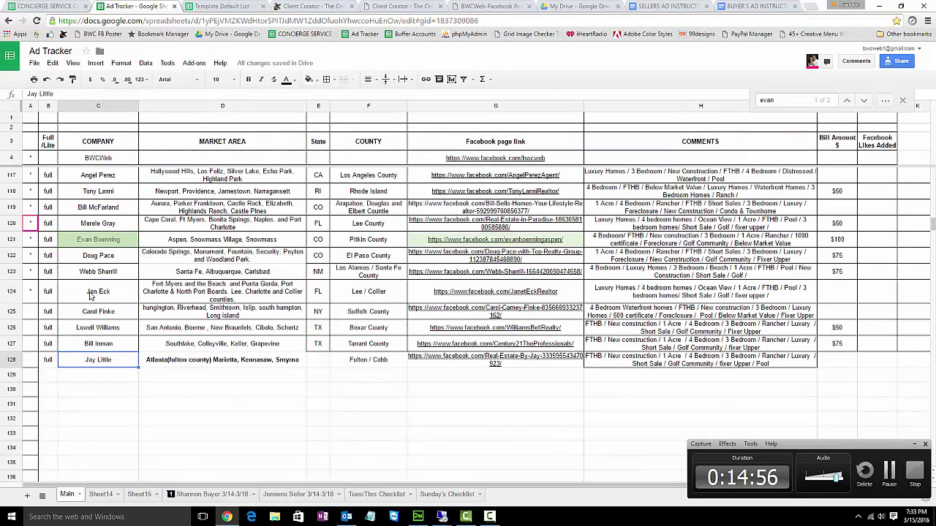
key("ctrl+f")
type("crail")
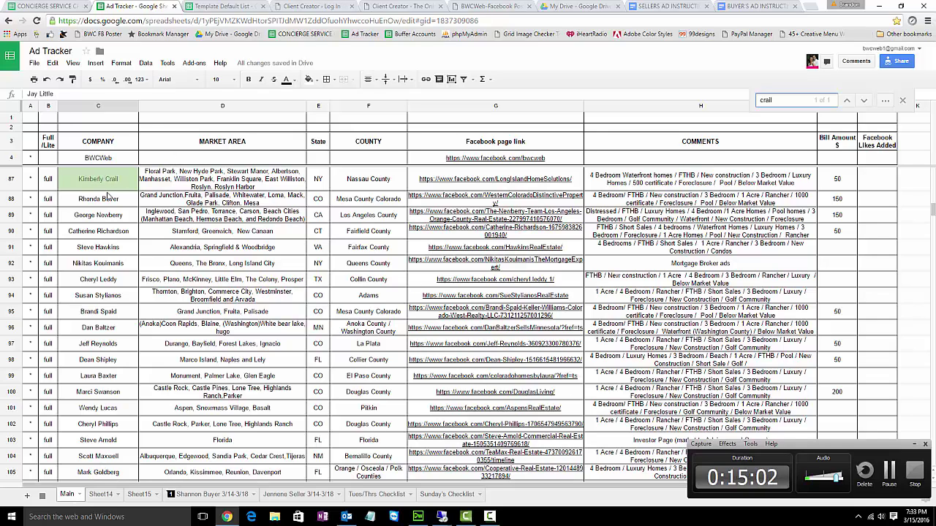
left_click(451, 185)
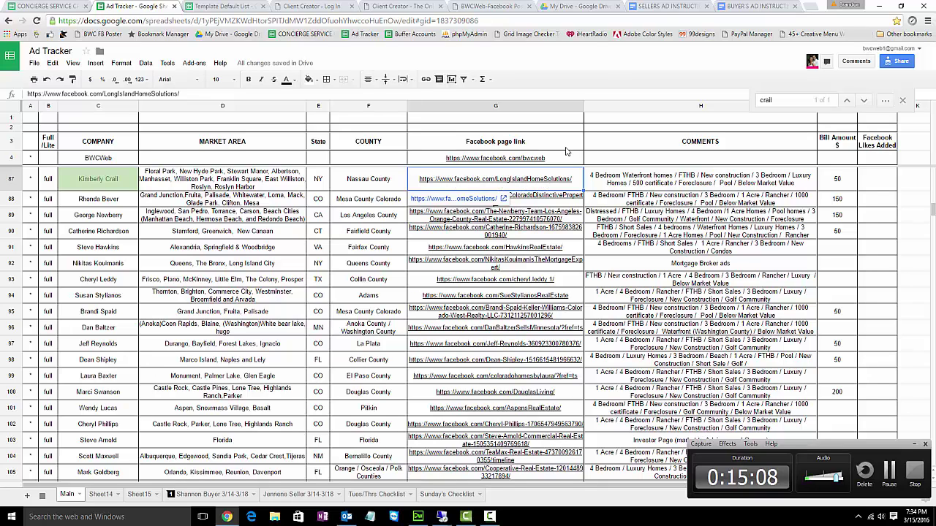
left_click(482, 5)
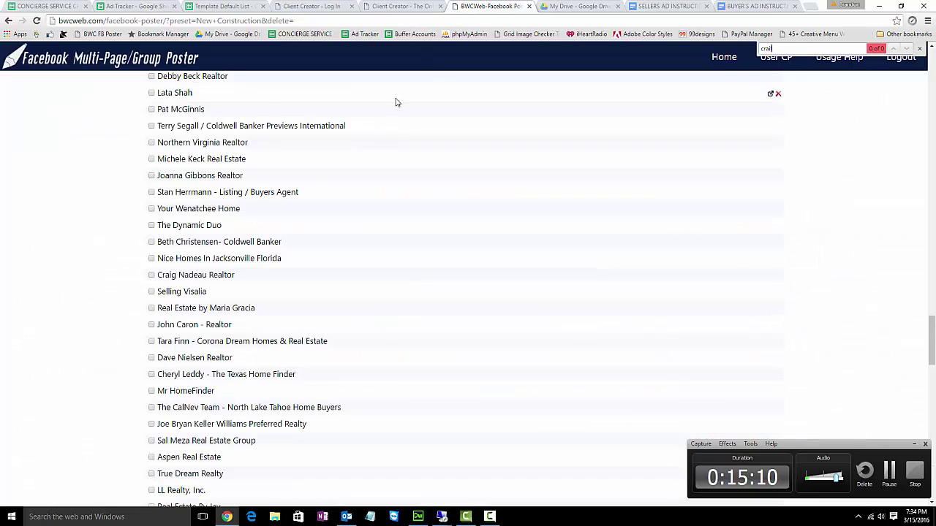
key("ctrl+f")
type("longi")
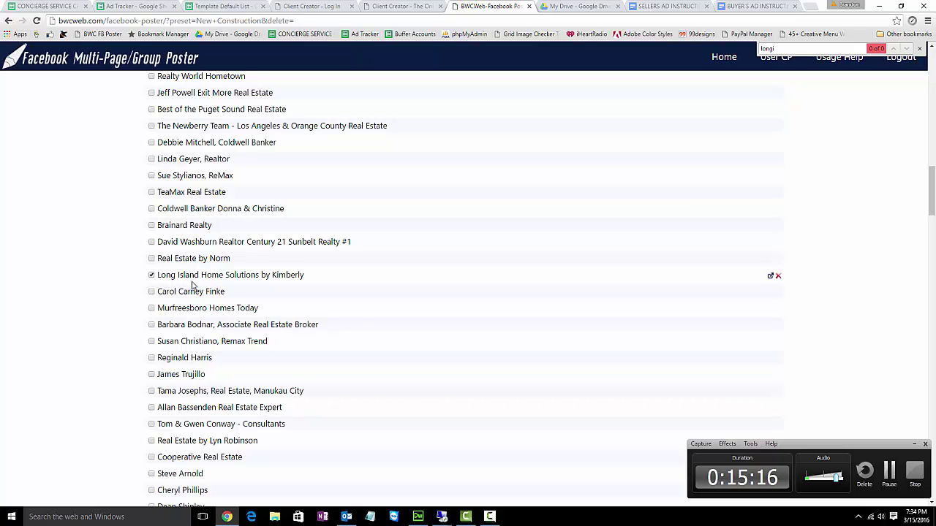
scroll(318, 300, "up", 15)
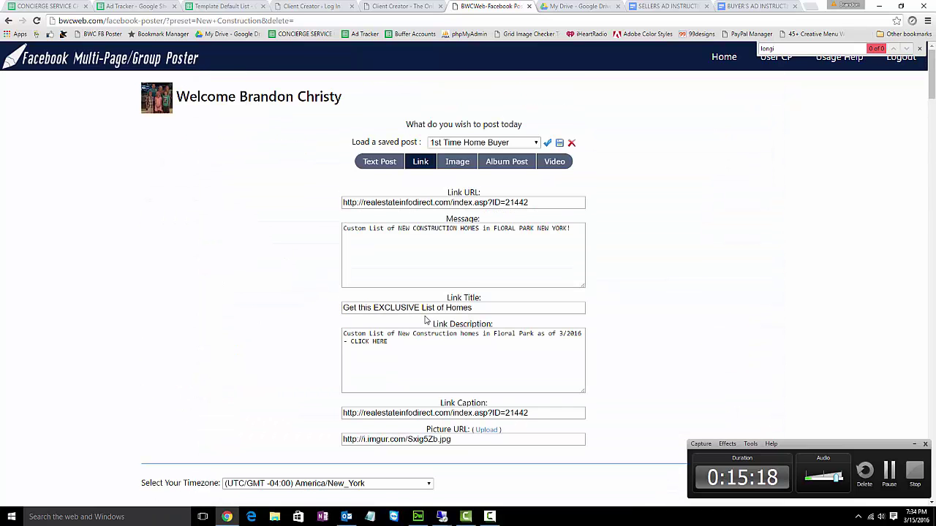
scroll(428, 298, "down", 2)
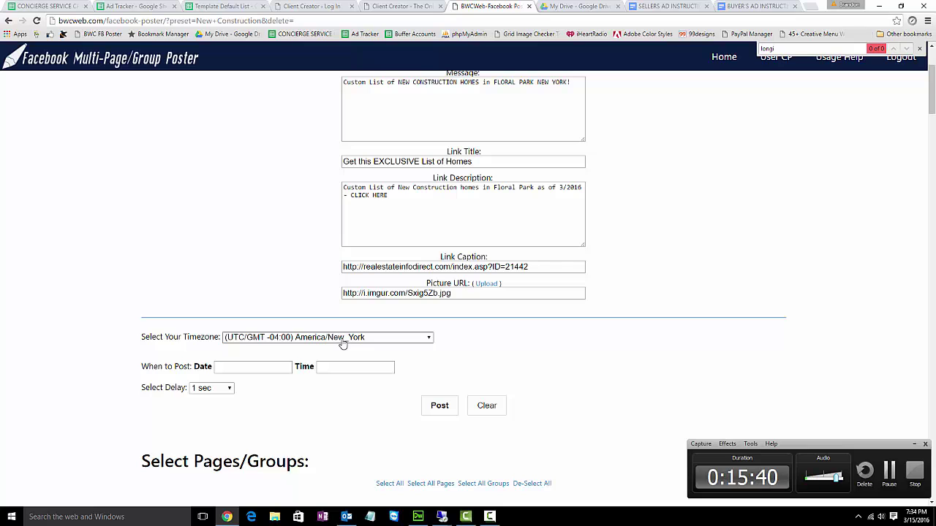
- Confirm the post timezone stays America/New_York
left_click(343, 345)
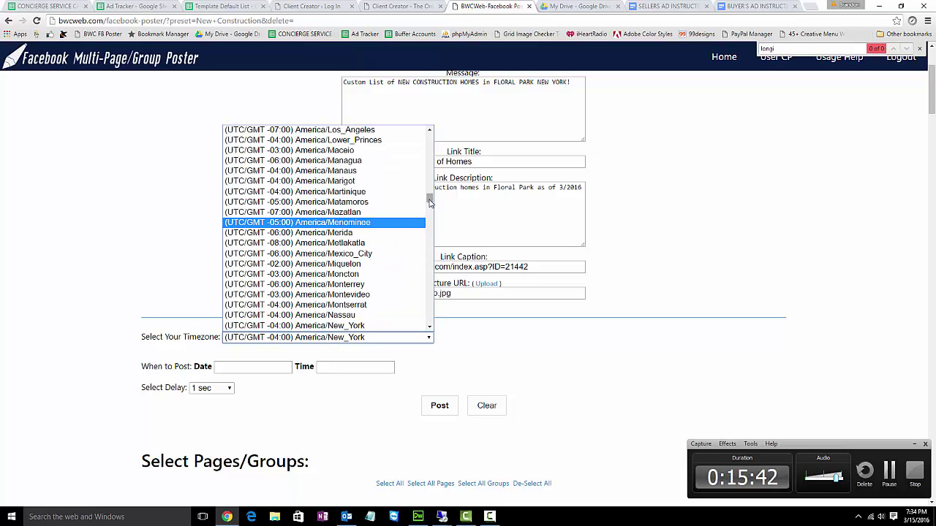
left_click_drag(429, 200, 393, 228)
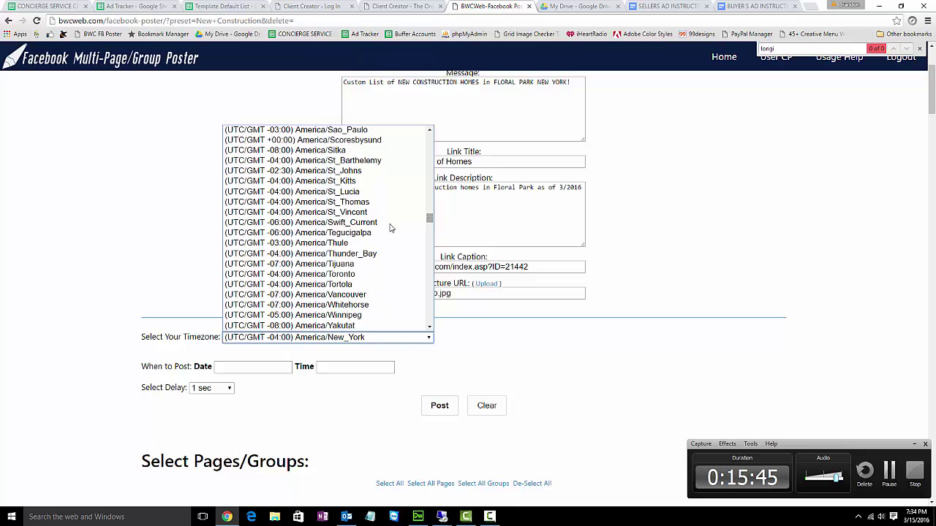
left_click(187, 219)
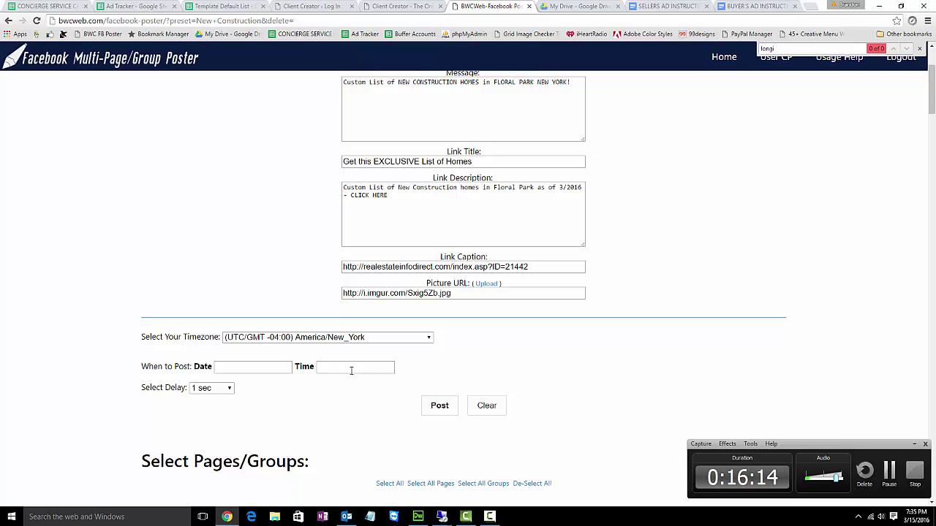
- Leave the date and time unset and post the Floral Park link post immediately
left_click(267, 368)
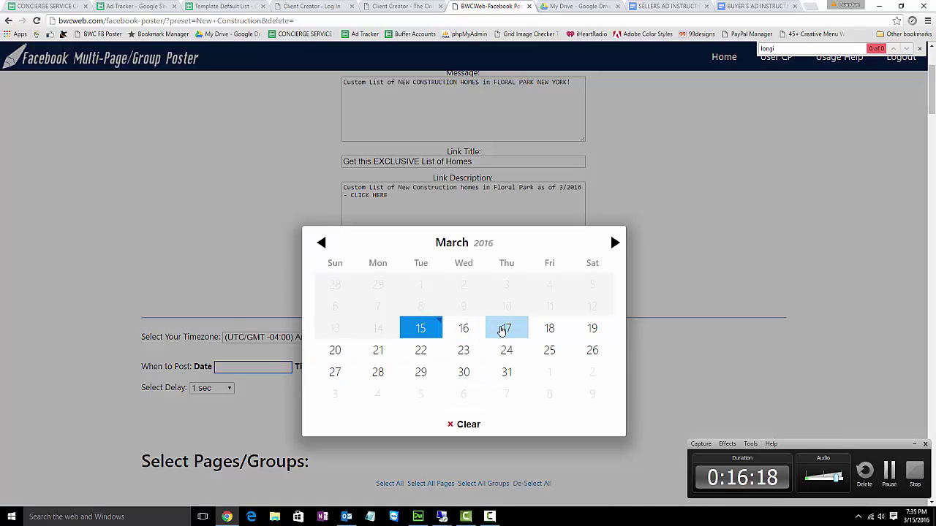
left_click(242, 301)
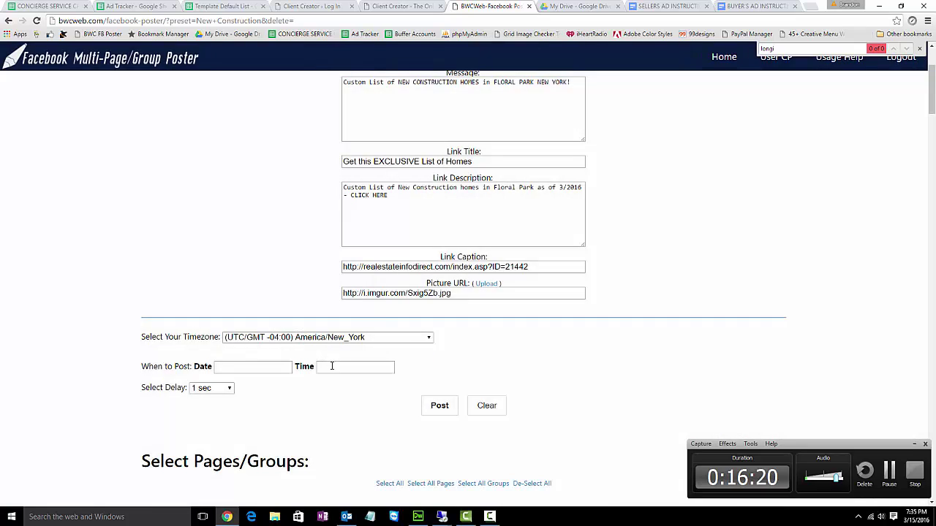
left_click(333, 367)
scroll(410, 249, "up", 2)
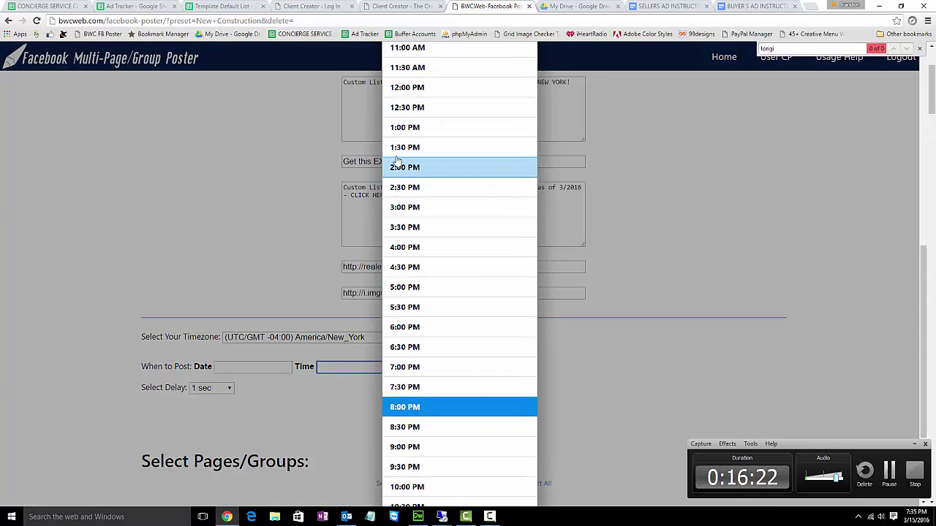
left_click(259, 182)
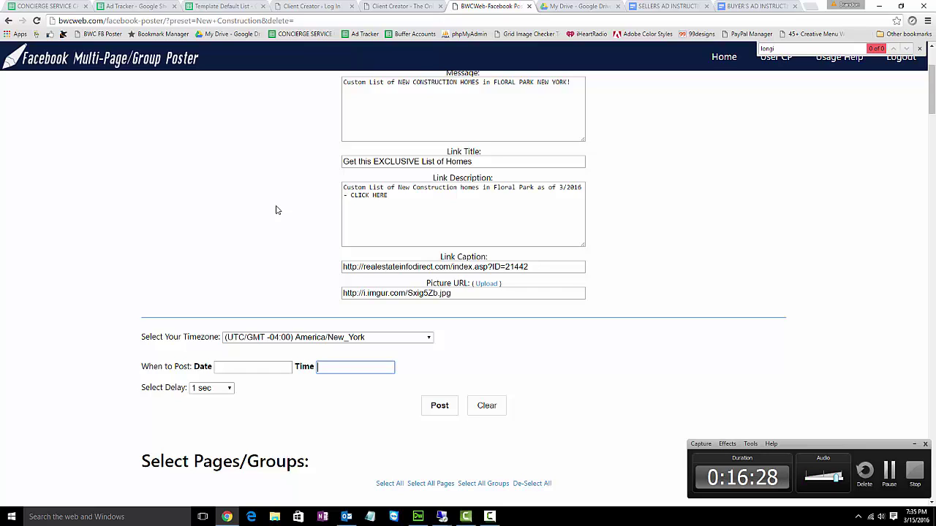
left_click(438, 410)
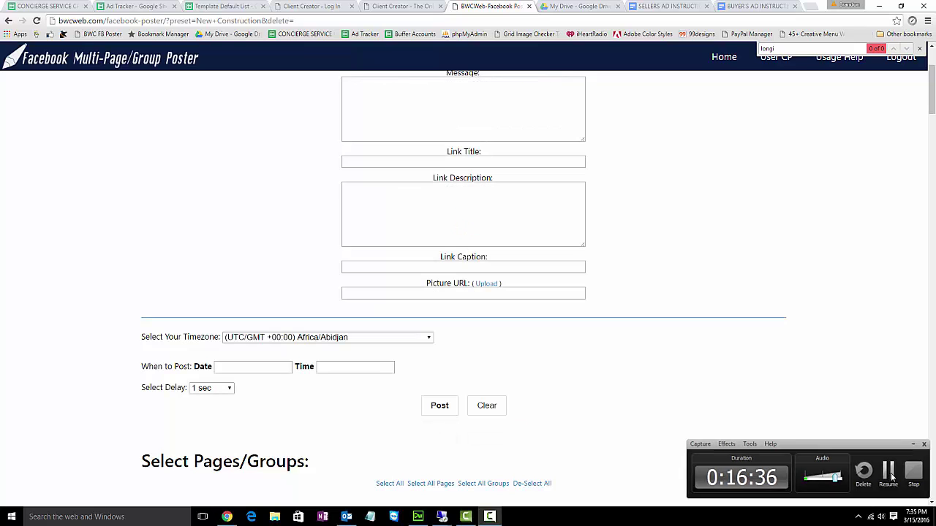
- Go to facebook.com, search 'long' and open the Long Island Home Solutions page
left_click(490, 517)
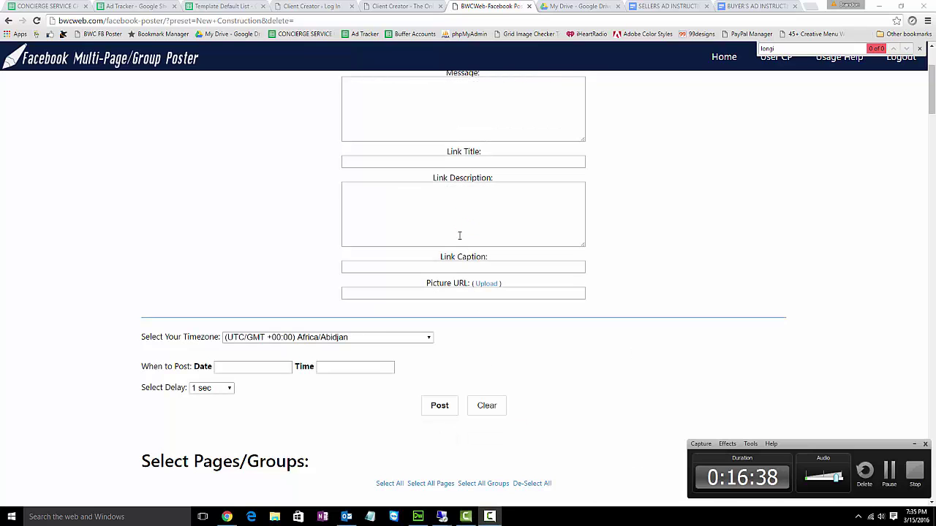
left_click(809, 7)
type("face")
key("Return")
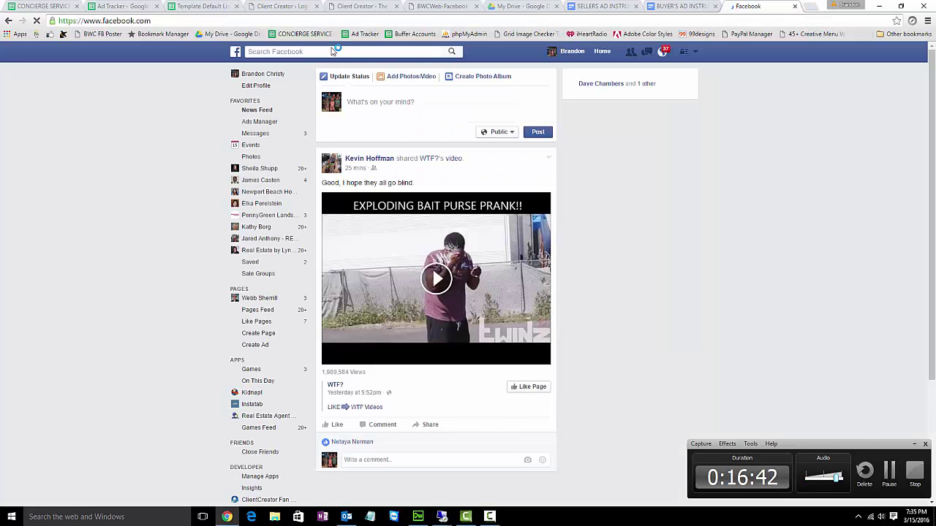
left_click(328, 51)
type("long")
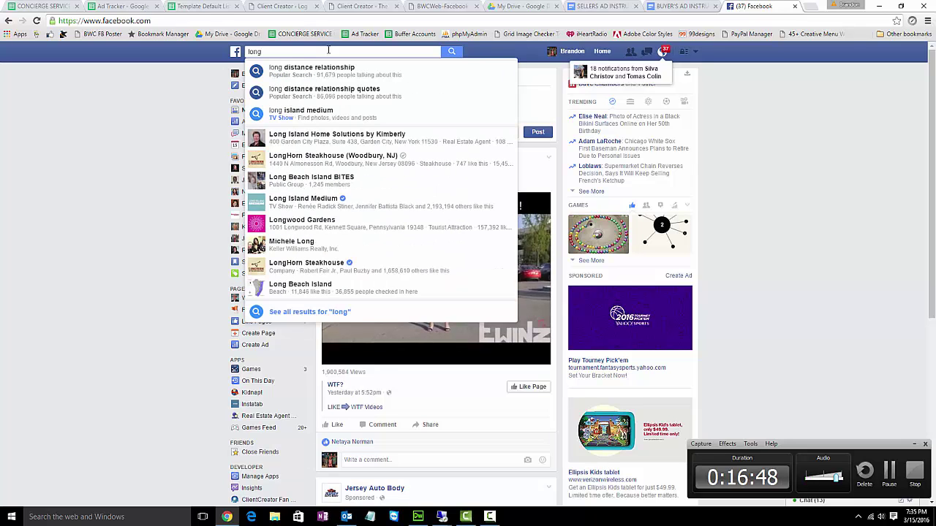
left_click(316, 140)
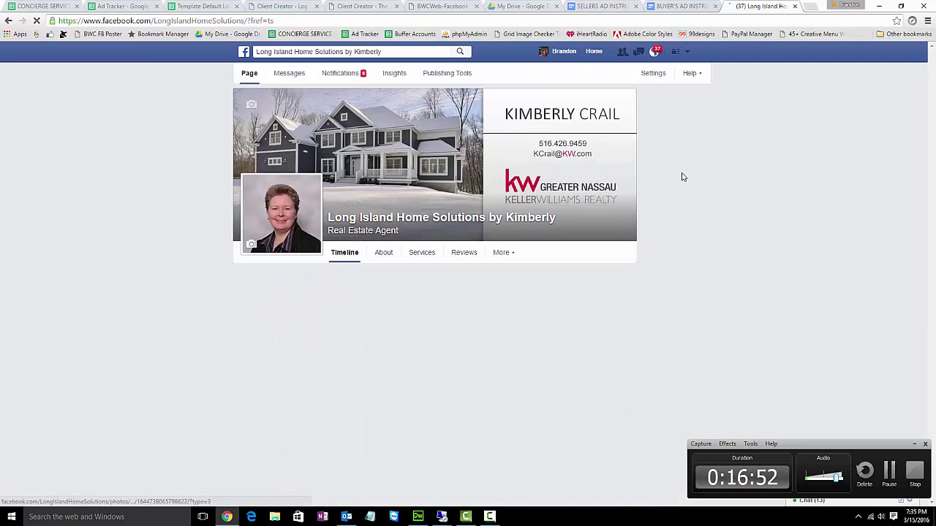
- Find the Floral Park post on the page, open its listing link, then return to the Ad Tracker
scroll(706, 180, "down", 3)
scroll(716, 183, "down", 1)
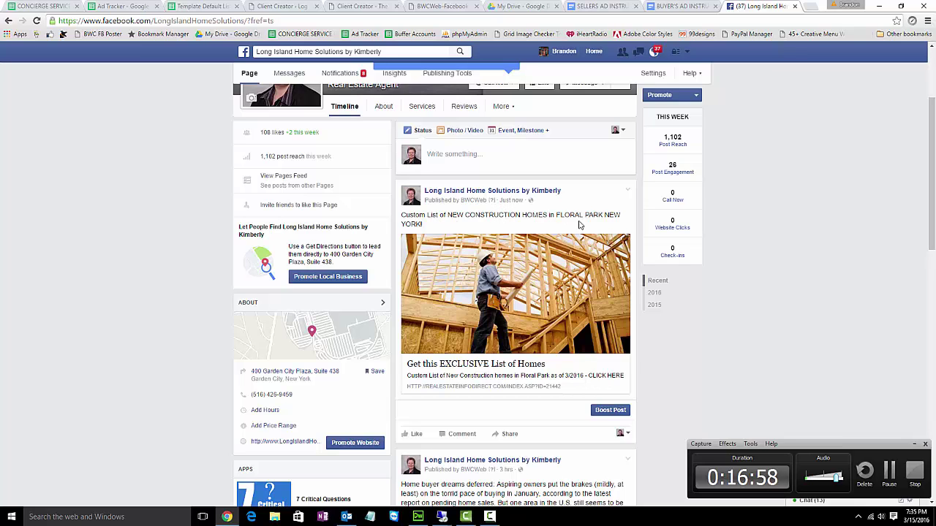
scroll(496, 217, "down", 1)
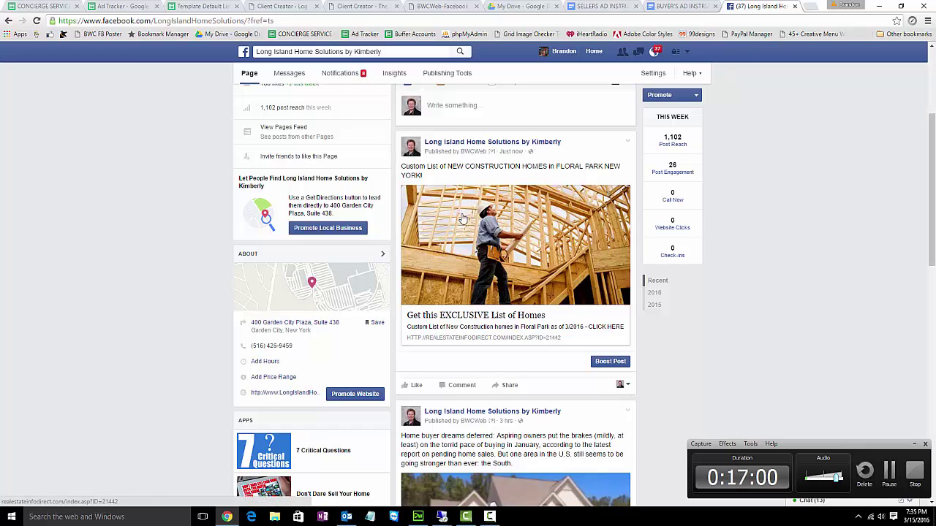
left_click(457, 316)
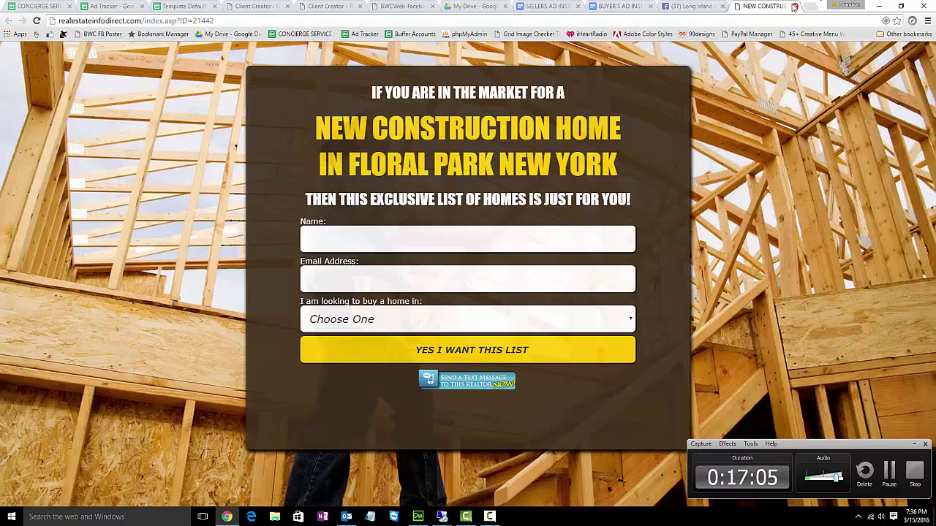
left_click(793, 7)
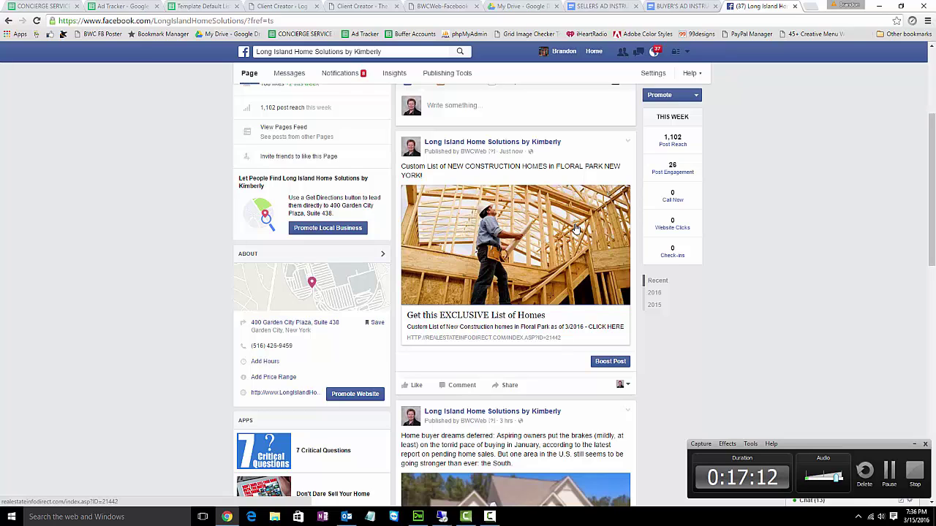
mouse_move(505, 146)
left_click(145, 5)
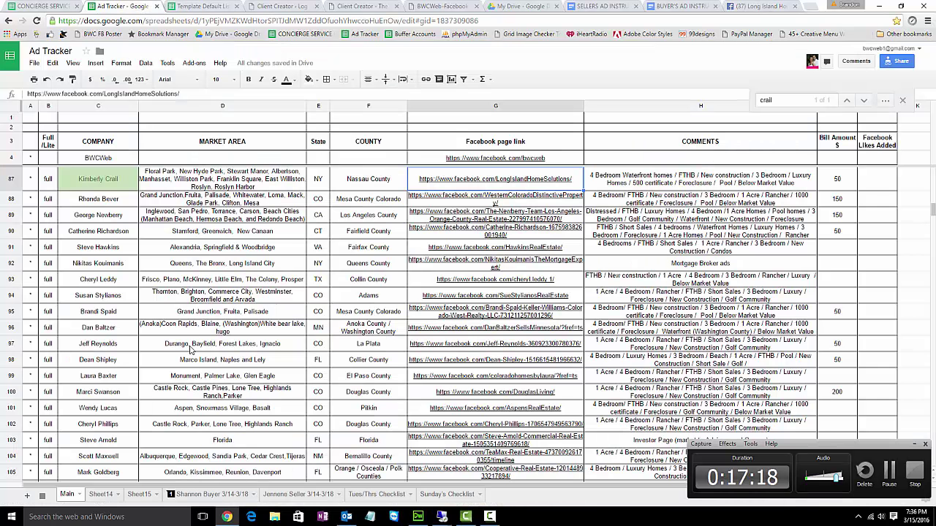
- On the Shannon Buyer 3/14-3/18 sheet, check row 6's $12.50/$50 budgets and row 15's $7.50 weekly
left_click(210, 495)
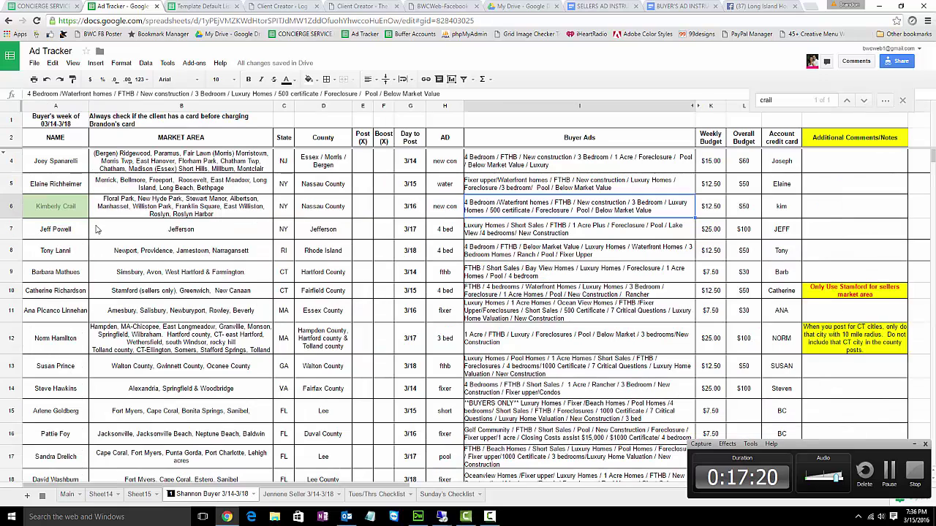
left_click(714, 209)
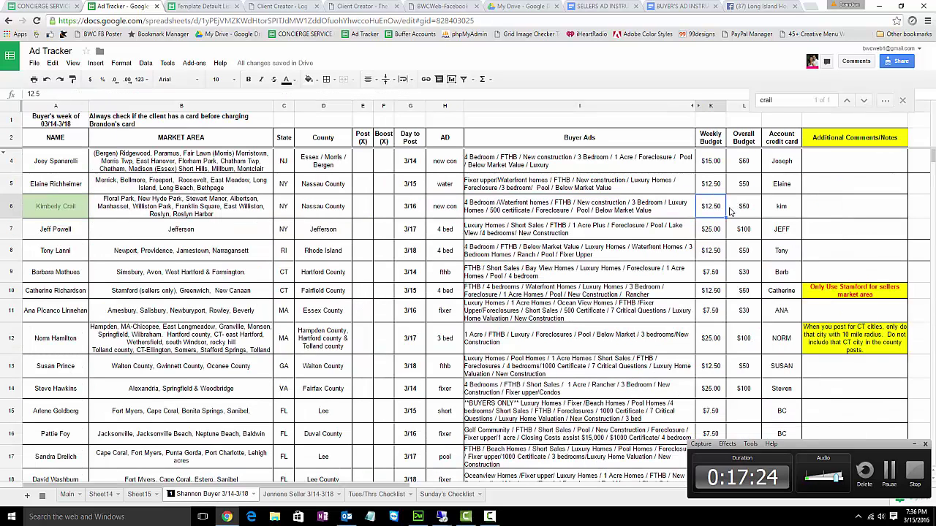
left_click(749, 212)
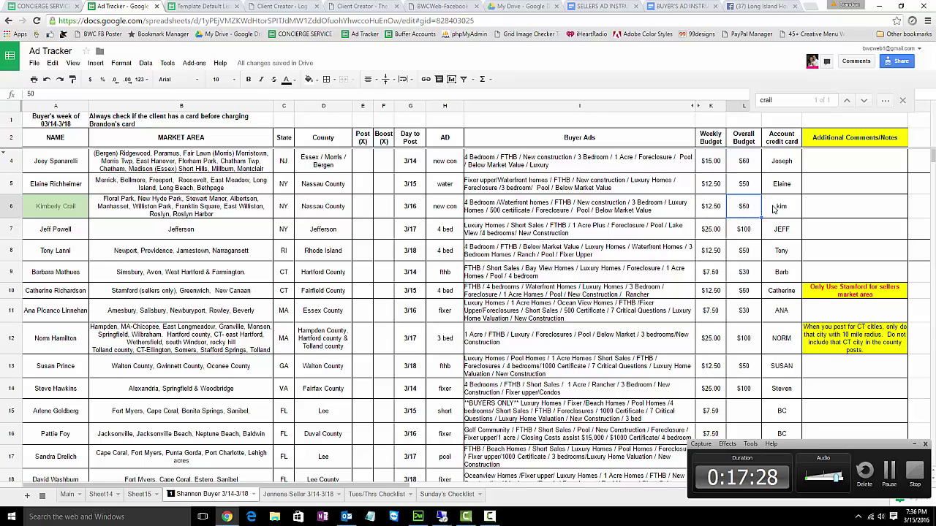
left_click(779, 209)
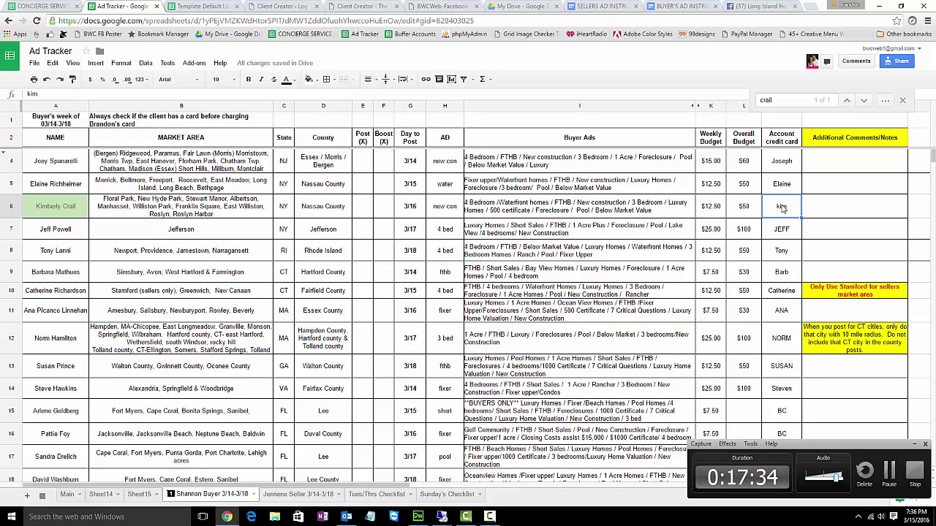
left_click(715, 208)
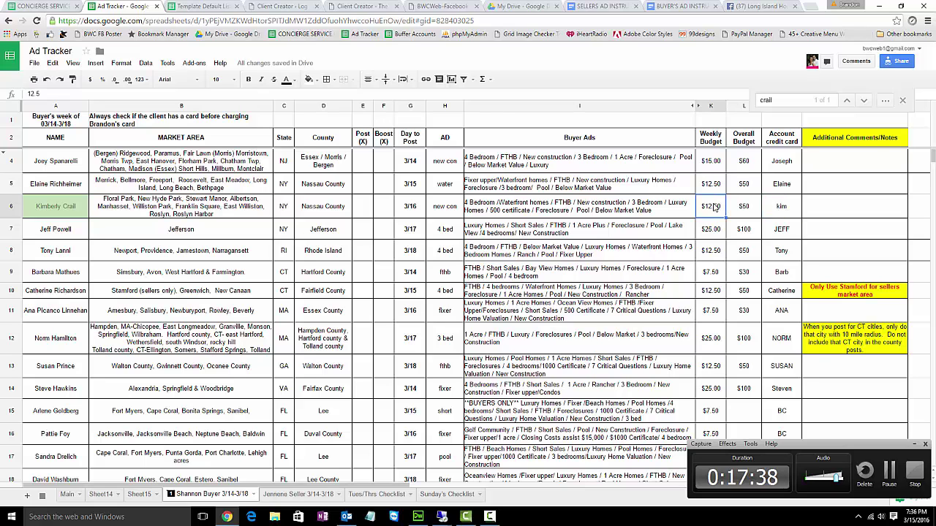
scroll(715, 208, "down", 3)
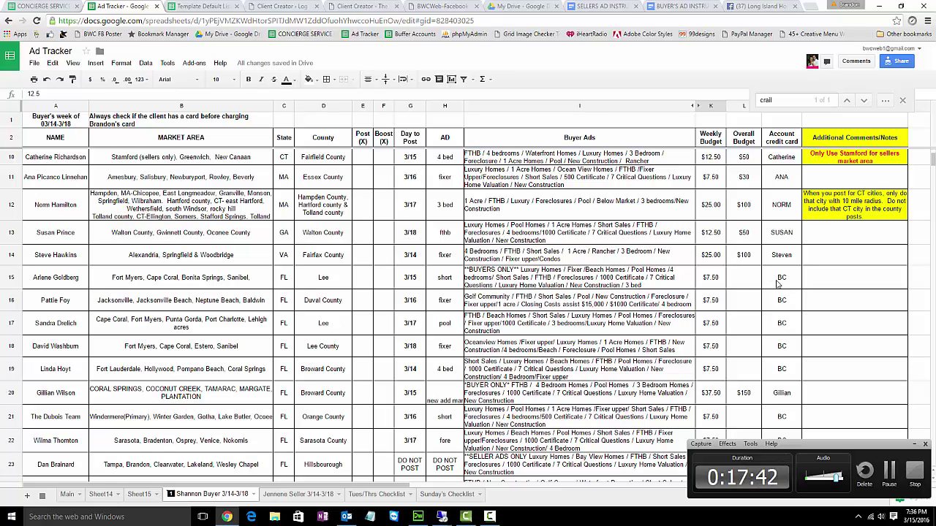
left_click(779, 282)
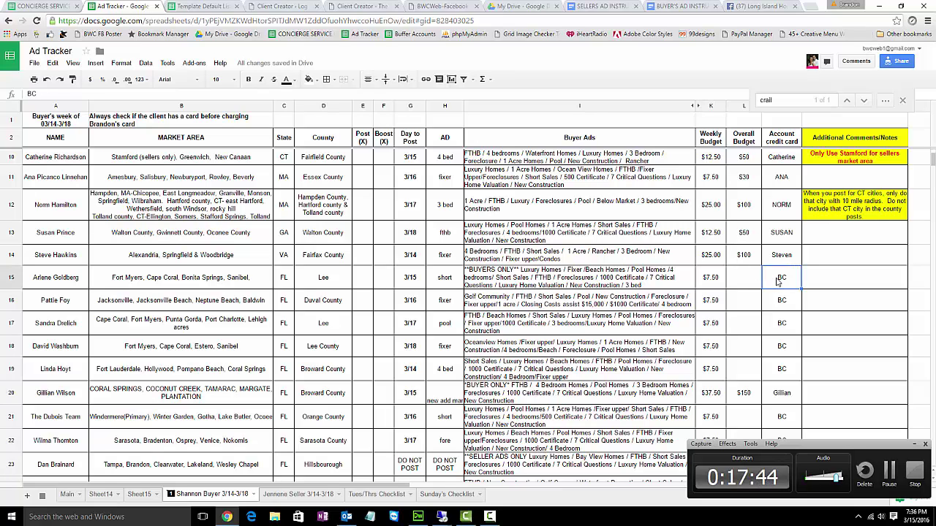
left_click(708, 284)
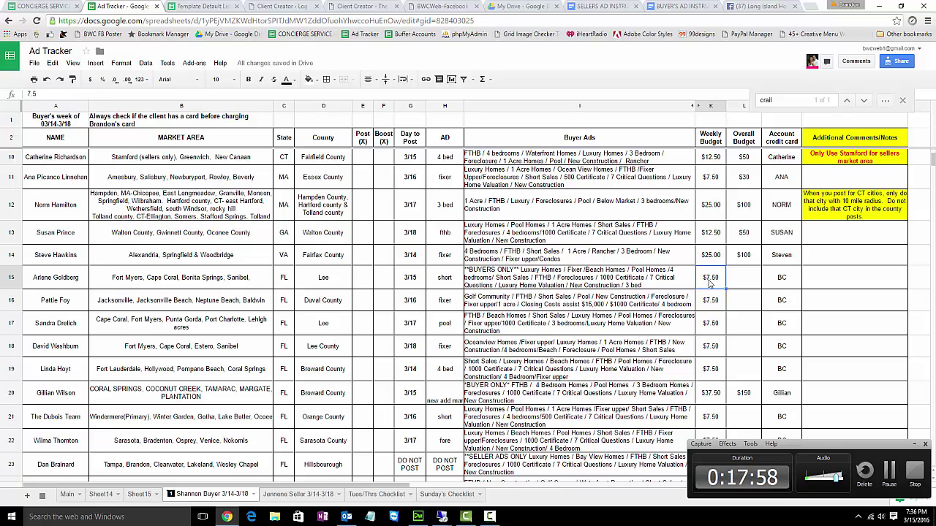
- Recheck row 6's card note and weekly budget, then read row 7's $100 overall and K7 weekly
scroll(717, 282, "up", 2)
scroll(722, 280, "up", 1)
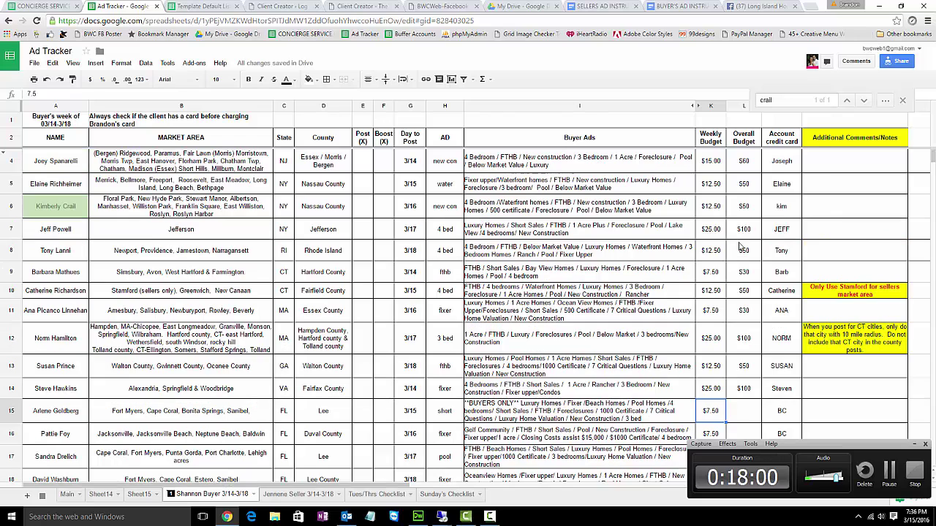
left_click(783, 214)
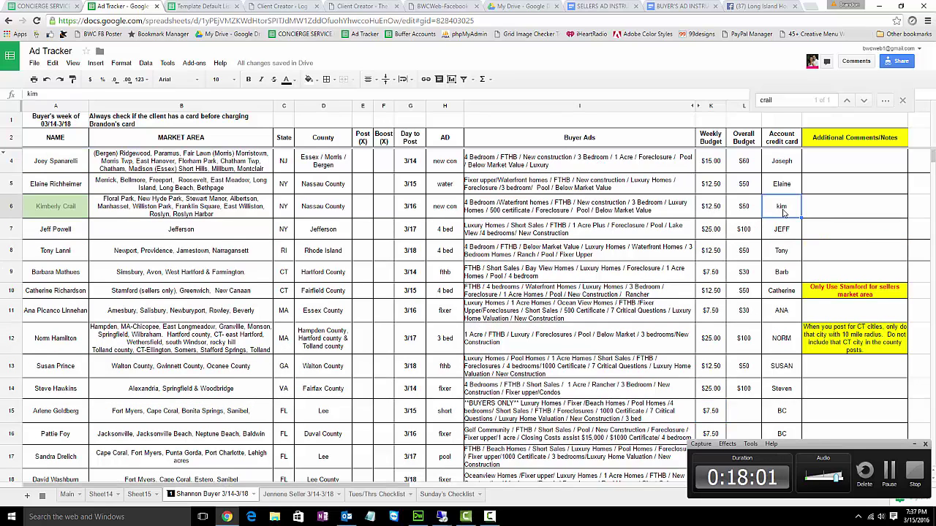
left_click(715, 206)
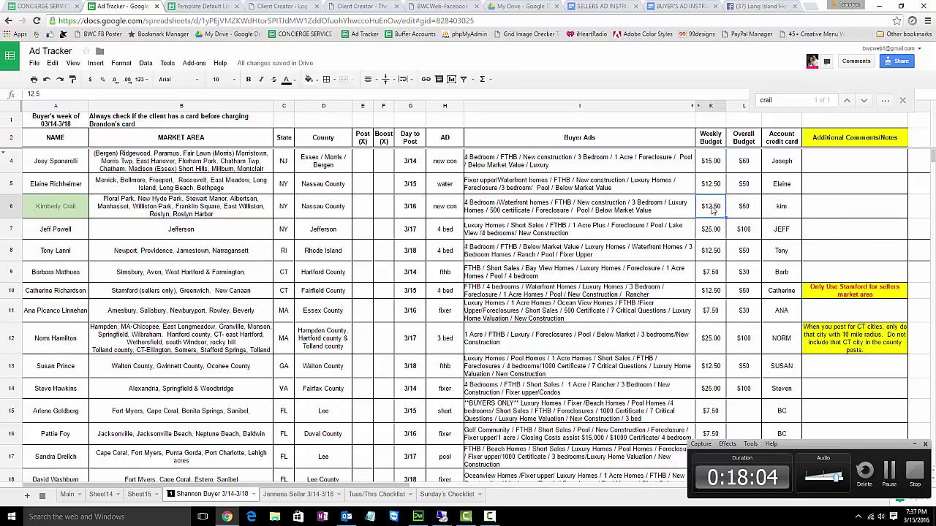
left_click(744, 231)
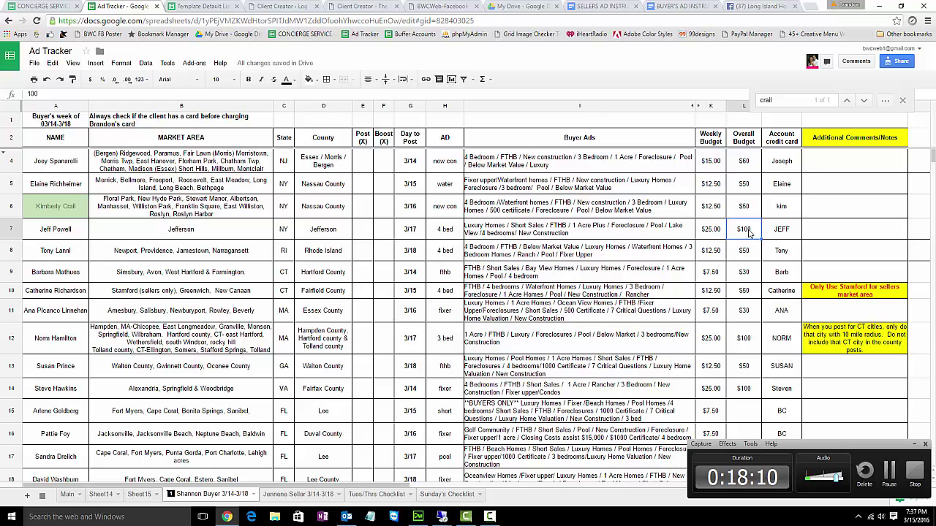
left_click(712, 231)
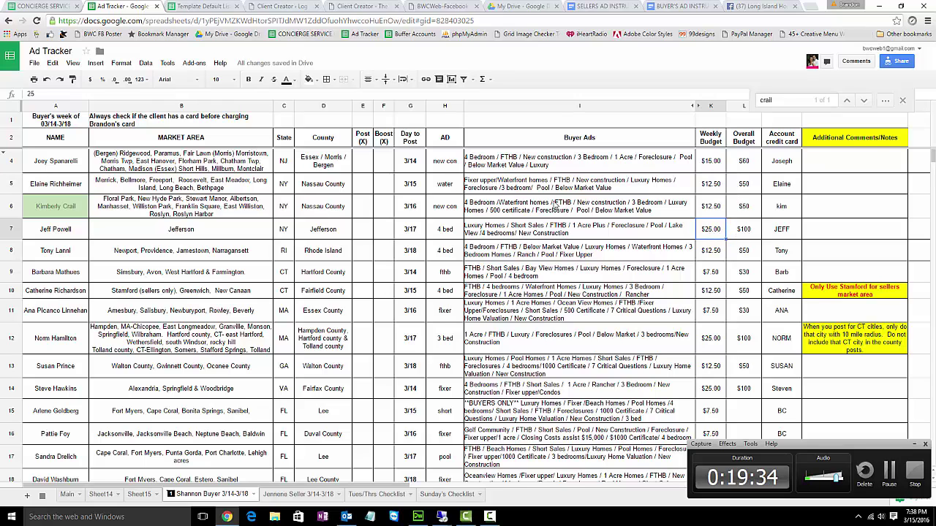
- Read the $50 overall (L6) and $12.50 weekly (K6) budgets, then return to the Facebook tab
left_click(745, 212)
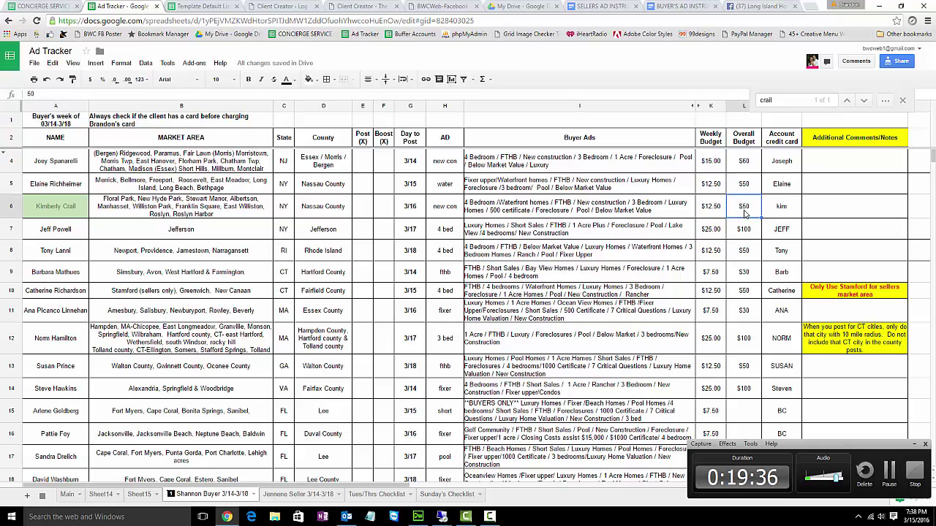
left_click(720, 211)
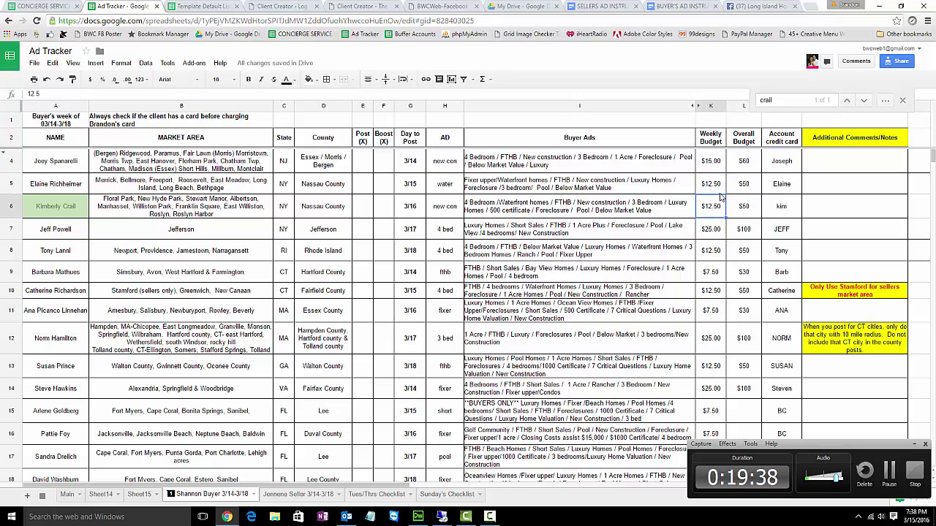
left_click(748, 6)
- Boost the new-construction post to the client's saved audience with a $12.50 budget for 1 day
left_click(610, 362)
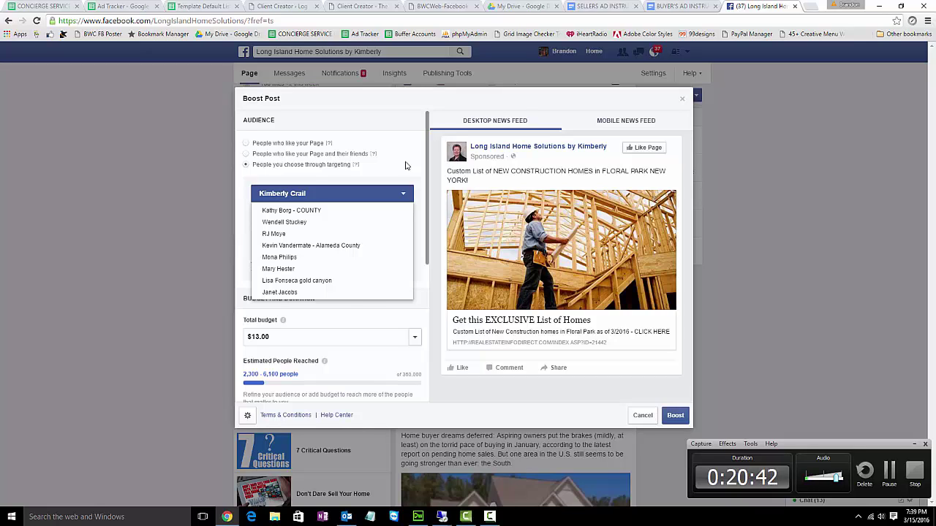
left_click(405, 166)
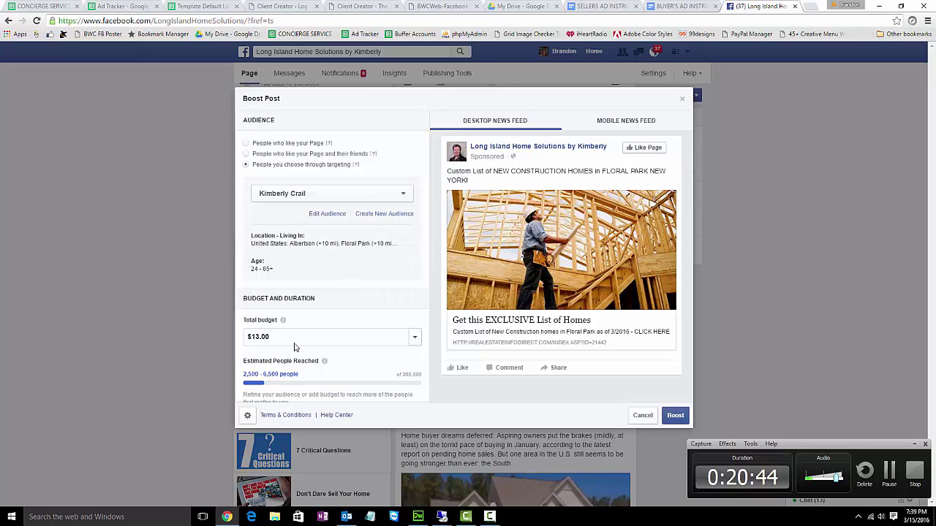
left_click_drag(283, 337, 252, 337)
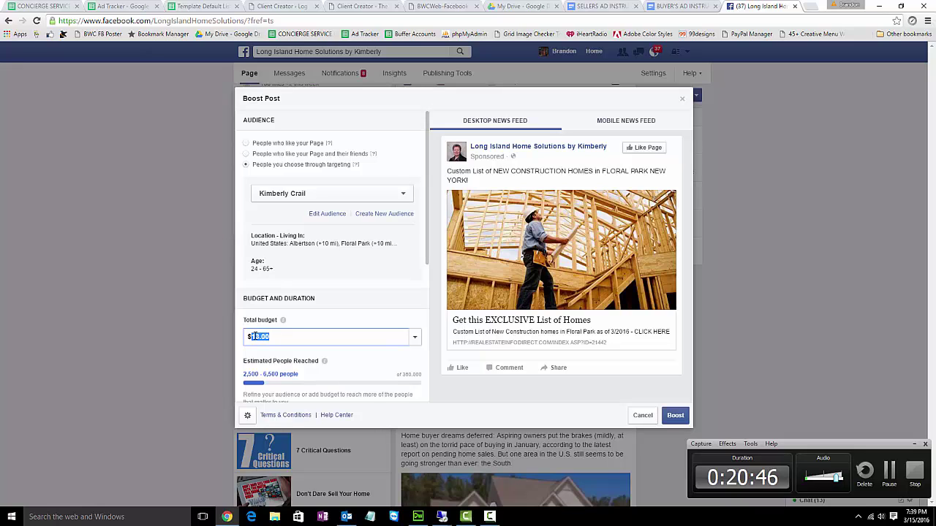
type("12.50")
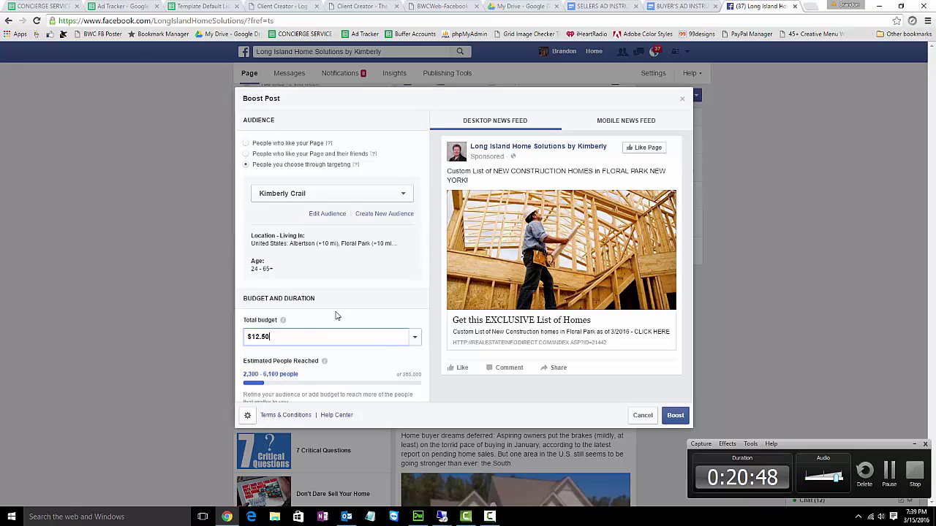
scroll(337, 306, "down", 1)
scroll(337, 306, "down", 1)
left_click(260, 342)
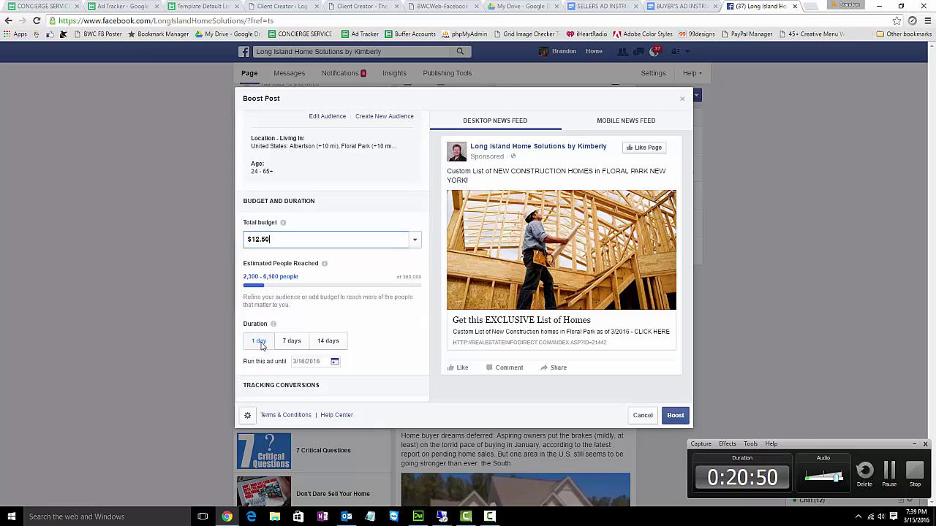
- Check which ad accounts can pay for the boost, leaving the account unchanged
scroll(315, 326, "down", 1)
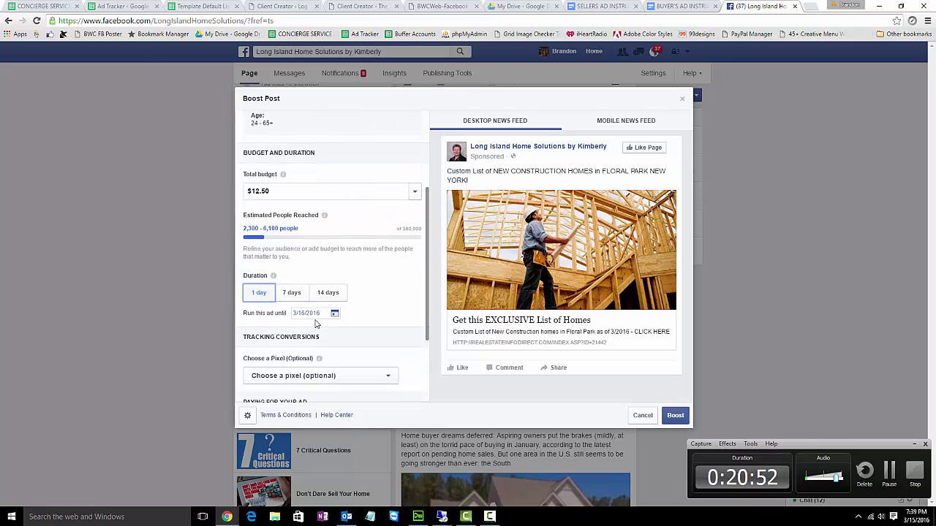
scroll(338, 325, "down", 2)
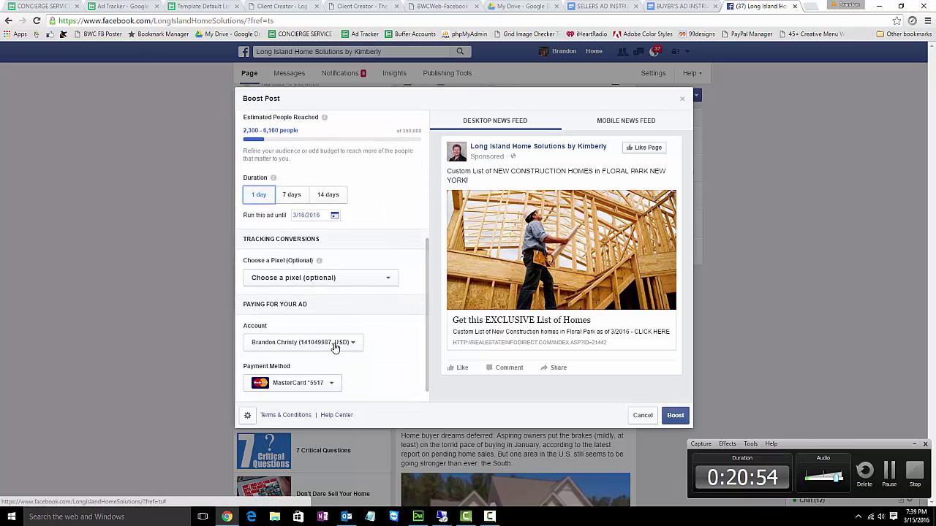
left_click(334, 347)
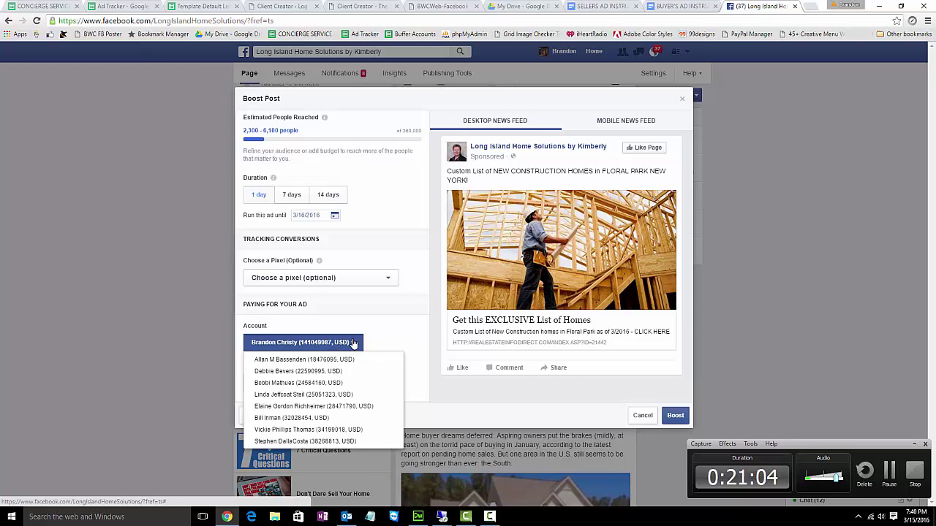
left_click(352, 343)
scroll(345, 324, "up", 2)
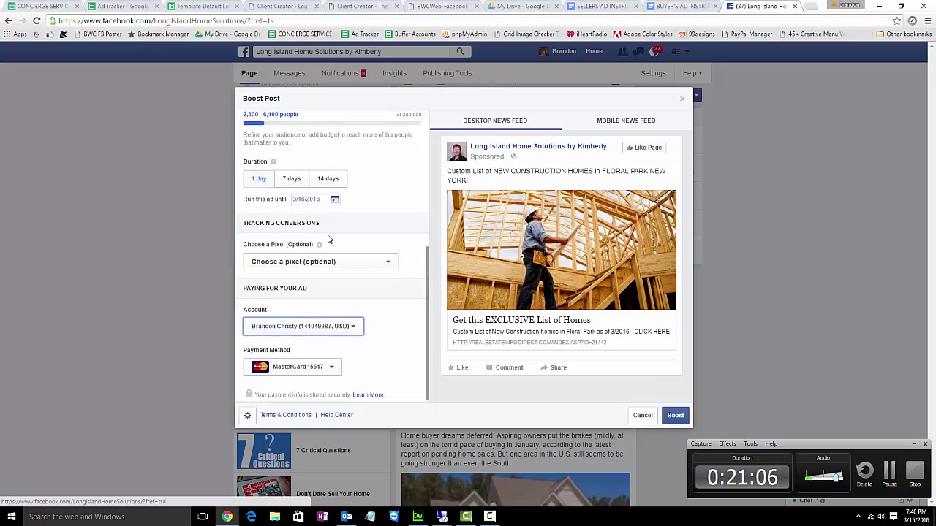
scroll(311, 179, "up", 1)
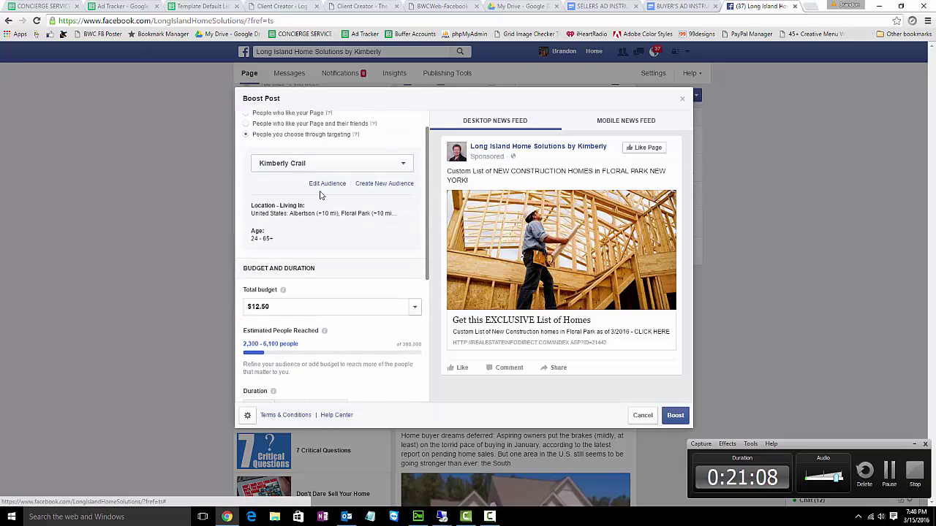
scroll(347, 219, "down", 3)
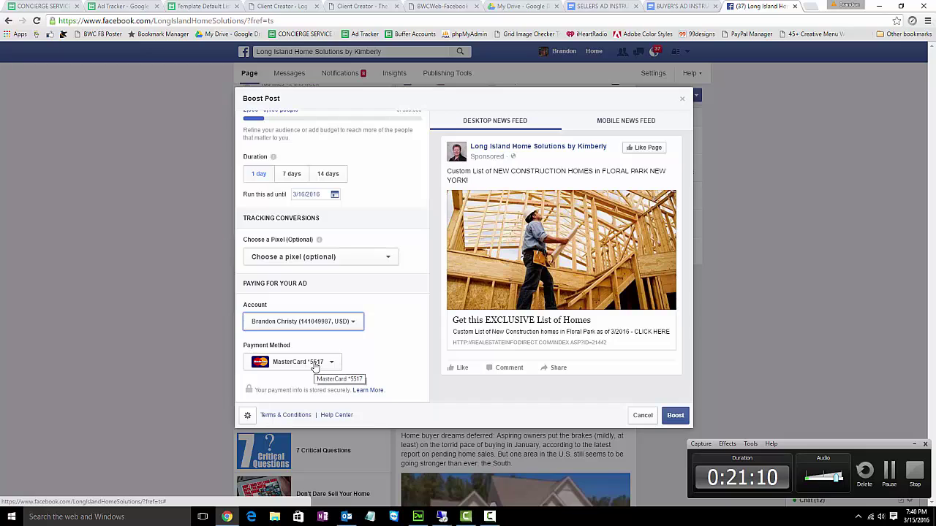
- Reopen the ad account list and jump through it by name, keeping the current account
left_click(890, 473)
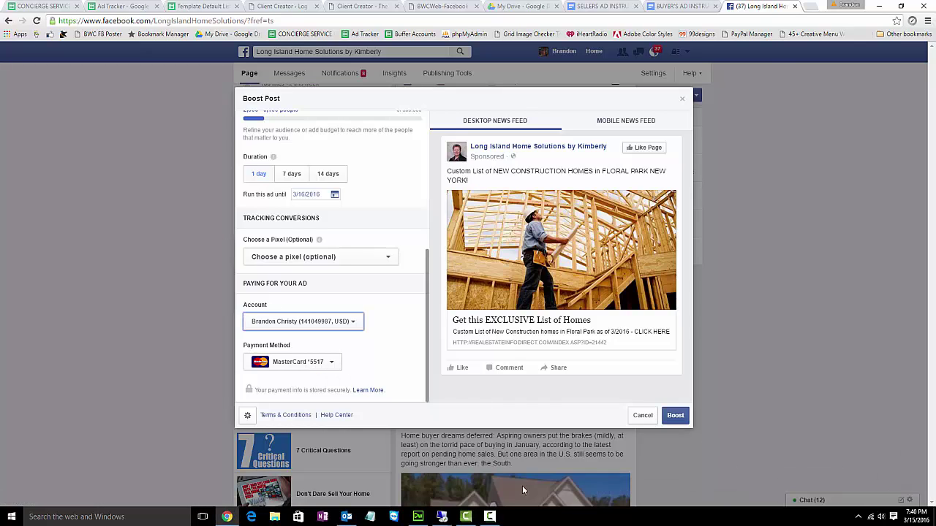
left_click(489, 516)
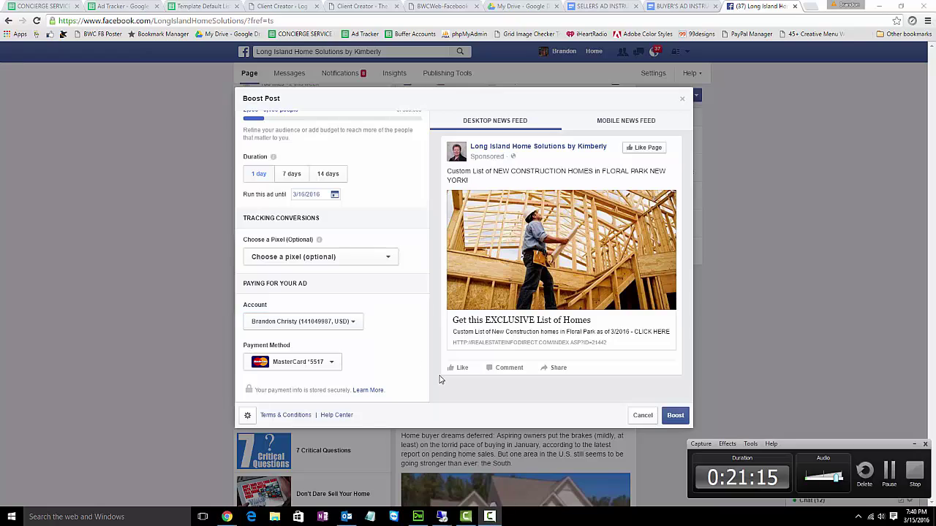
left_click(340, 326)
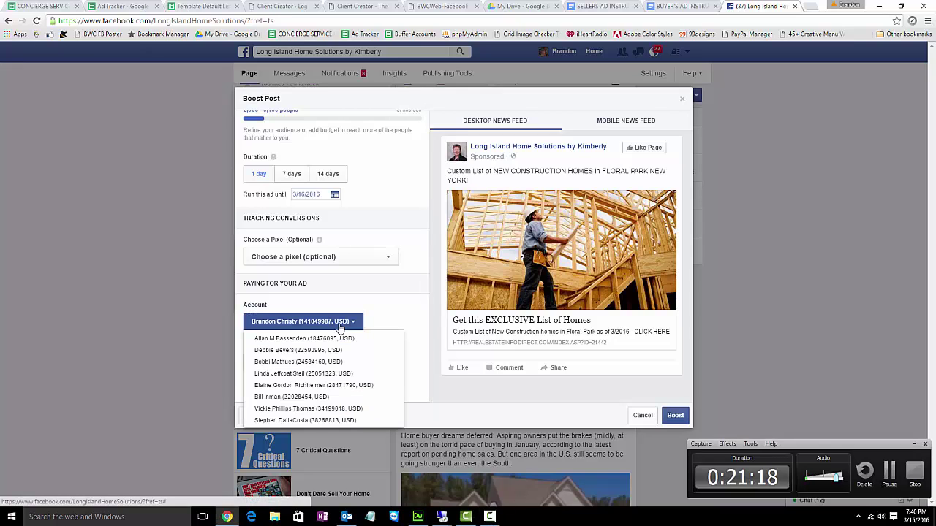
key("l")
key("l")
key("l")
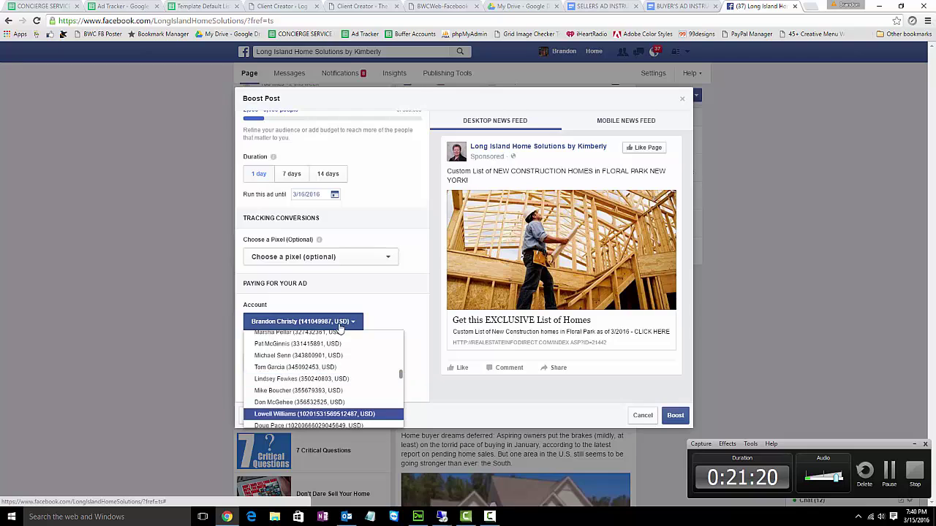
key("k")
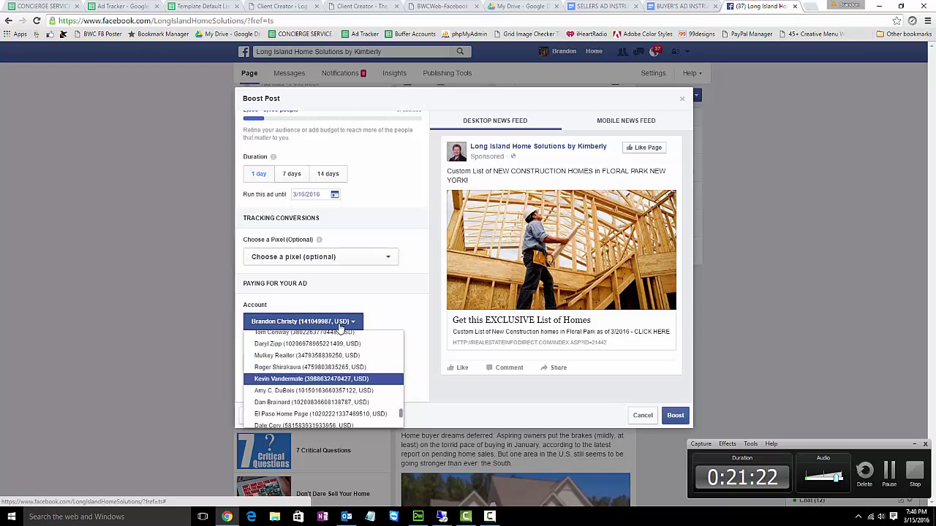
key("k")
key("k")
key("k")
key("k")
key("k")
key("k")
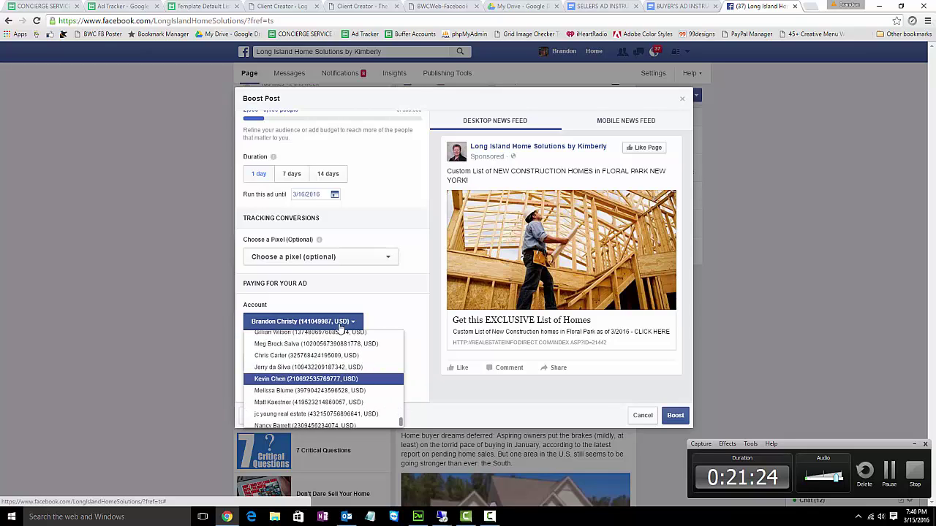
left_click(341, 328)
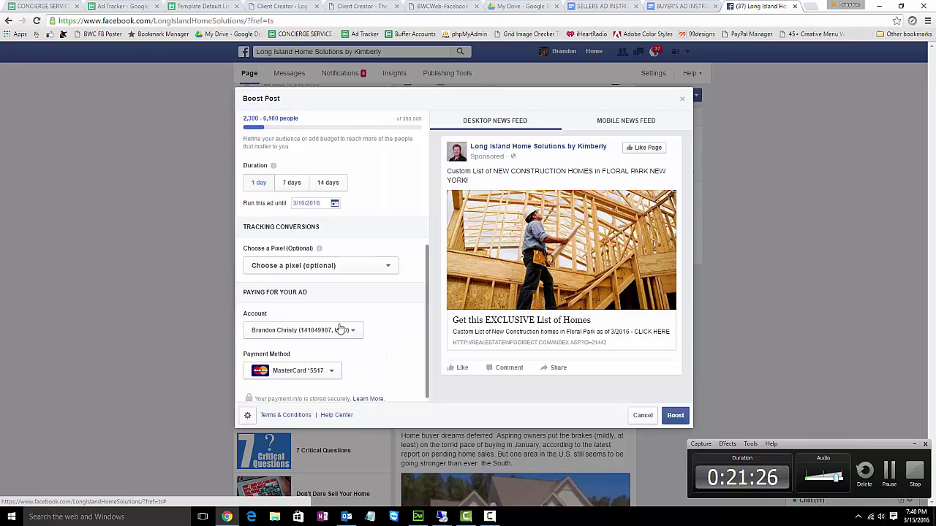
scroll(339, 333, "up", 3)
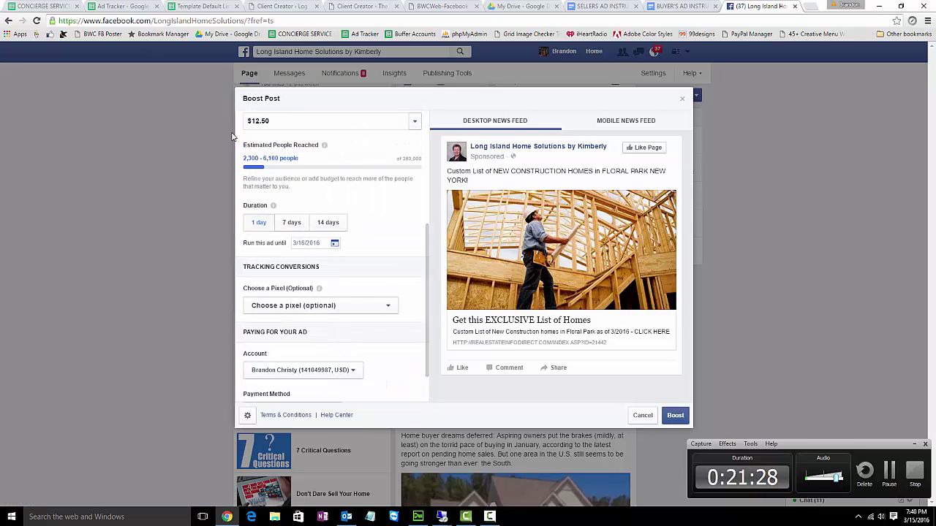
- Bill the boost to the other client's ad account, switching payment to a Visa card
mouse_move(318, 288)
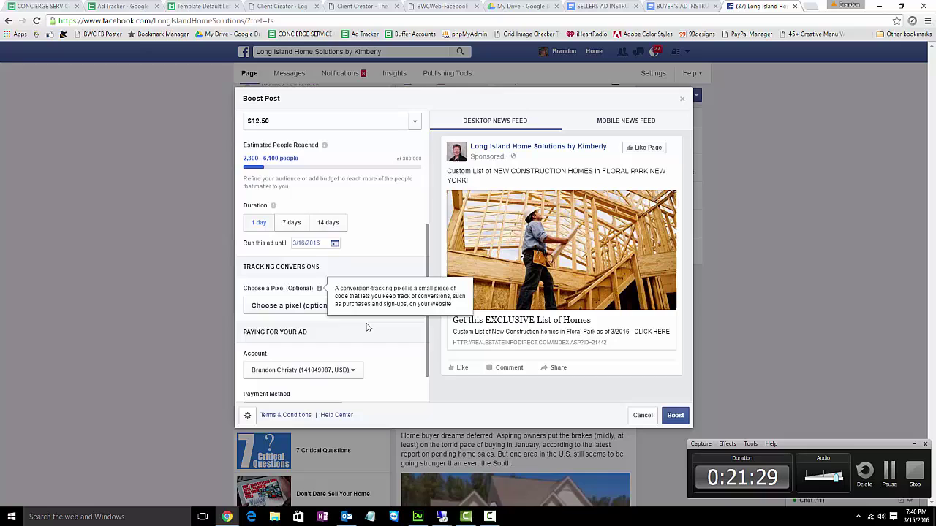
left_click(357, 371)
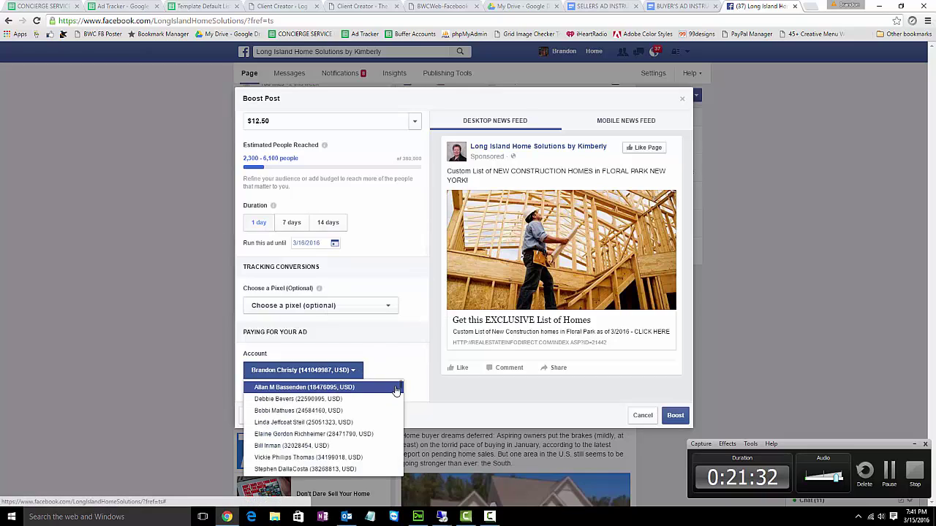
left_click_drag(401, 390, 399, 477)
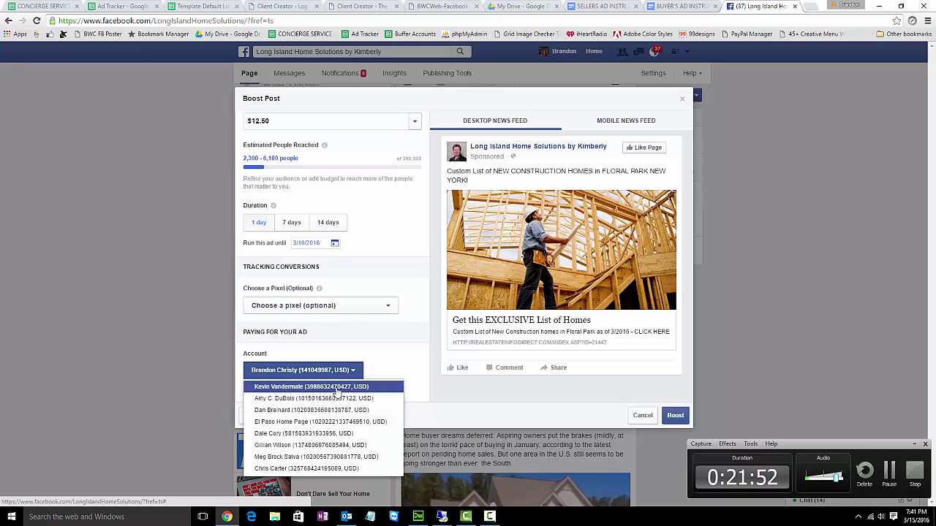
scroll(327, 413, "down", 3)
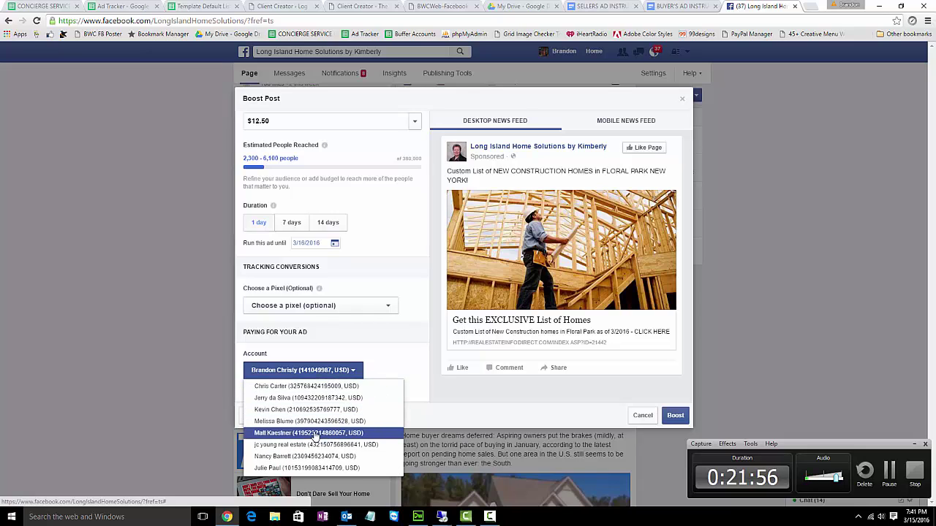
left_click(315, 433)
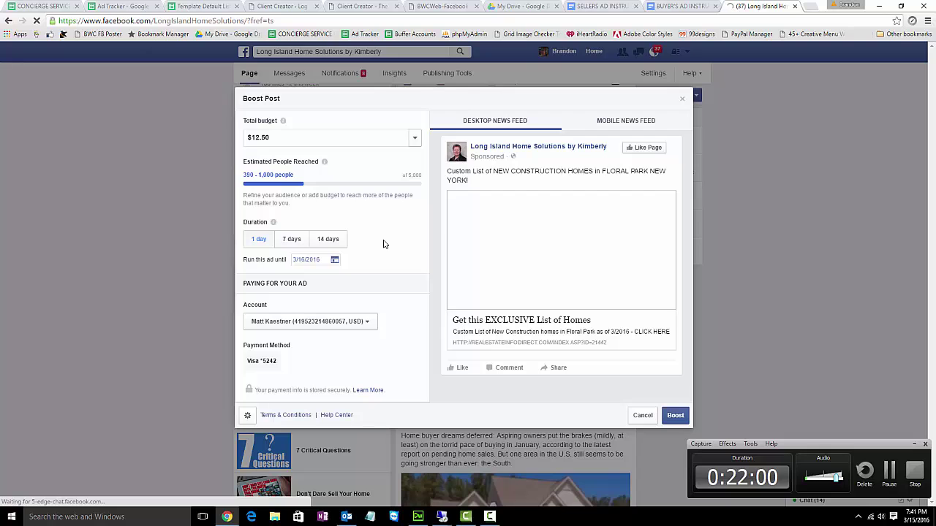
- Open the Default Audience dropdown, keep Default Audience, then reopen the saved audiences list
scroll(383, 243, "up", 2)
scroll(384, 244, "up", 2)
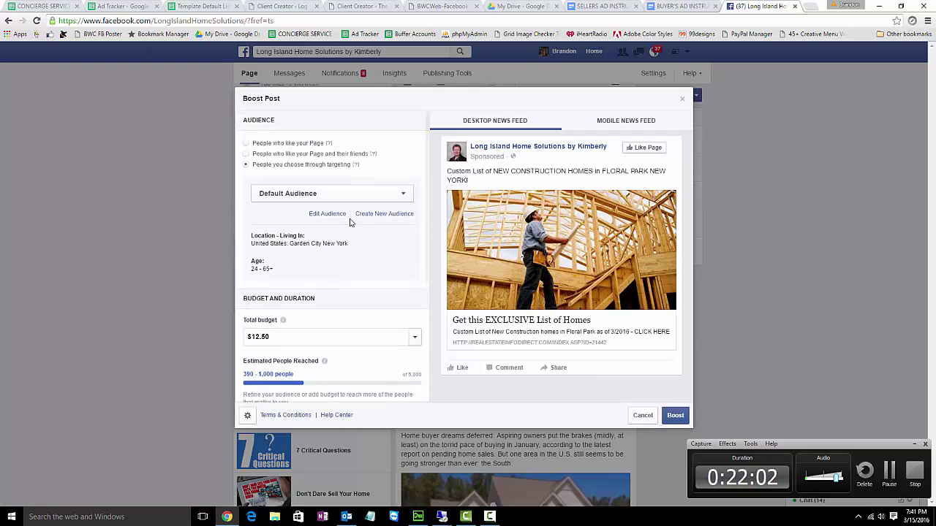
scroll(381, 299, "down", 4)
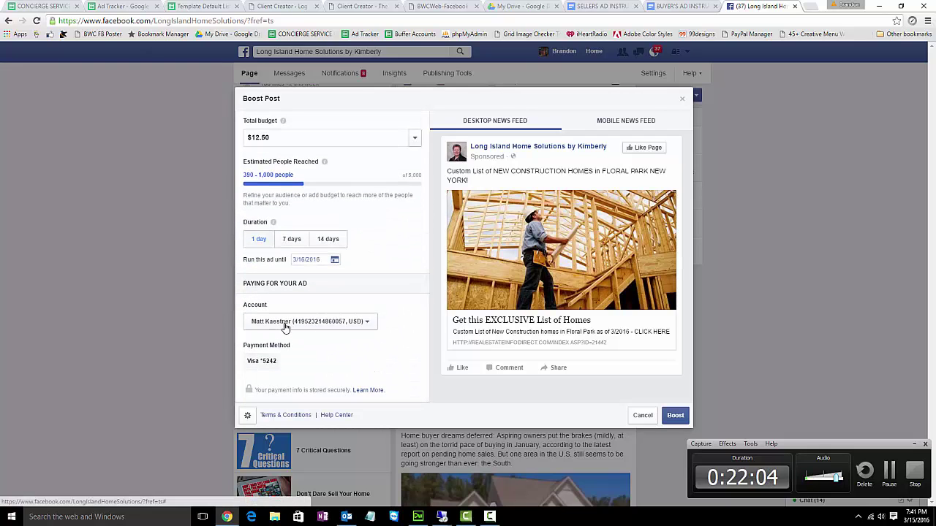
scroll(289, 327, "up", 5)
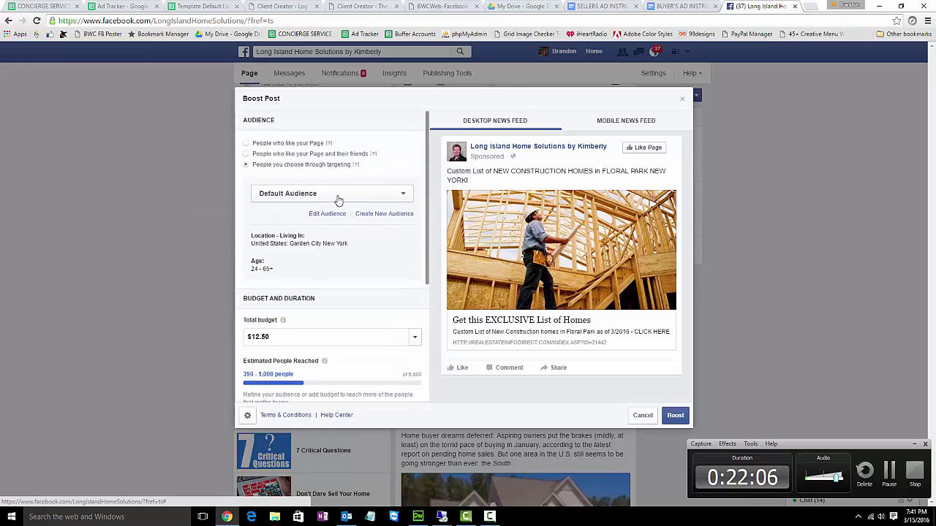
left_click(337, 196)
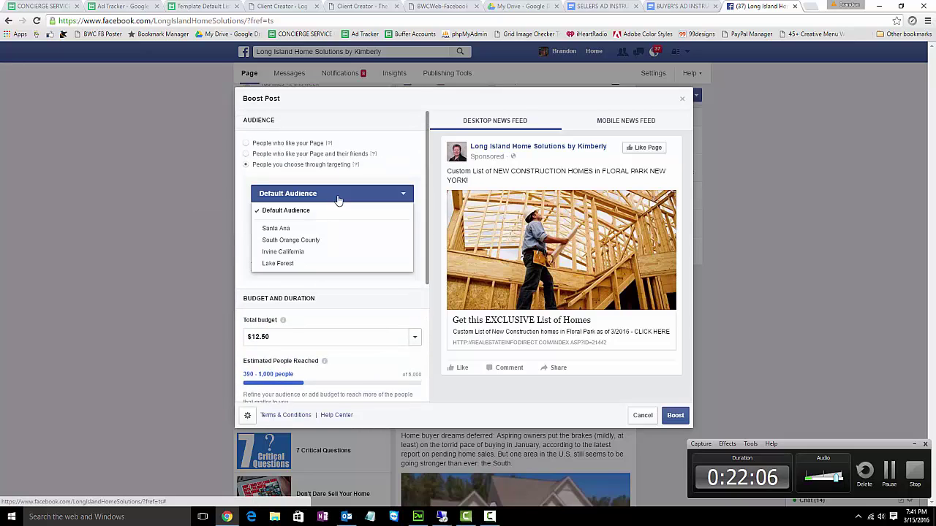
left_click(270, 212)
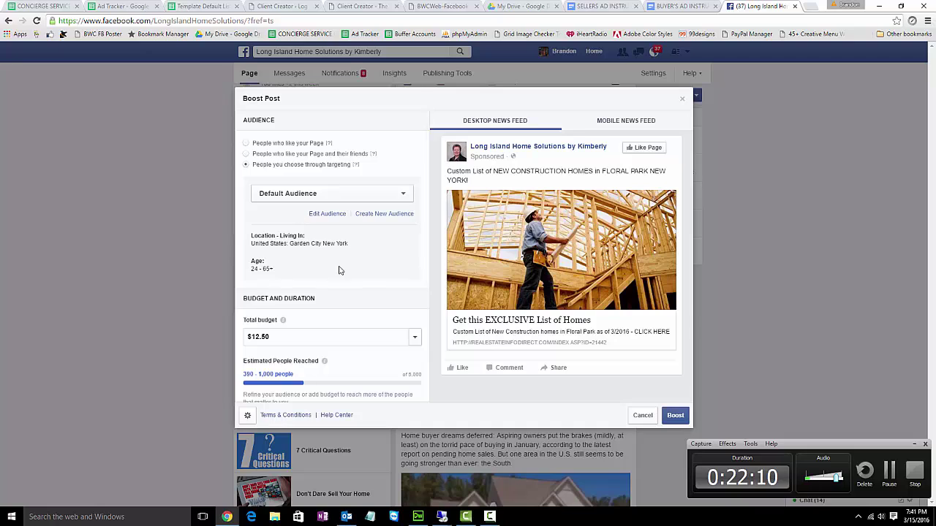
scroll(329, 285, "down", 4)
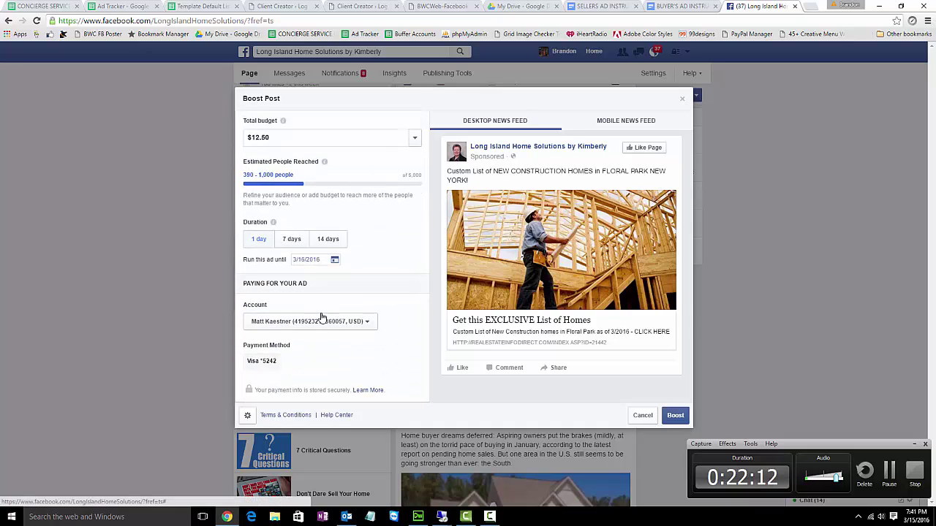
scroll(315, 329, "up", 5)
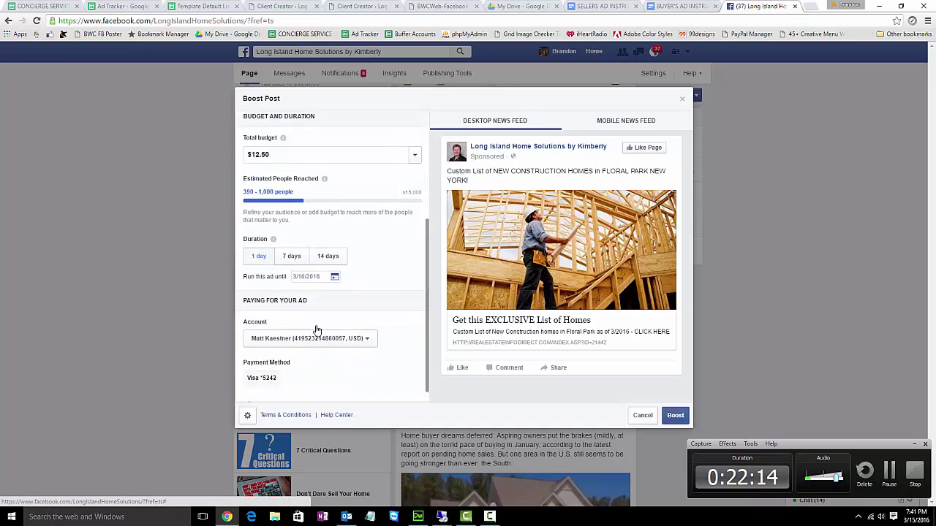
scroll(307, 241, "down", 2)
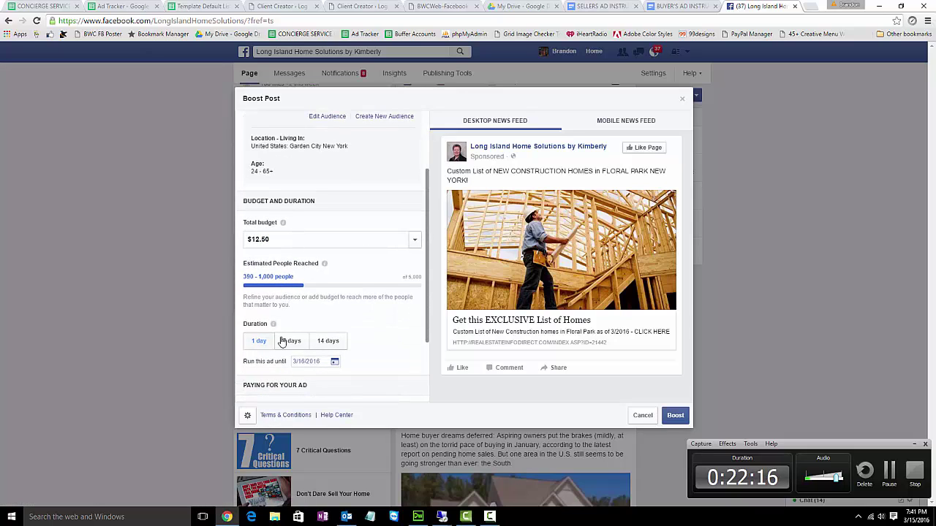
scroll(322, 345, "down", 1)
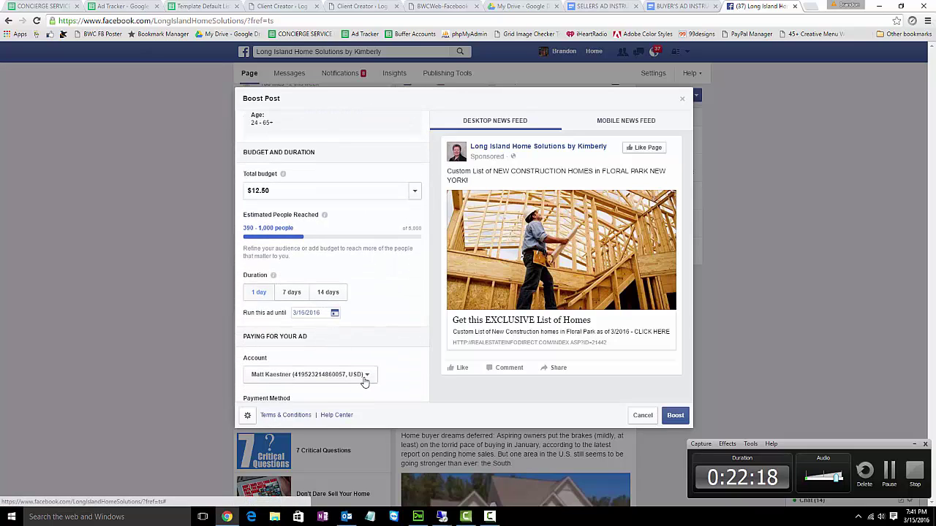
scroll(365, 382, "up", 3)
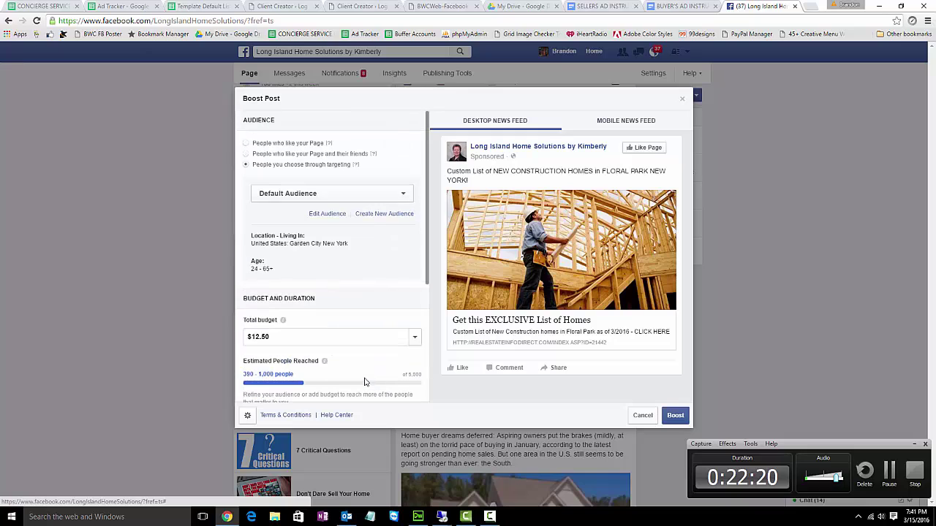
left_click(359, 195)
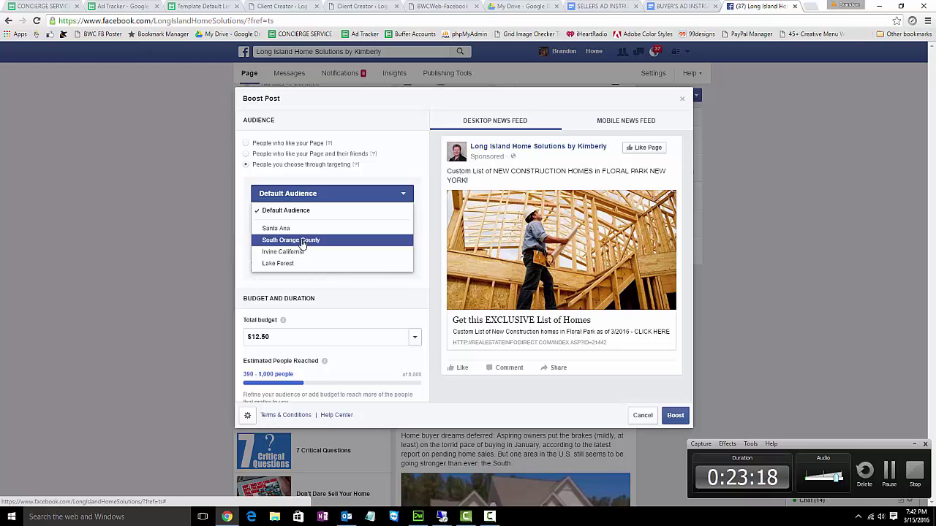
- Target the South Orange County audience and select the 12.50 total budget amount
left_click(303, 242)
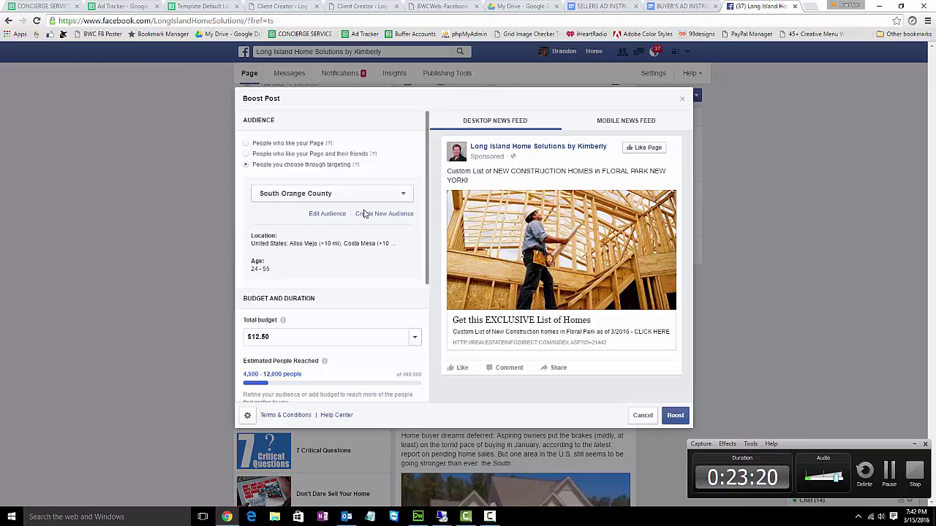
scroll(351, 257, "down", 1)
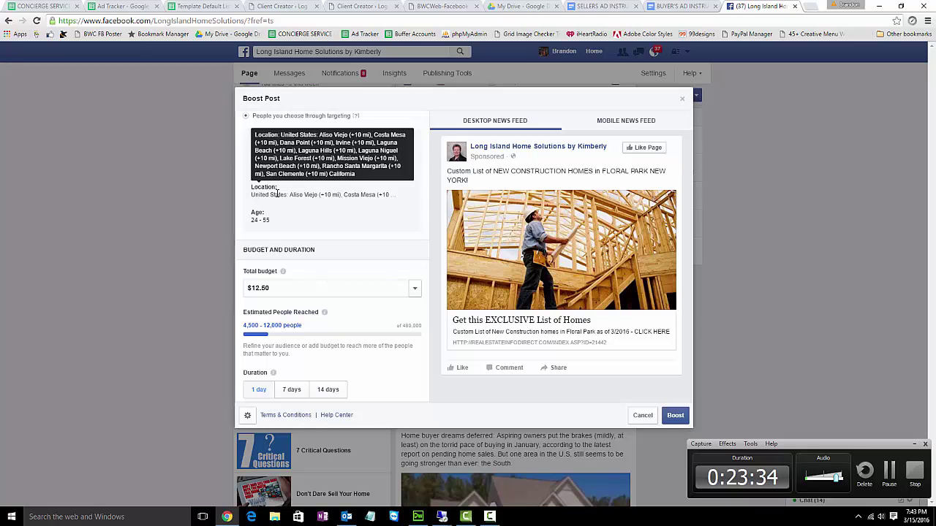
left_click(278, 289)
double_click(278, 288)
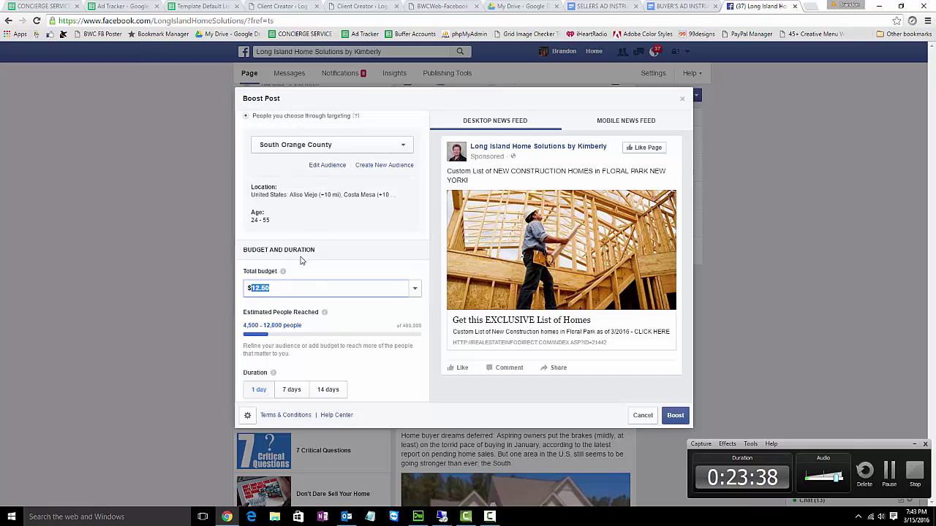
left_click(123, 6)
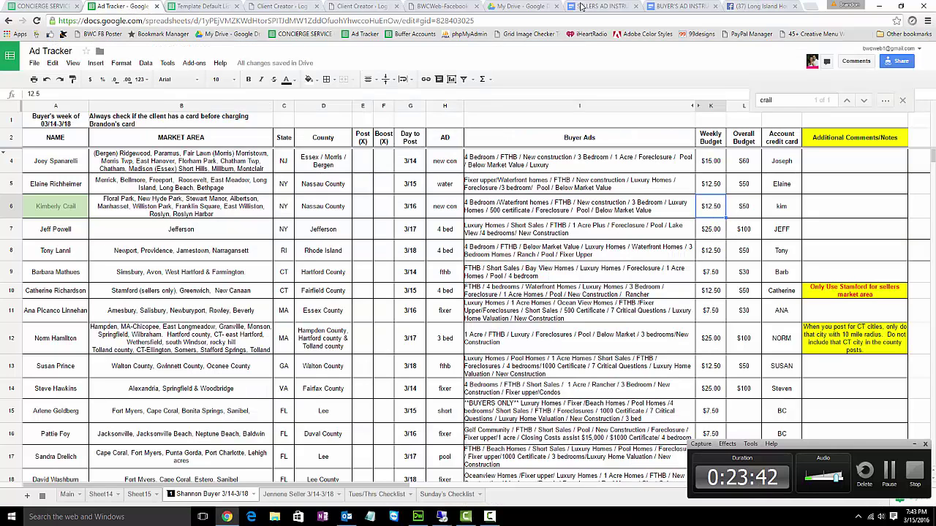
left_click(738, 7)
- Keep the 1-day duration and review the Account and Payment Method sections
scroll(422, 265, "down", 1)
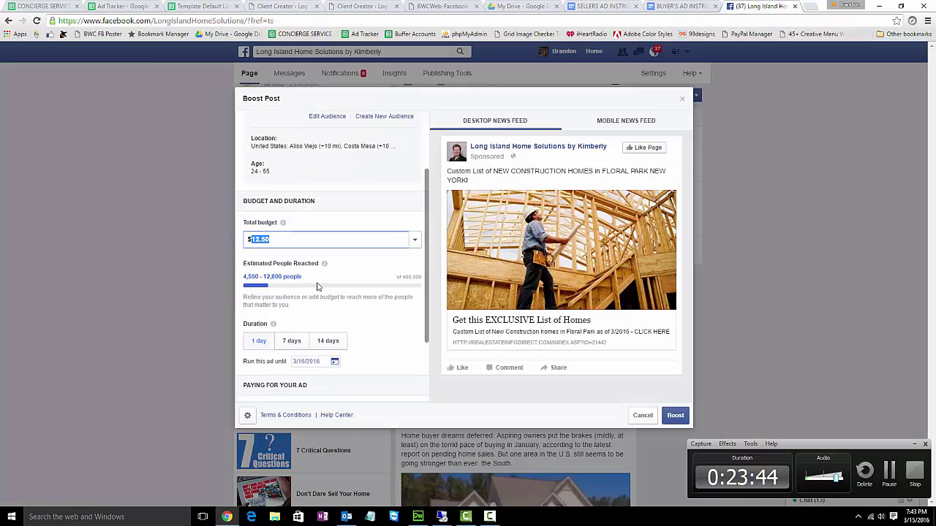
left_click(260, 336)
scroll(393, 280, "down", 2)
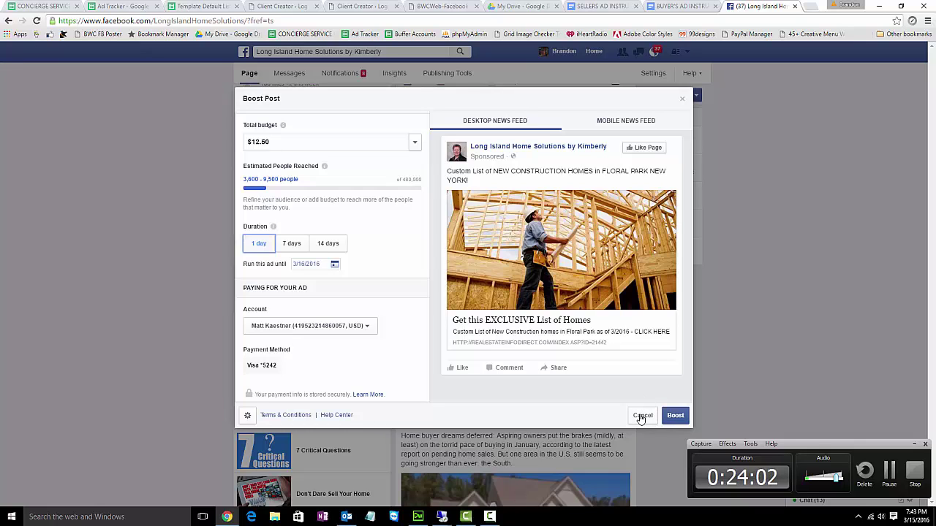
- Cancel the boost and delete the new-construction post from the page
left_click(642, 416)
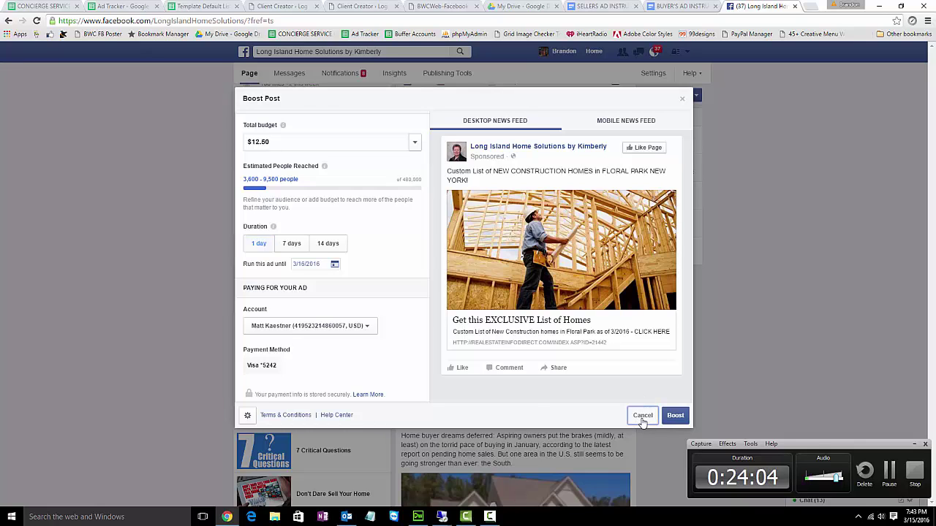
scroll(580, 246, "up", 3)
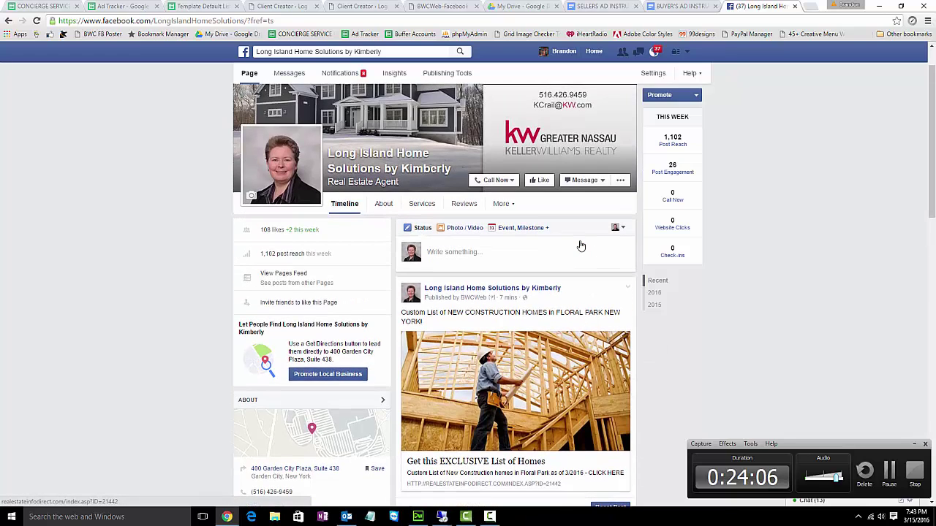
scroll(585, 241, "down", 2)
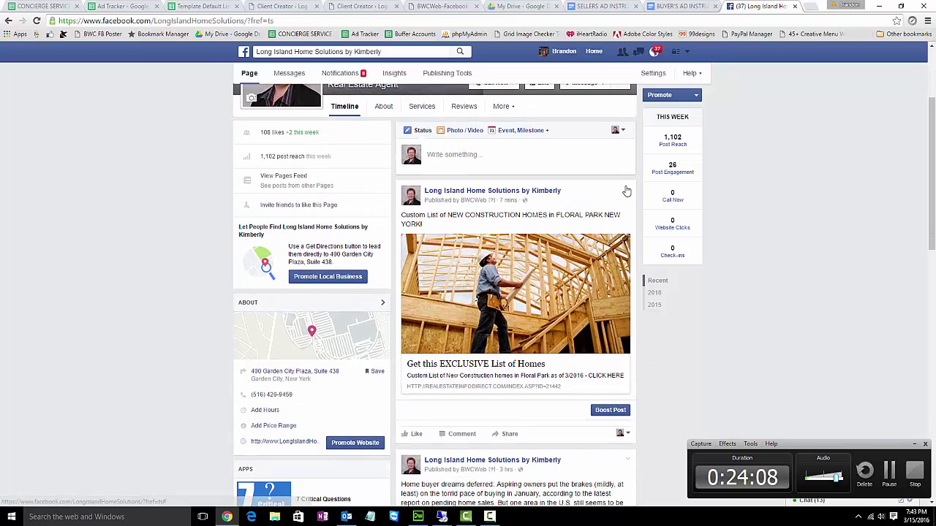
left_click(627, 190)
left_click(578, 279)
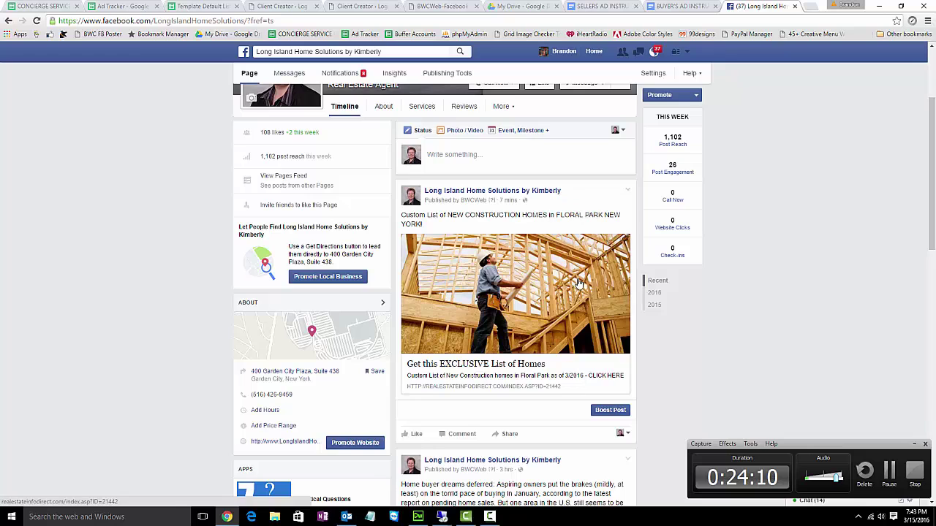
left_click(550, 155)
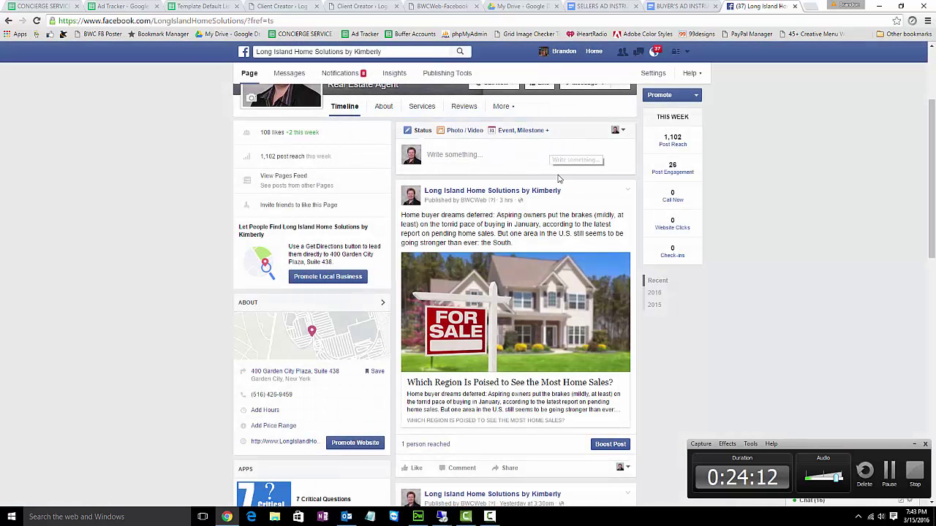
- Search for the agent by name and open their Aspen Snowmass Sotheby's business page timeline
left_click(407, 52)
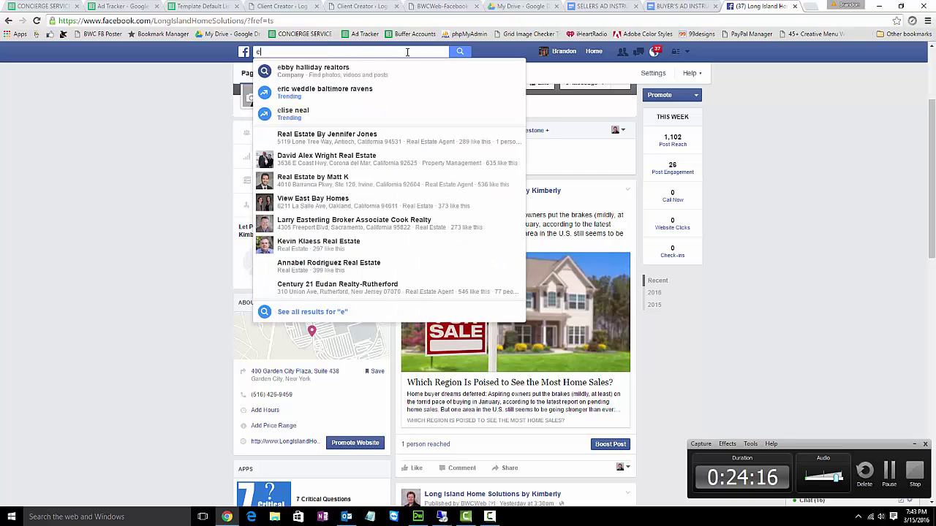
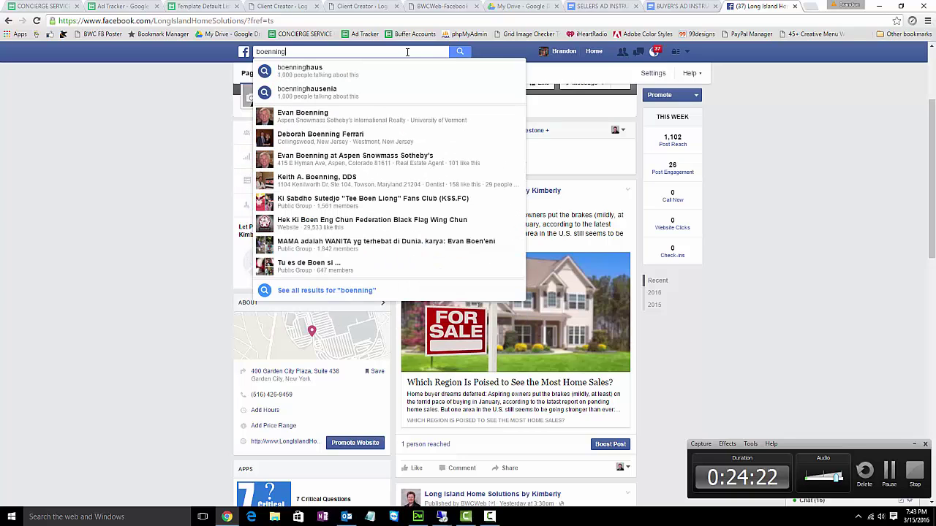
left_click(425, 122)
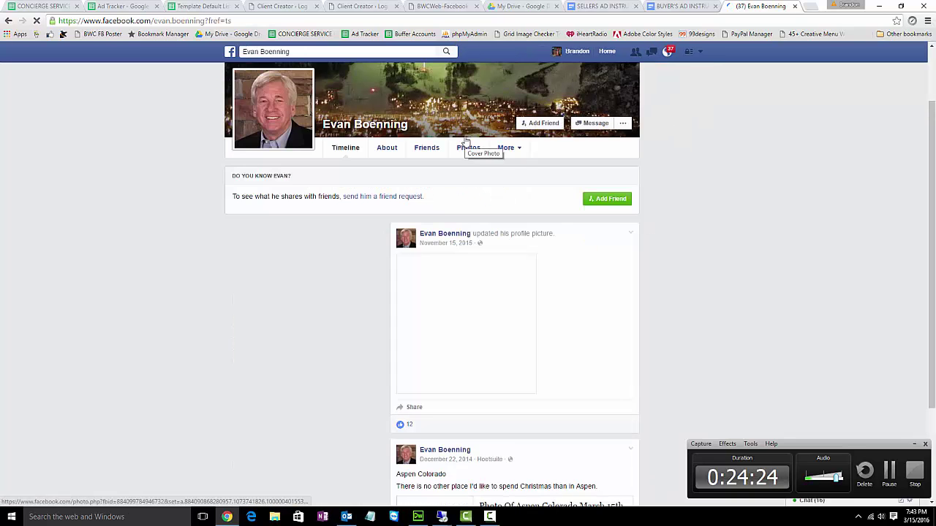
scroll(577, 209, "down", 3)
scroll(577, 212, "up", 3)
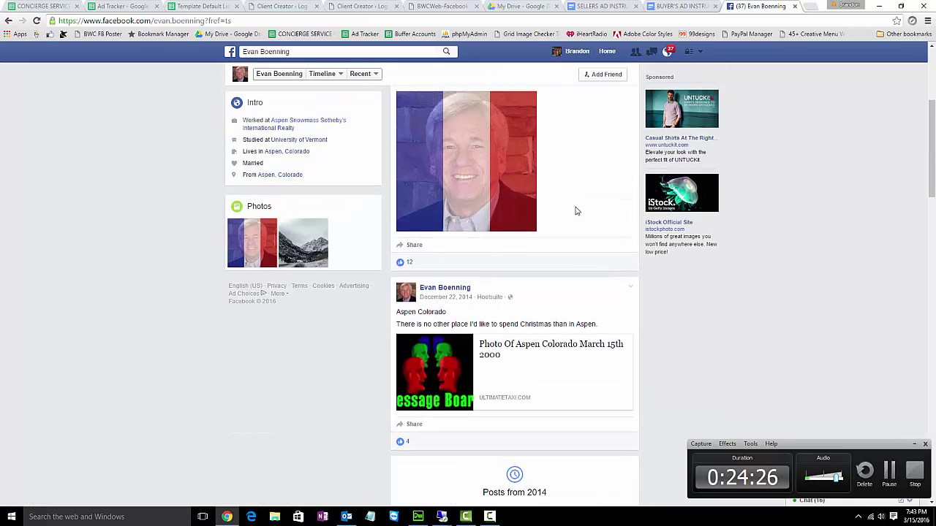
scroll(364, 144, "up", 1)
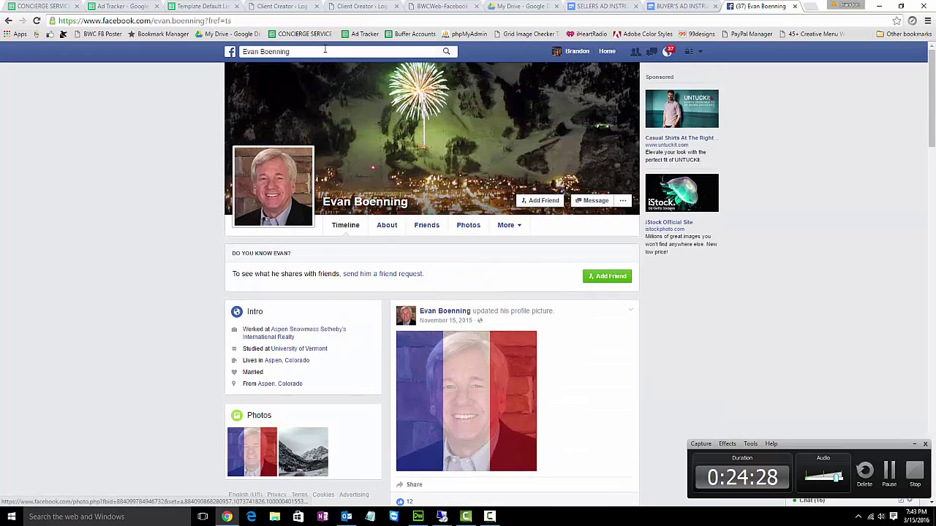
left_click(319, 49)
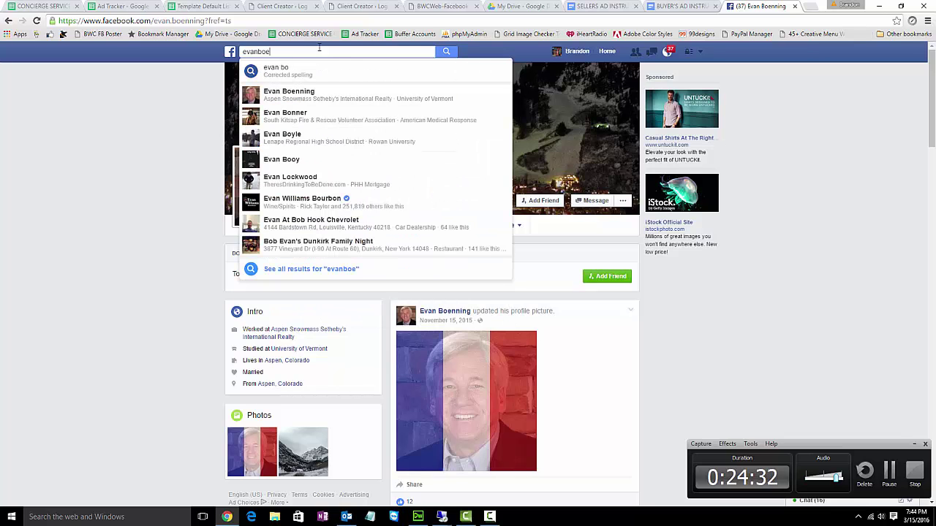
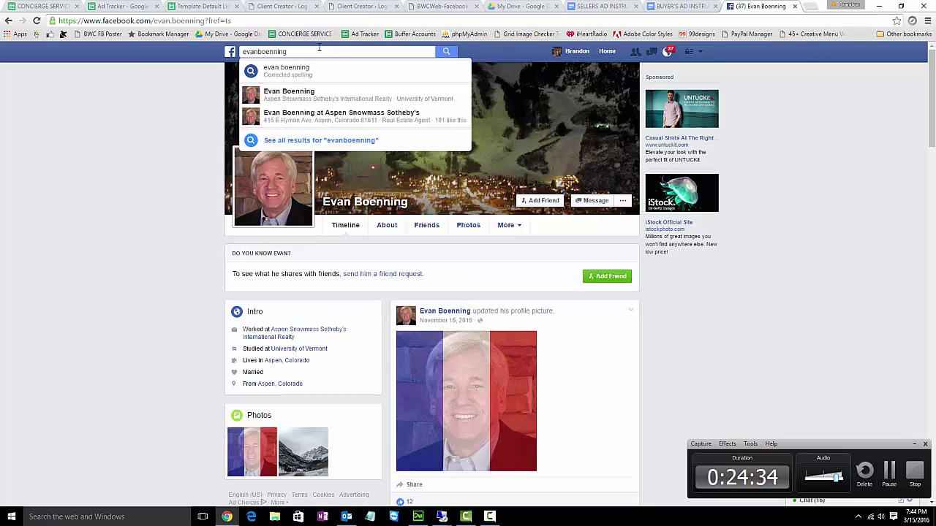
left_click(363, 117)
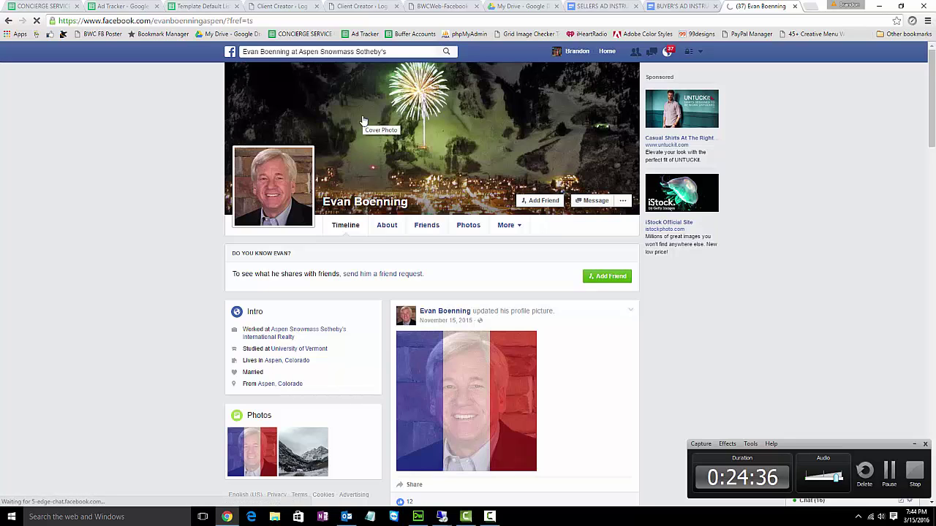
scroll(756, 268, "down", 1)
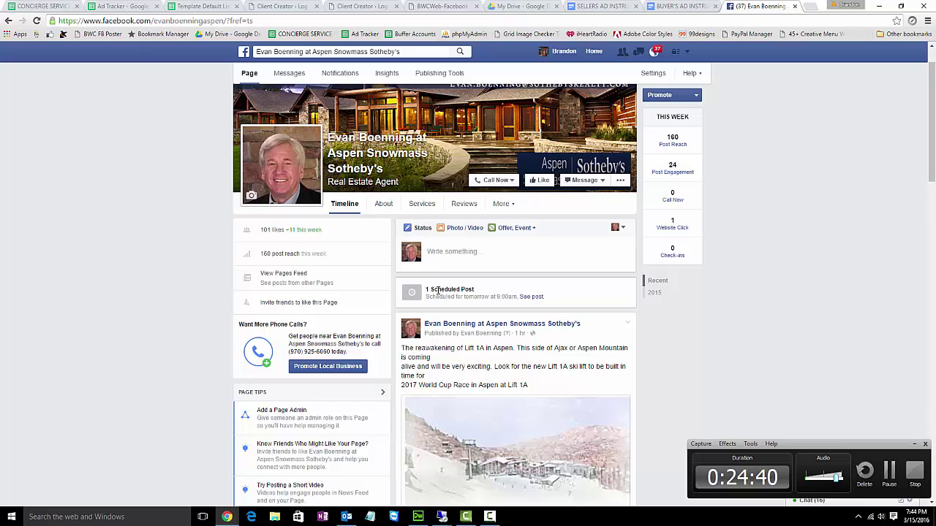
- Open the scheduled home-valuation post and start a boost, glancing at the audience list
left_click(525, 299)
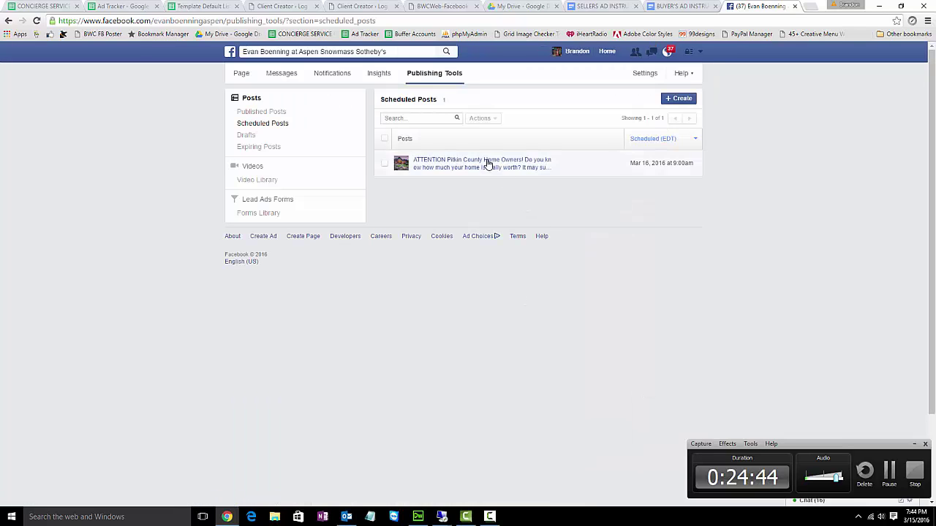
left_click(488, 162)
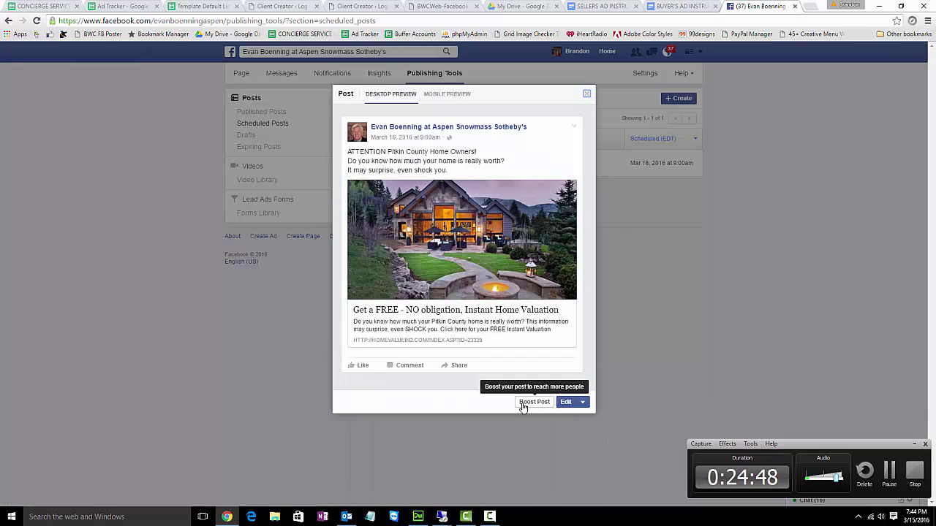
left_click(522, 405)
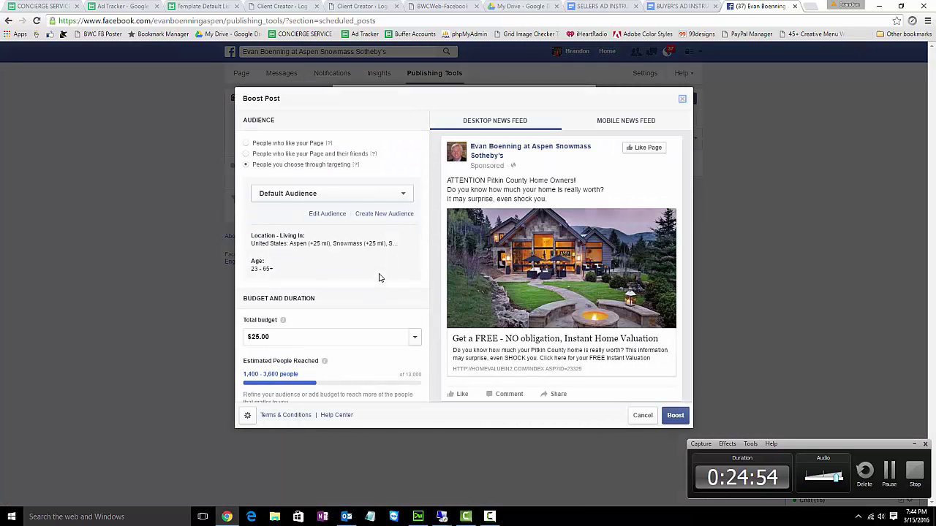
left_click(403, 196)
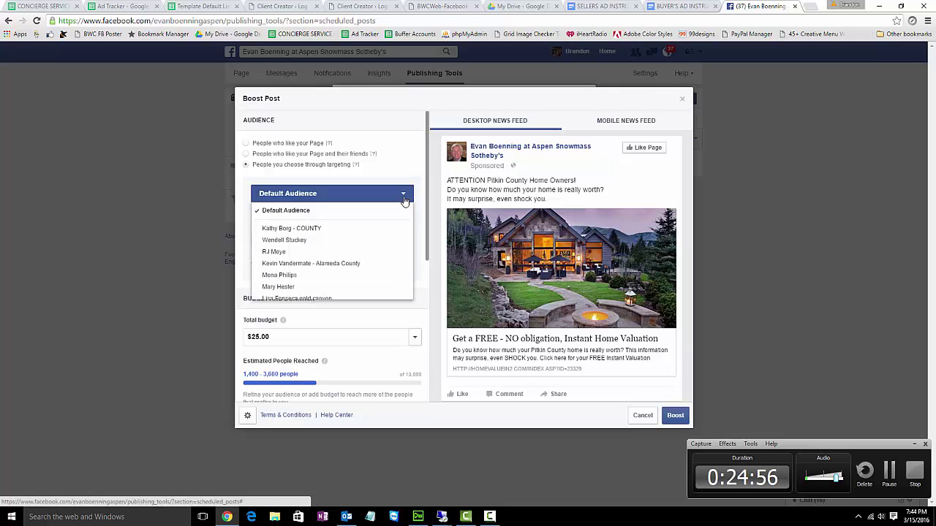
left_click(403, 197)
scroll(314, 168, "down", 5)
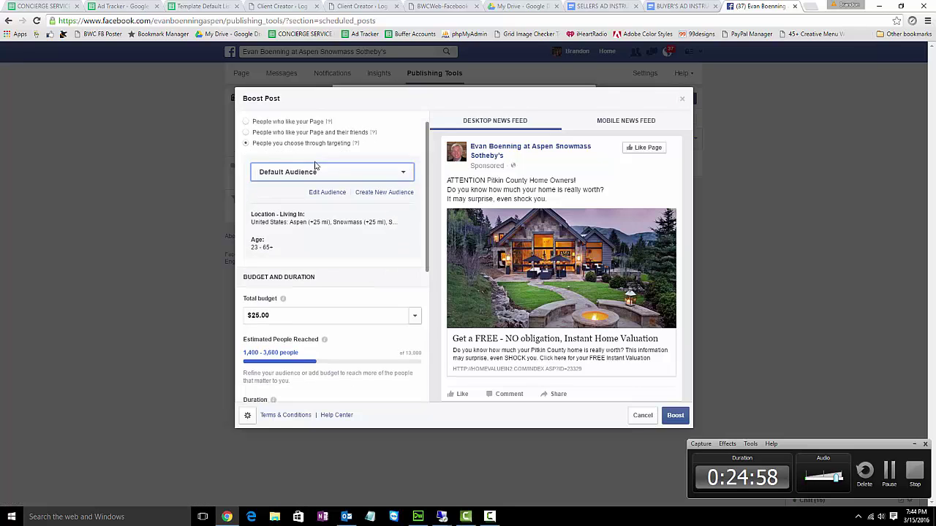
scroll(351, 270, "down", 1)
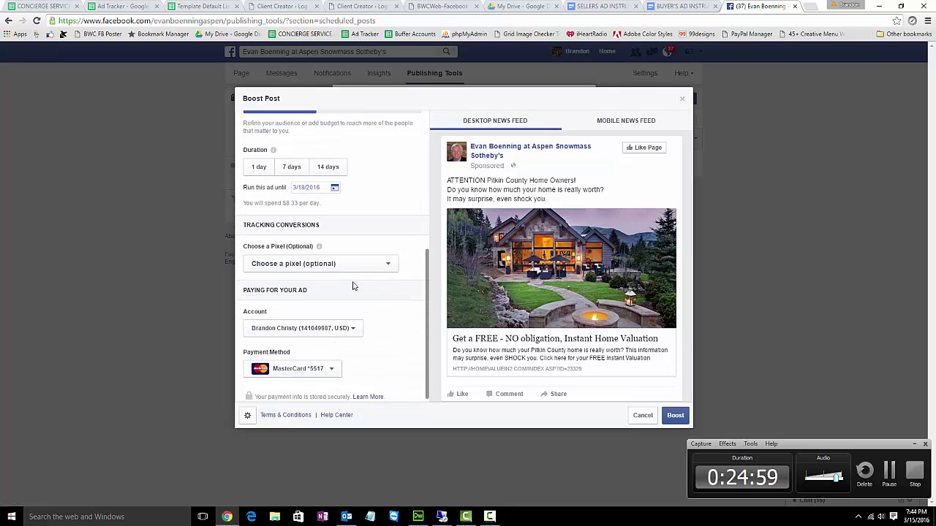
- Charge the boost to the agent's ad account, keeping the Pitkin County audience
left_click(352, 323)
scroll(322, 377, "down", 3)
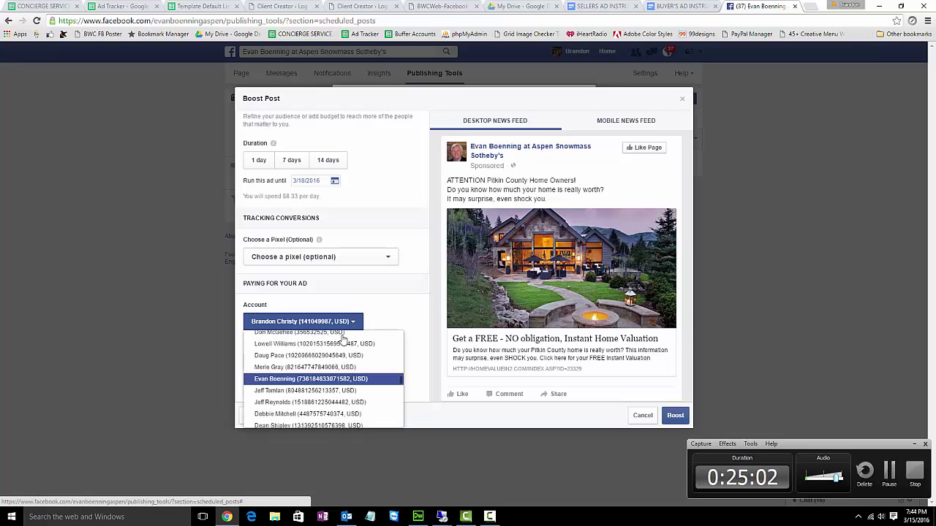
left_click(308, 379)
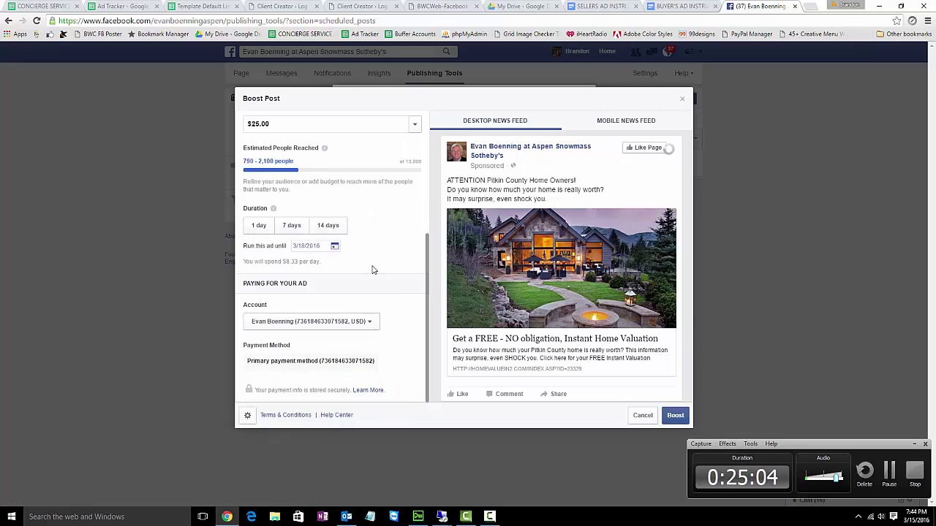
scroll(372, 268, "up", 4)
scroll(371, 268, "up", 1)
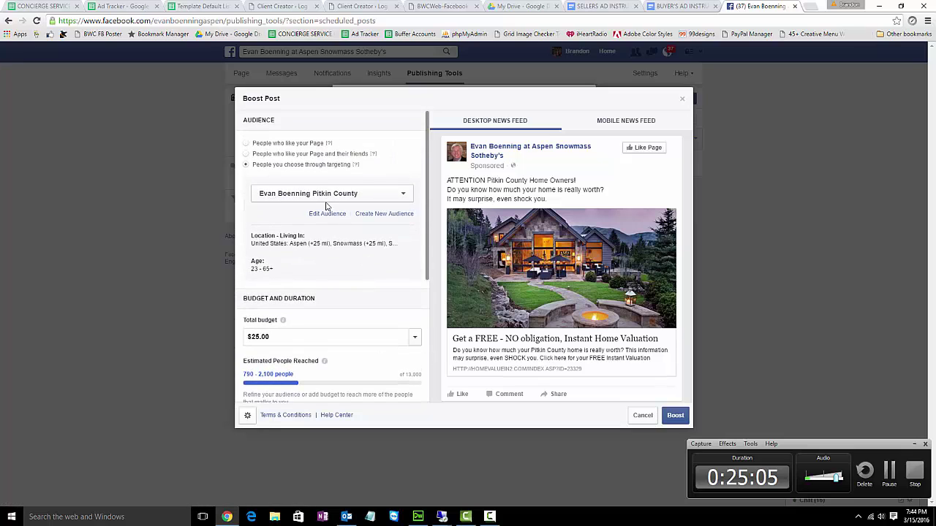
left_click(285, 196)
left_click(289, 197)
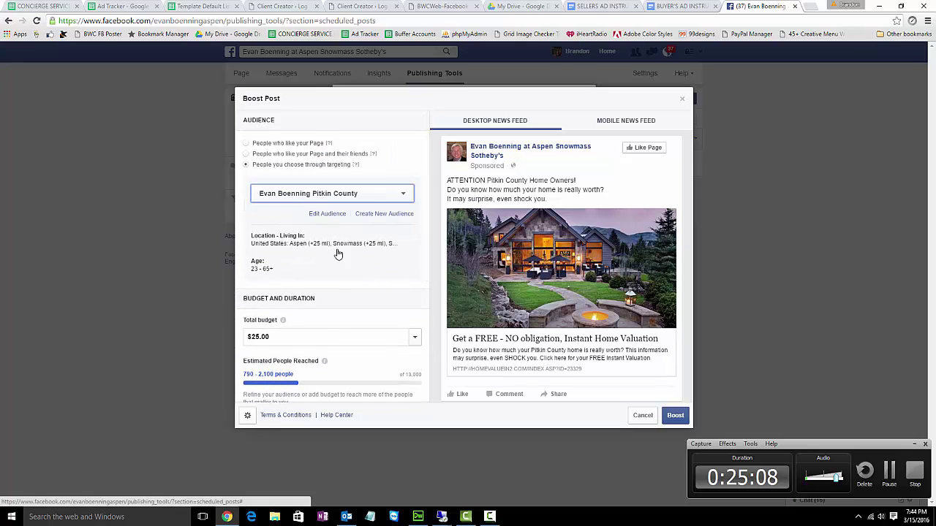
scroll(322, 271, "down", 1)
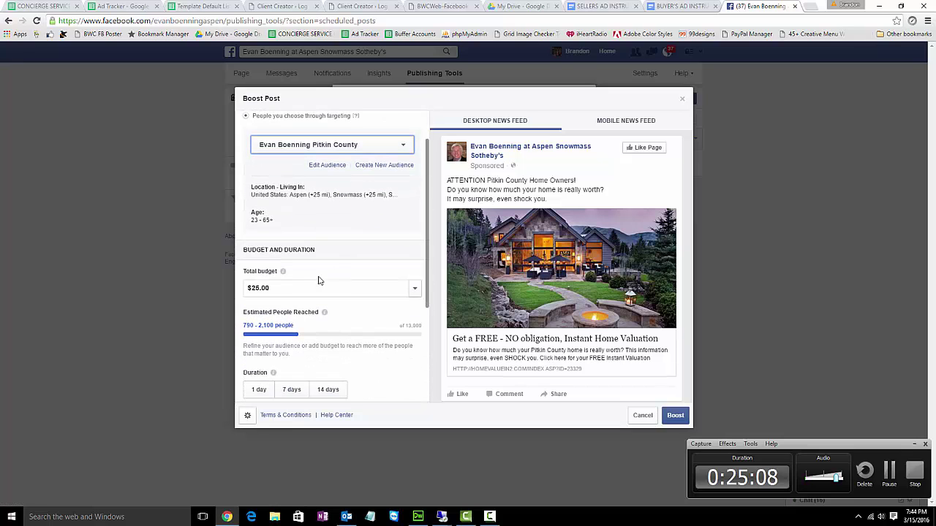
left_click(122, 7)
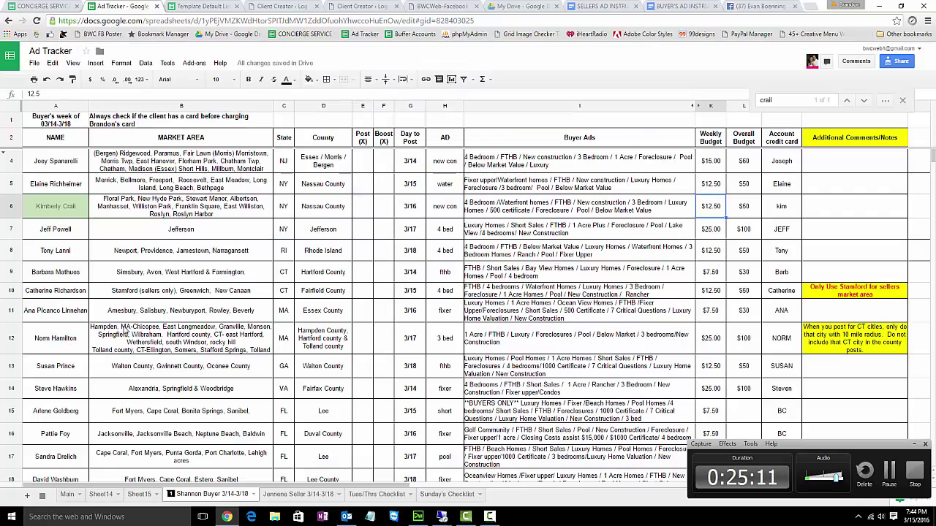
- Check the agent's $100 Bill Amount on the Ad Tracker Main sheet, then return to Facebook
left_click(67, 495)
scroll(89, 411, "down", 2)
scroll(89, 410, "down", 5)
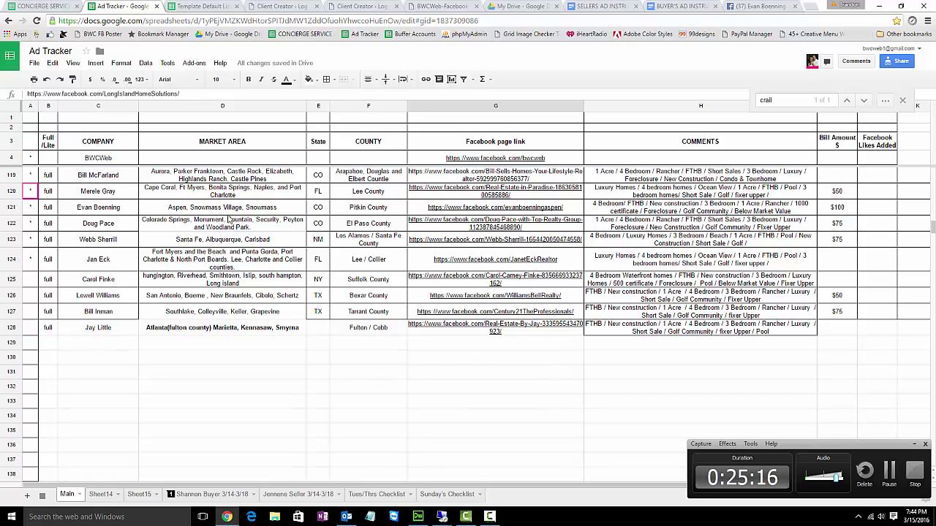
left_click(840, 208)
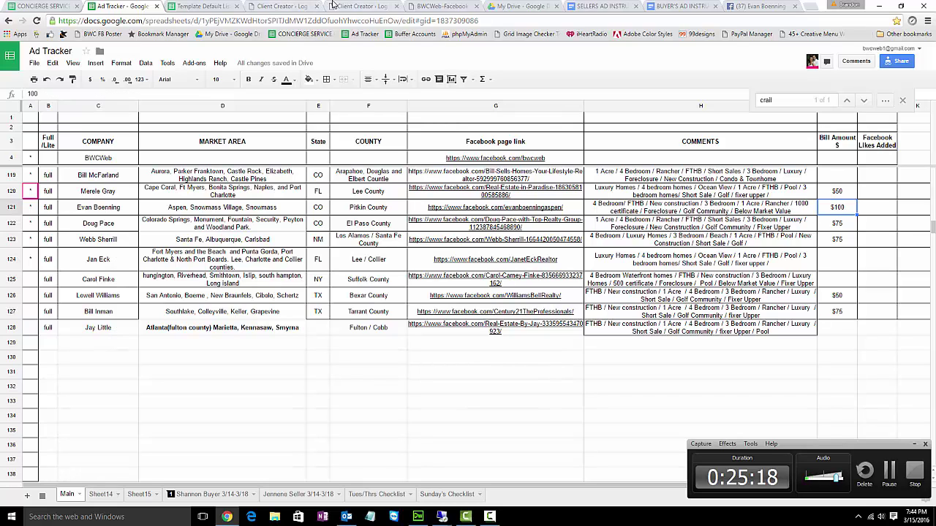
left_click(761, 6)
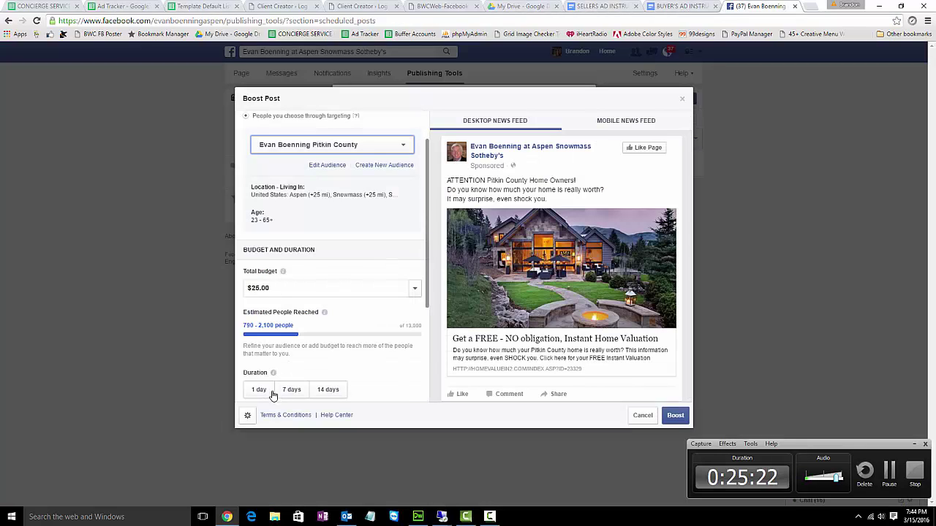
- Confirm the 3/18/2016 end date, then cancel the boost and close the post preview
scroll(292, 380, "down", 1)
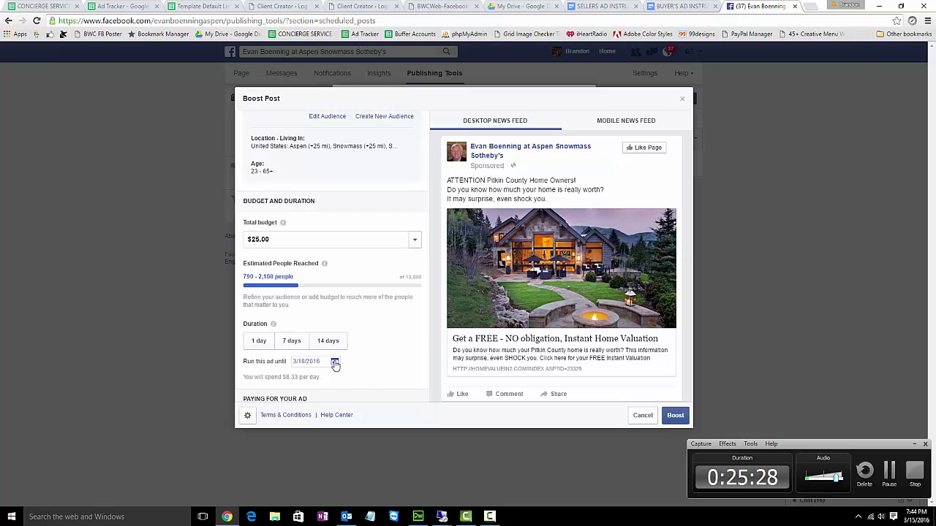
left_click(335, 363)
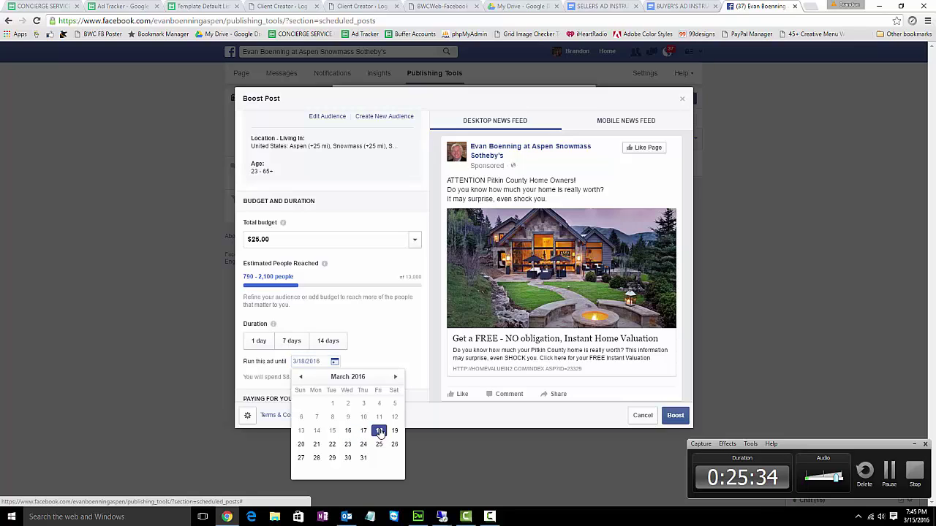
left_click(365, 333)
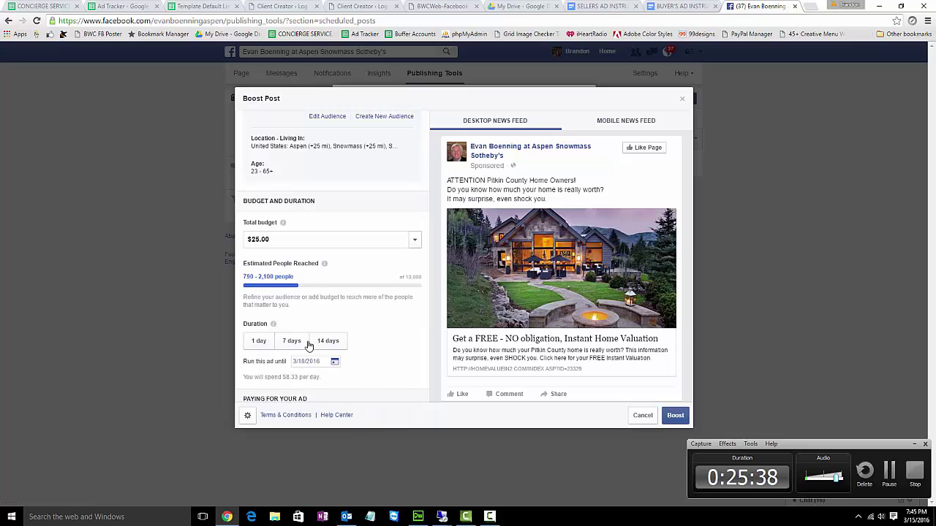
scroll(395, 352, "down", 3)
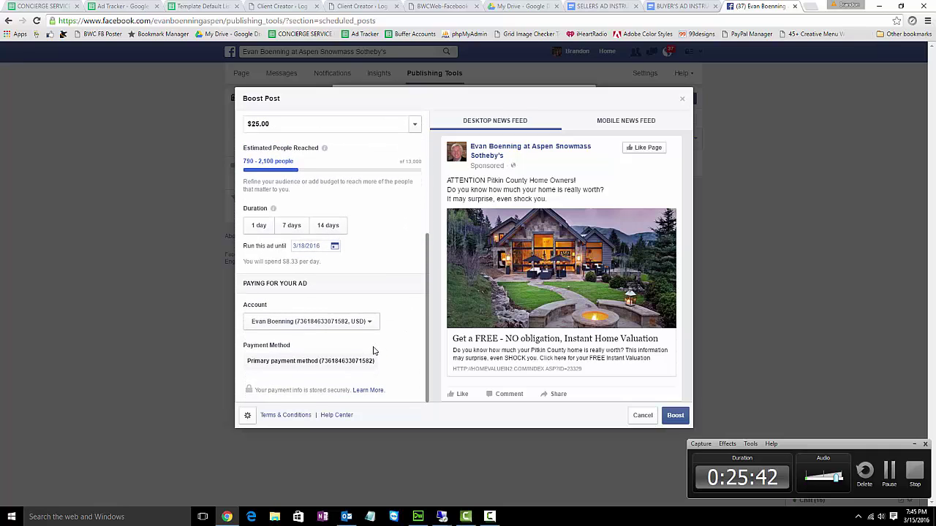
left_click(641, 415)
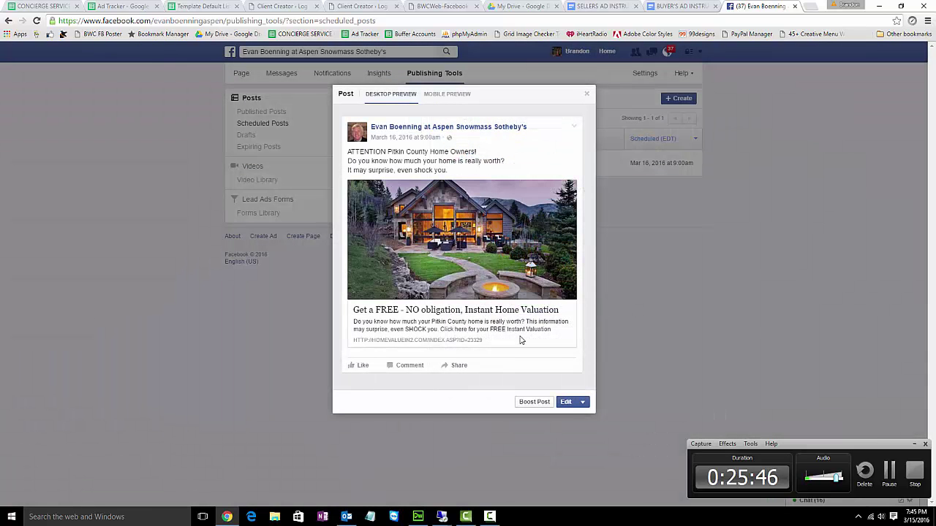
left_click(587, 96)
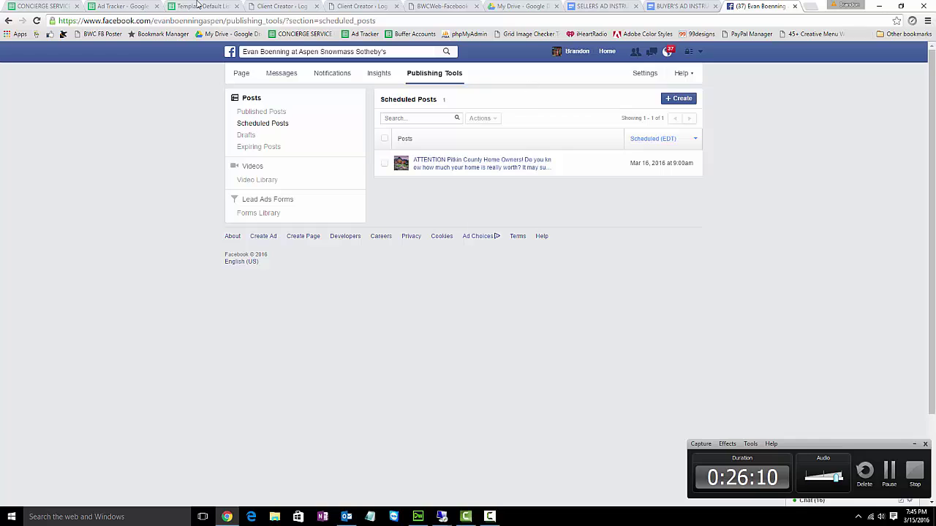
left_click(131, 5)
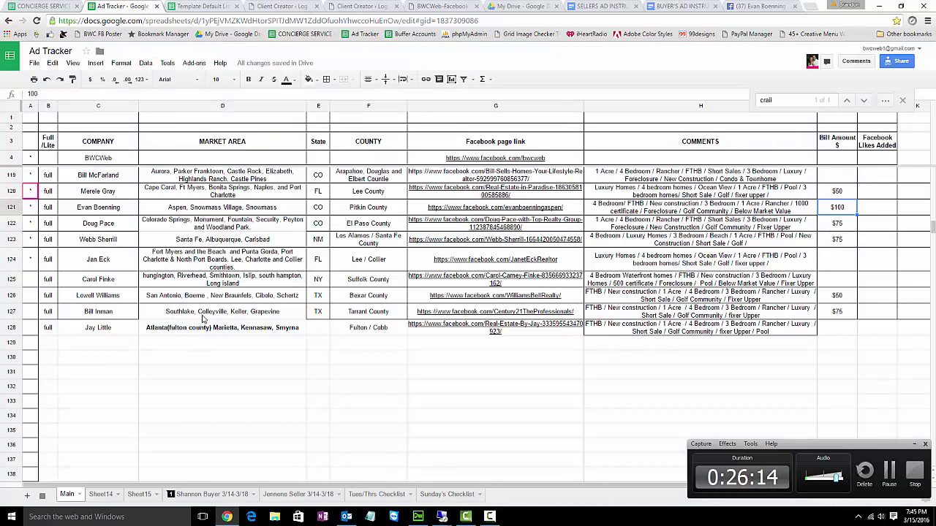
- Look up the Tarrant County market area (Southlake, Colleyville, Keller, Grapevine) in cell D127
left_click(203, 317)
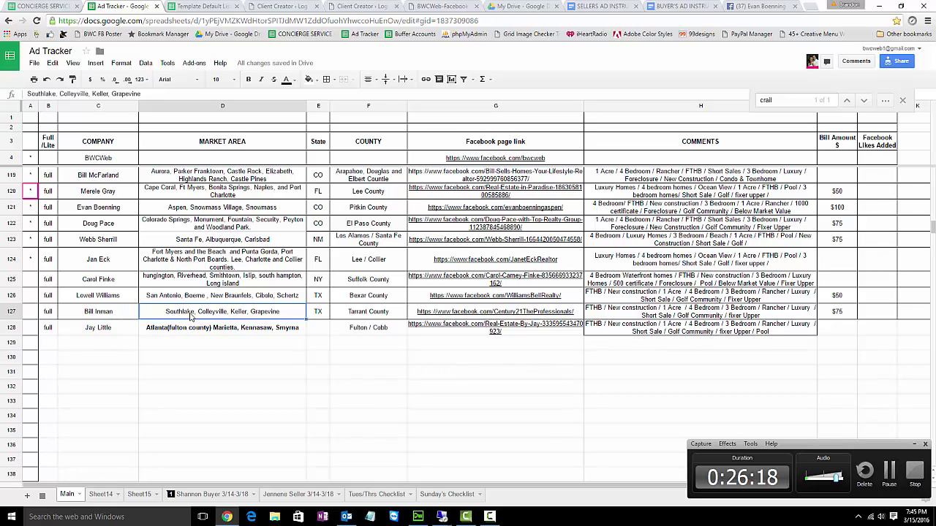
left_click(744, 6)
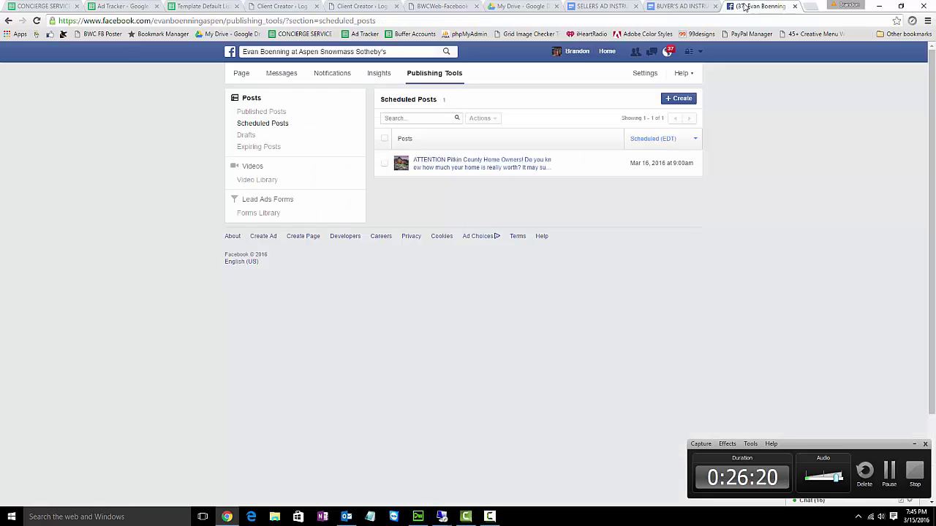
- Go to Ads Manager's Ad Accounts page, which lists the 113 active accounts
left_click(700, 53)
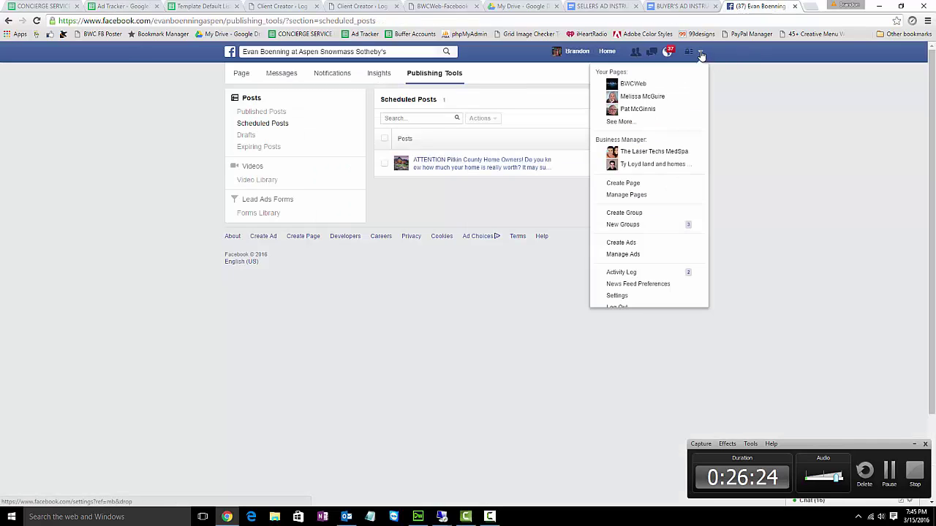
left_click(623, 254)
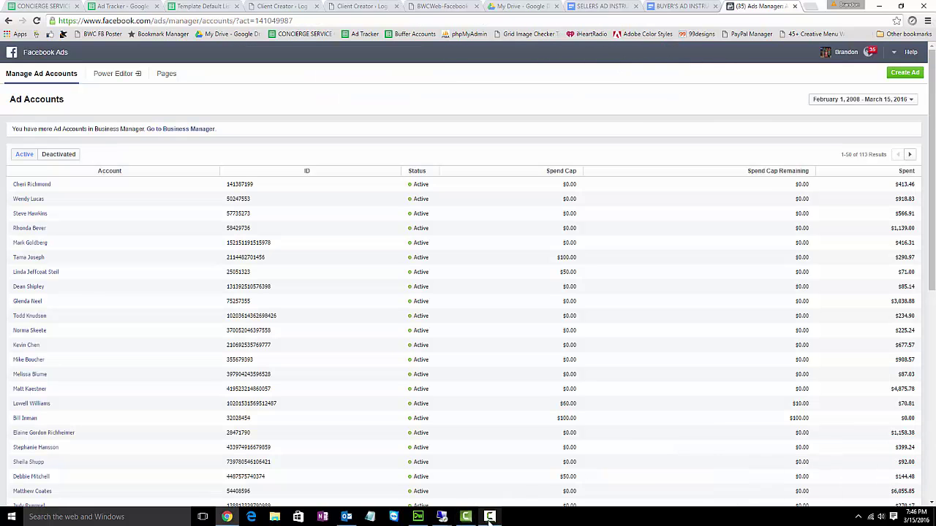
left_click(489, 517)
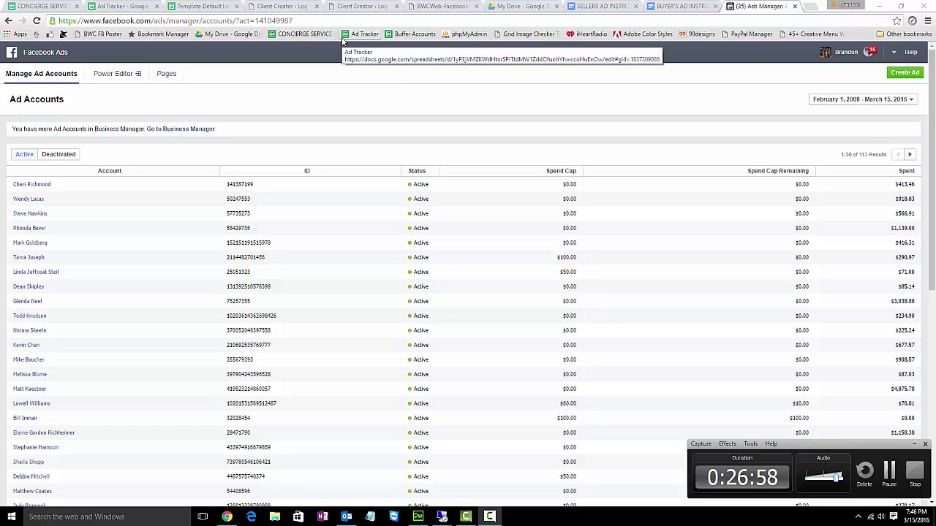
- Find the client's name in the accounts list and open the Texas client's ad account
key("ctrl+f")
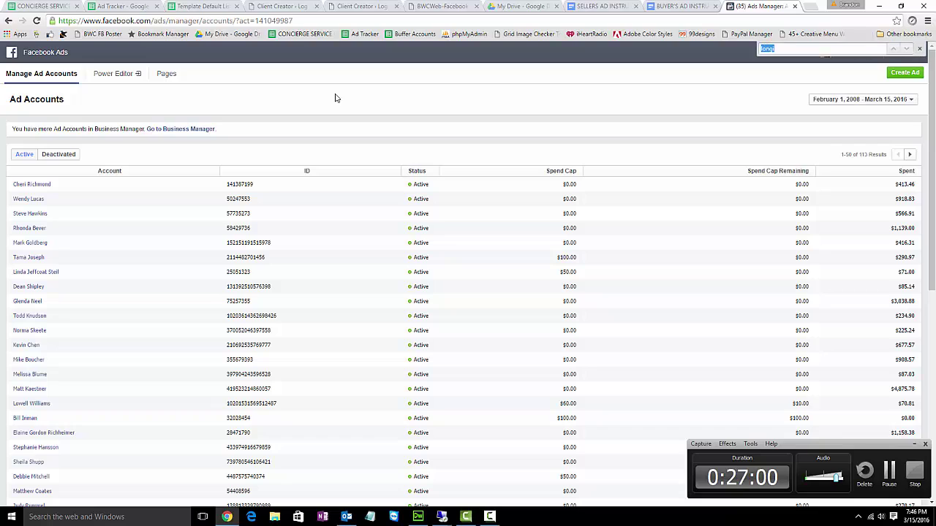
type("bill")
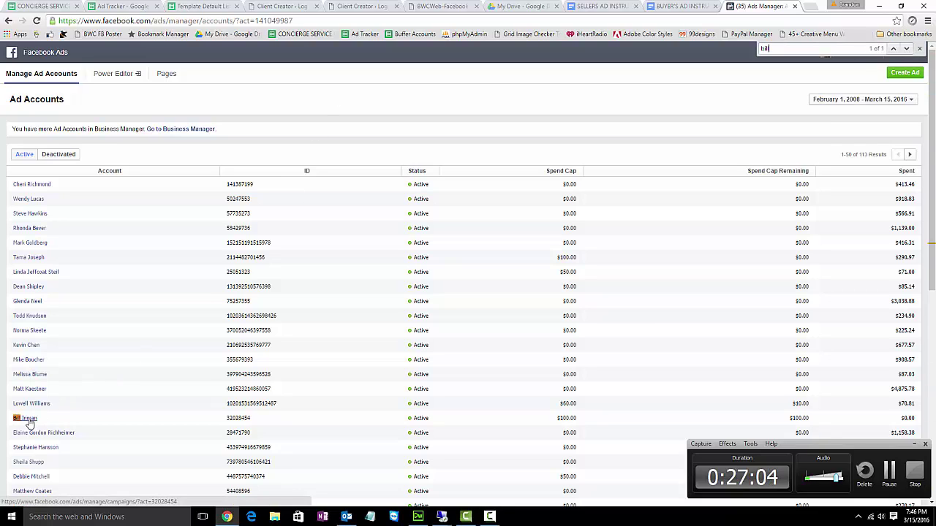
left_click(28, 422)
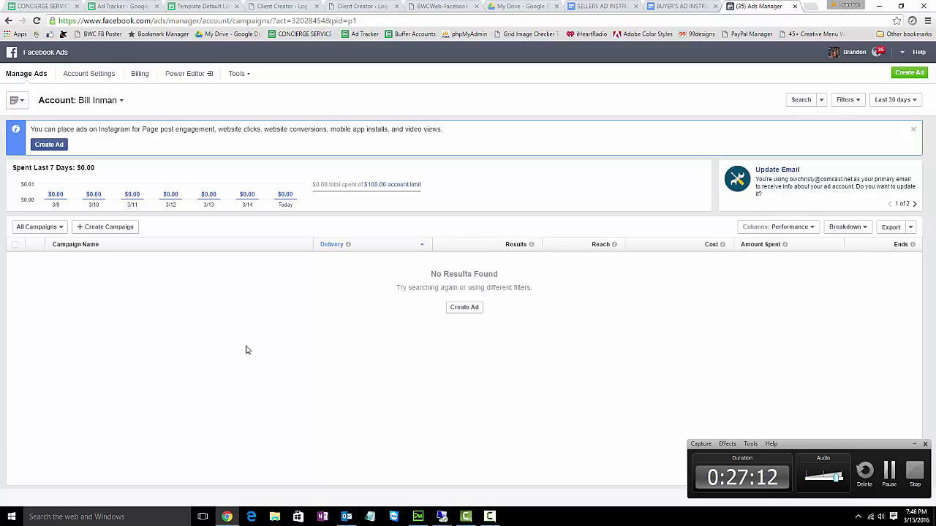
- Go to Tools > Audiences and start a new Saved Audience
left_click(238, 79)
left_click(241, 92)
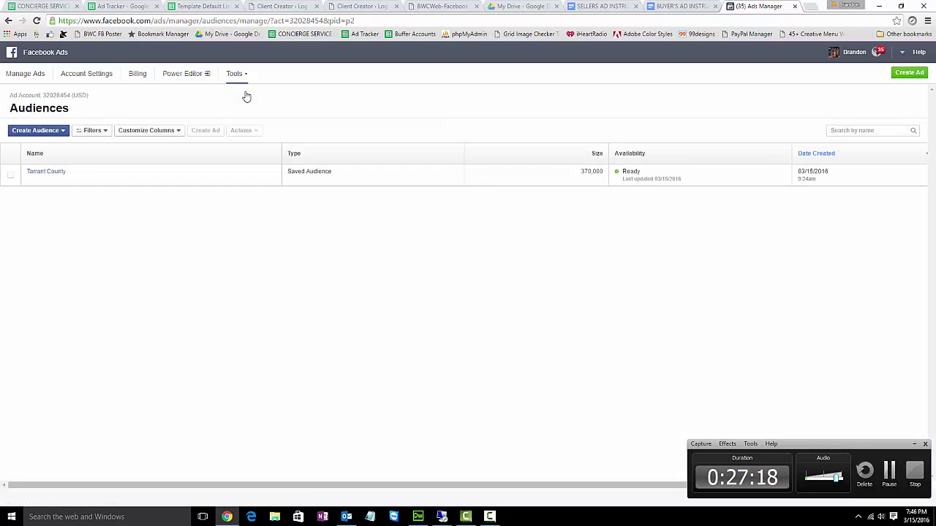
mouse_move(45, 178)
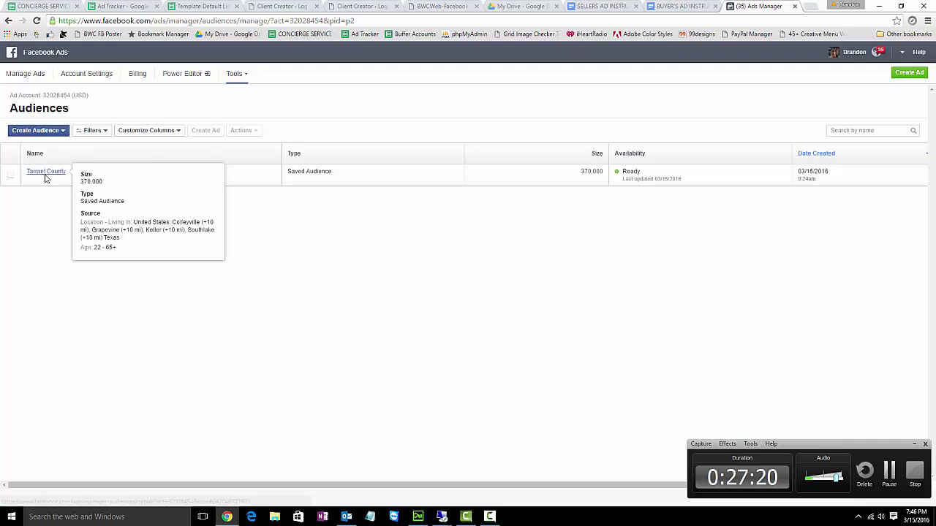
left_click(48, 136)
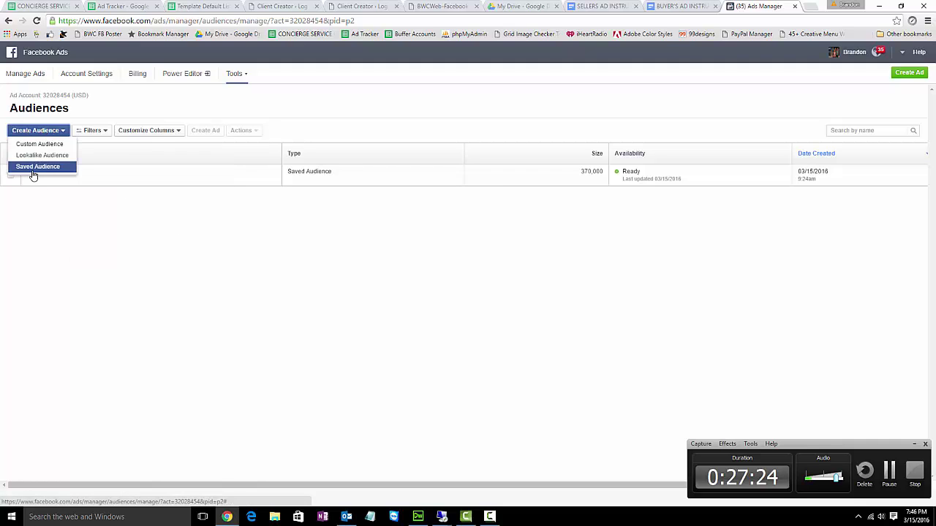
left_click(37, 167)
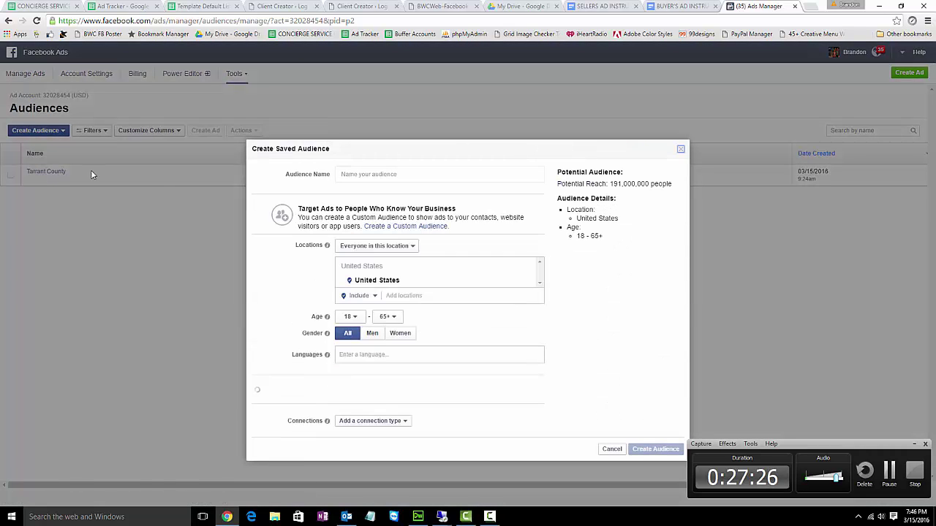
- Name the audience after the client and add Southlake, Texas with a 10-mile radius
left_click(365, 177)
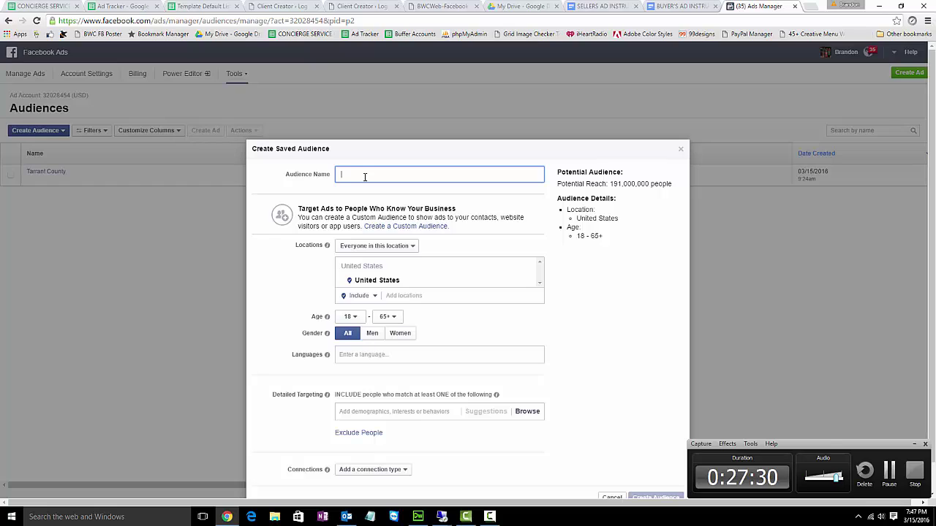
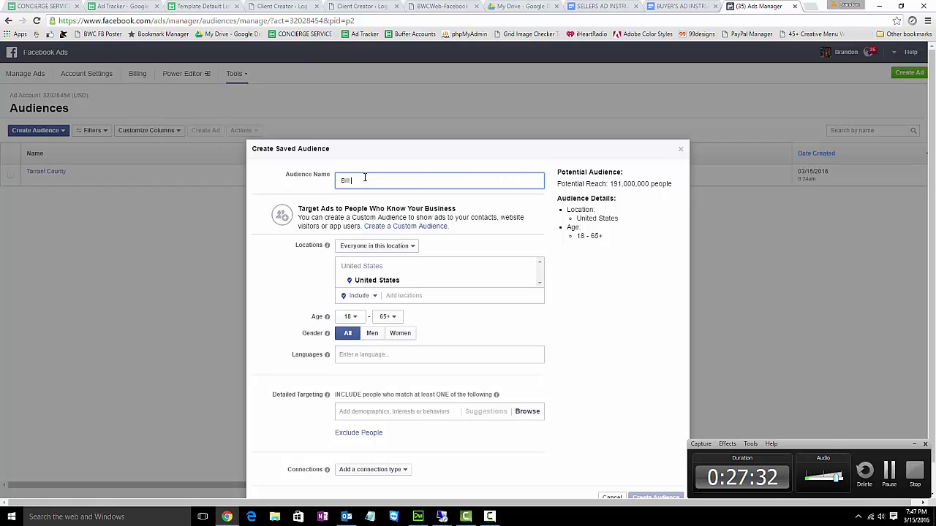
key("Tab")
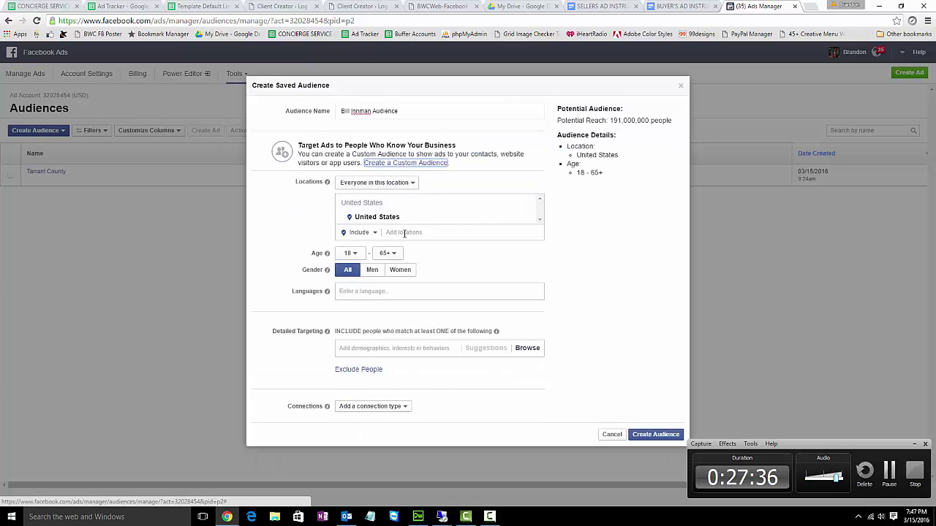
left_click(404, 233)
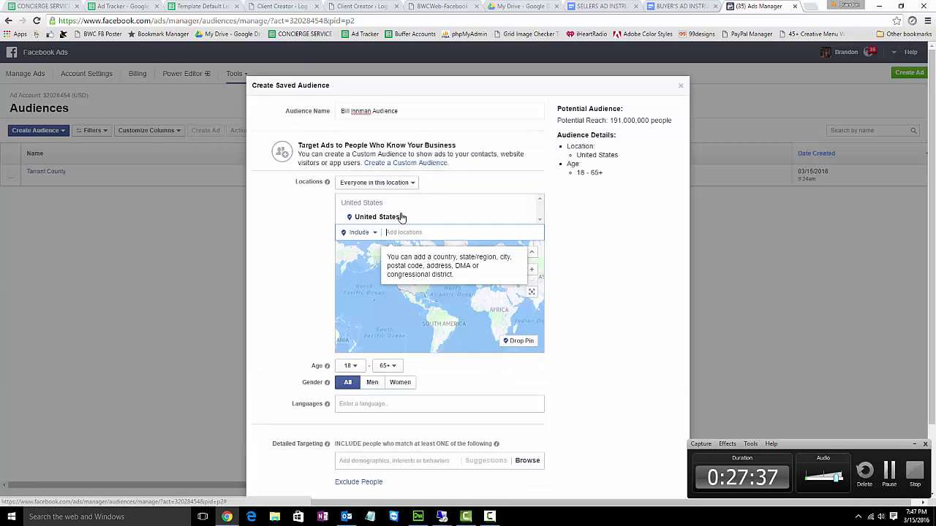
left_click(121, 7)
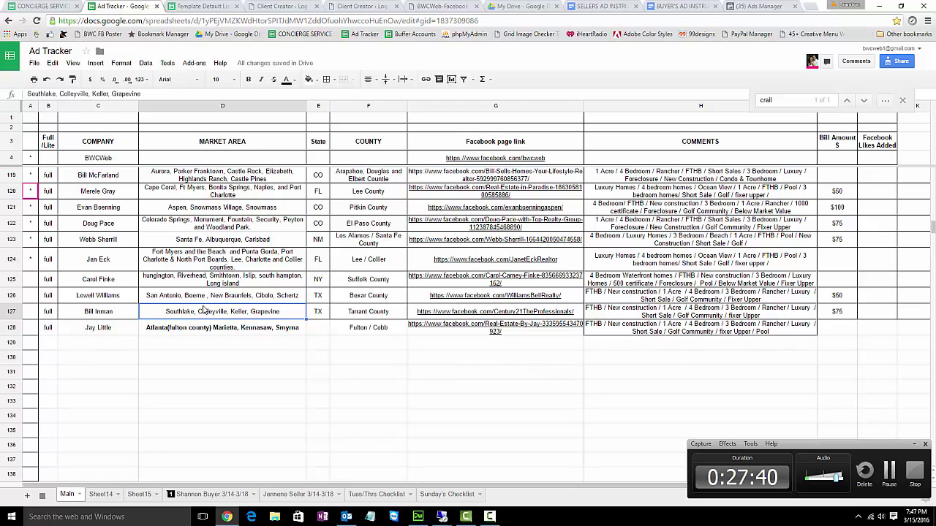
left_click(745, 6)
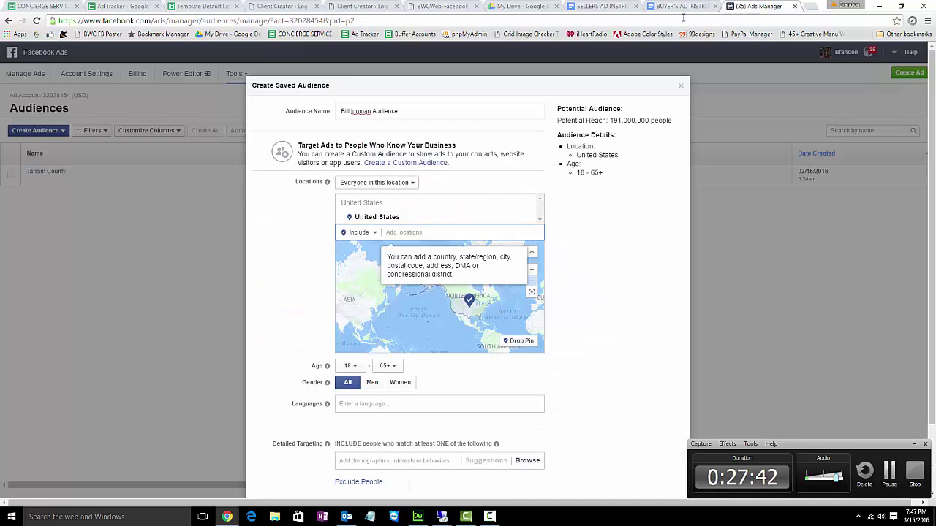
type("southlake texas")
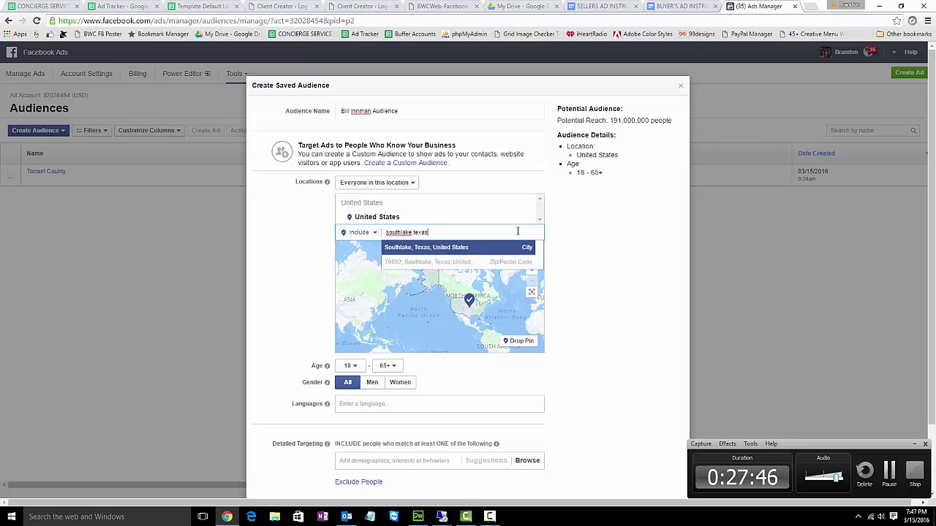
left_click(462, 252)
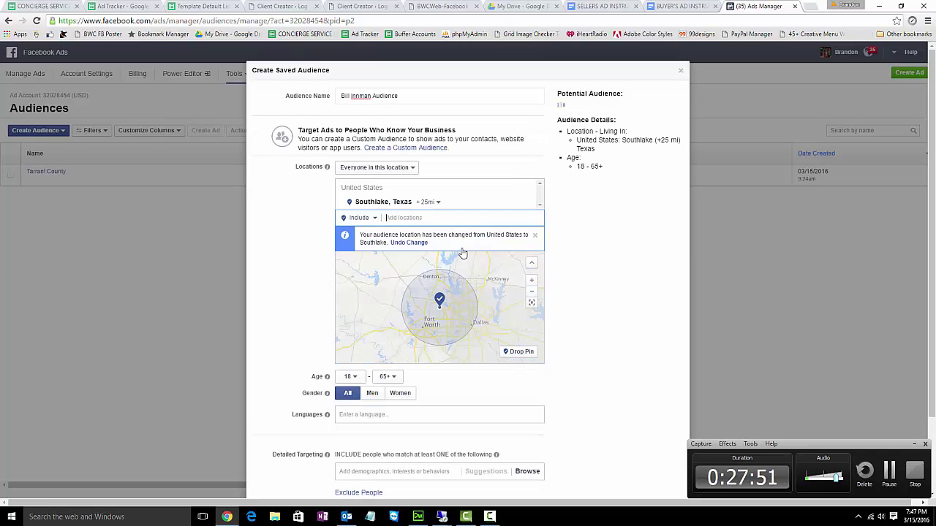
left_click(428, 206)
left_click_drag(443, 245, 439, 247)
- Add Keller, Texas at a 10-mile radius, checking the remaining cities in Ad Tracker
left_click(402, 217)
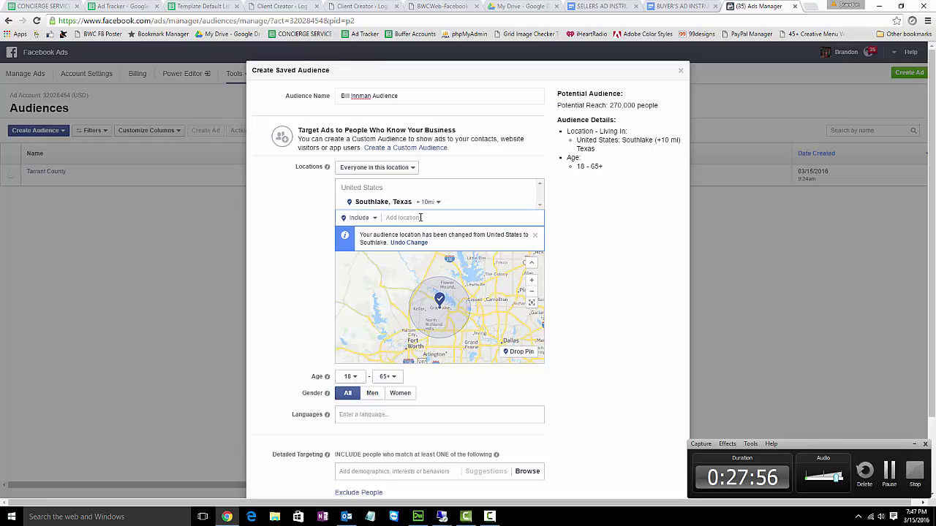
type("Keller texas")
left_click(423, 232)
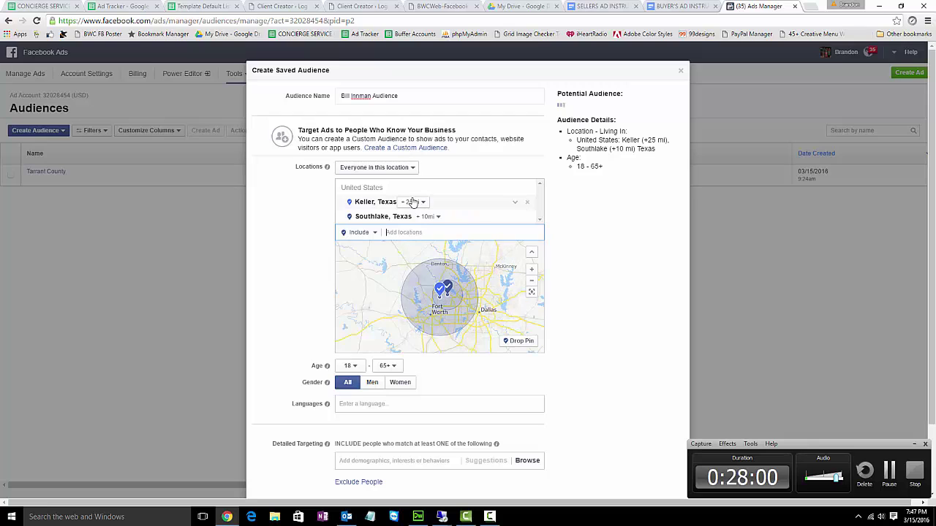
left_click(413, 202)
left_click_drag(430, 244, 417, 246)
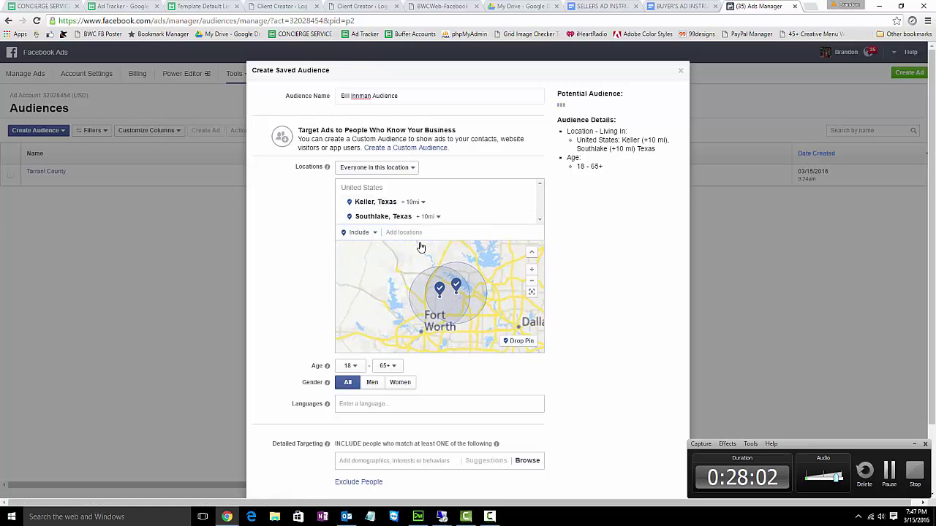
left_click(139, 7)
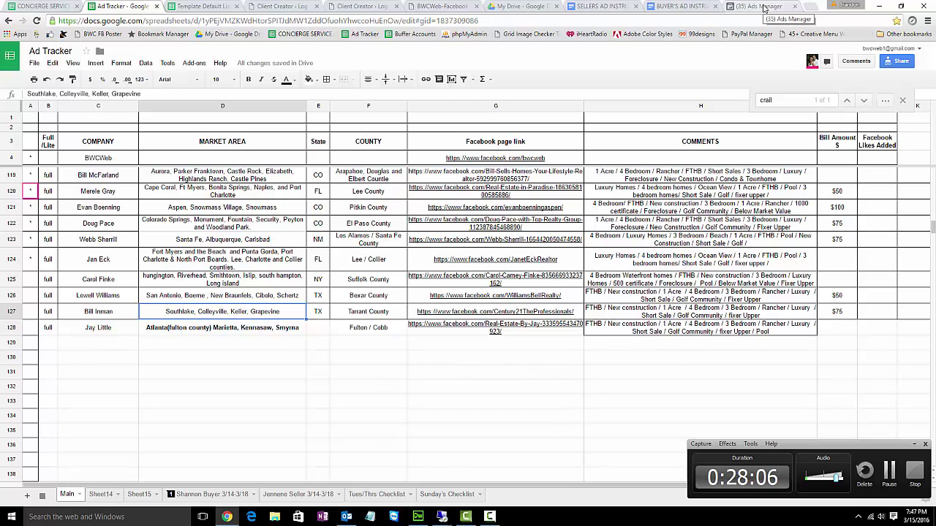
left_click(764, 7)
- Add Colleyville and Grapevine, Texas, each with a 10-mile radius
left_click(422, 232)
type("Colleyvil")
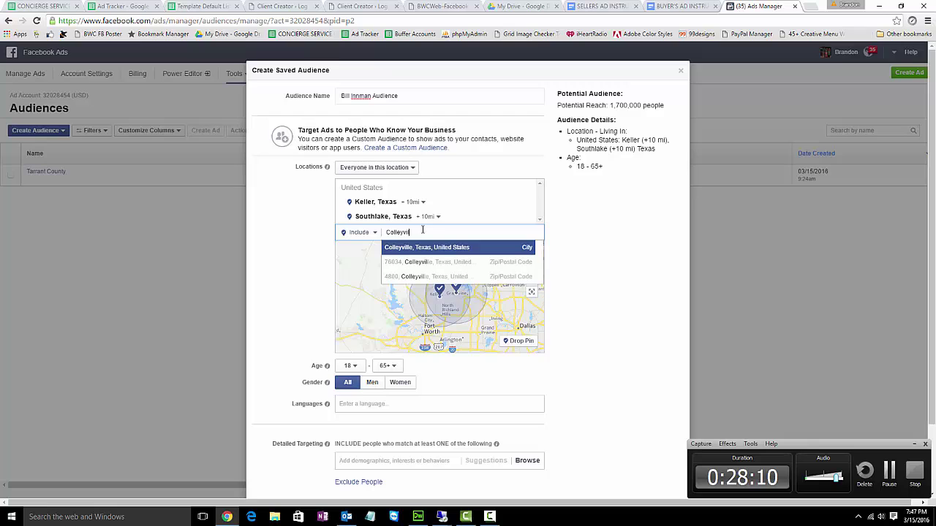
left_click(427, 249)
left_click(430, 202)
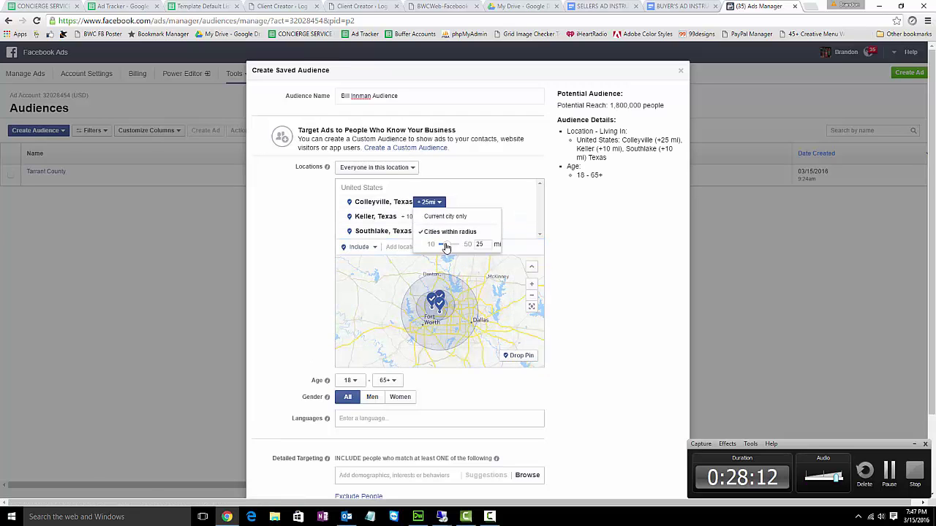
left_click(422, 247)
type("grape")
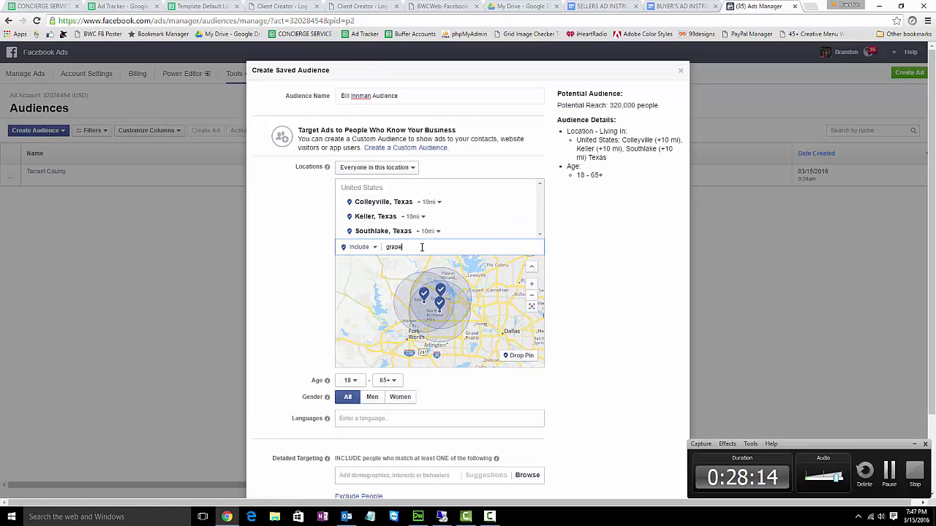
type("vine")
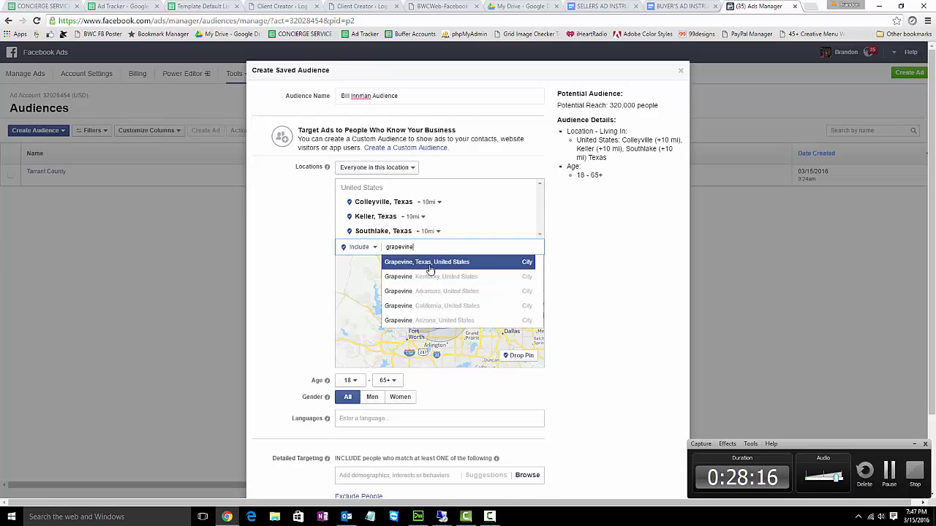
left_click(427, 265)
left_click(427, 216)
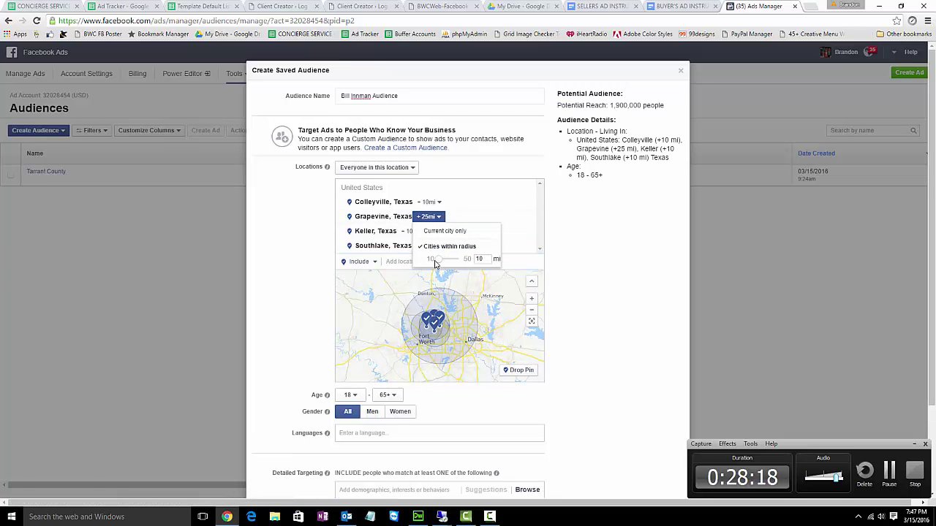
left_click(435, 261)
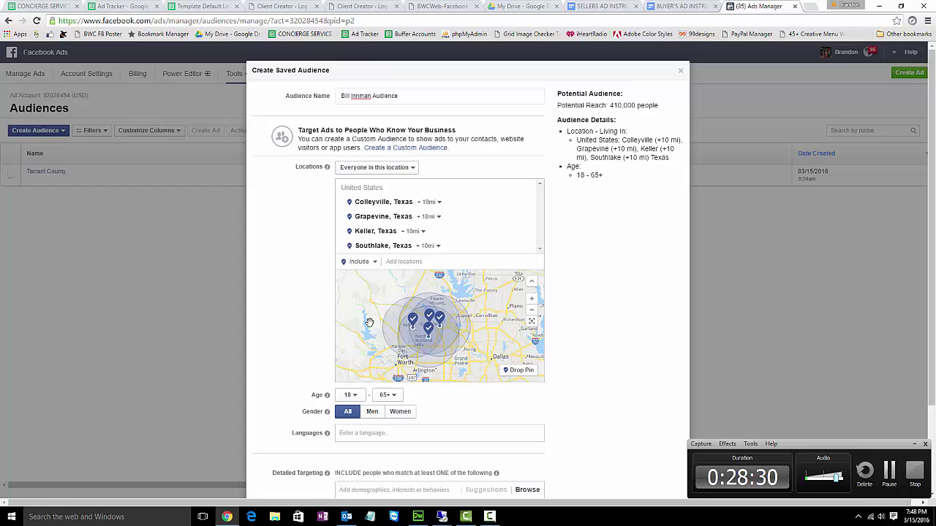
- Add Plano, Texas to the locations with a 15-mile radius
left_click(411, 265)
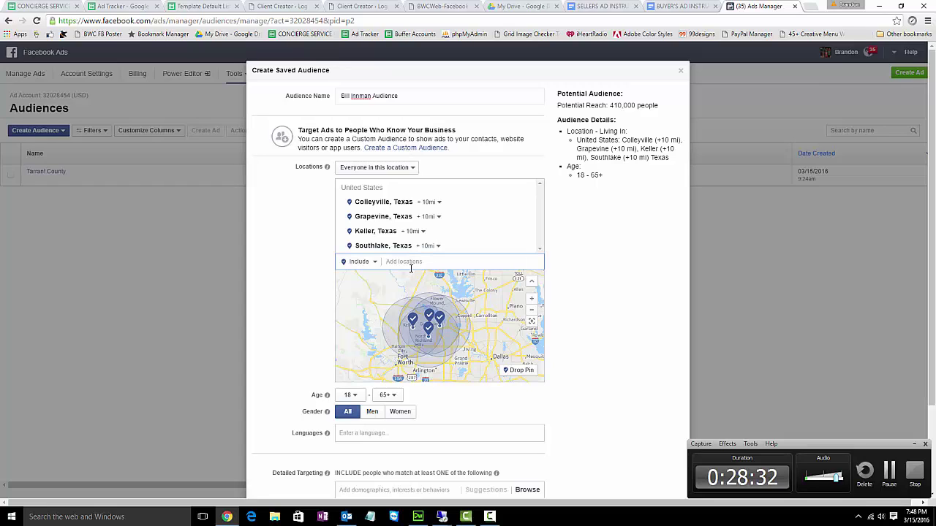
type("plano texas")
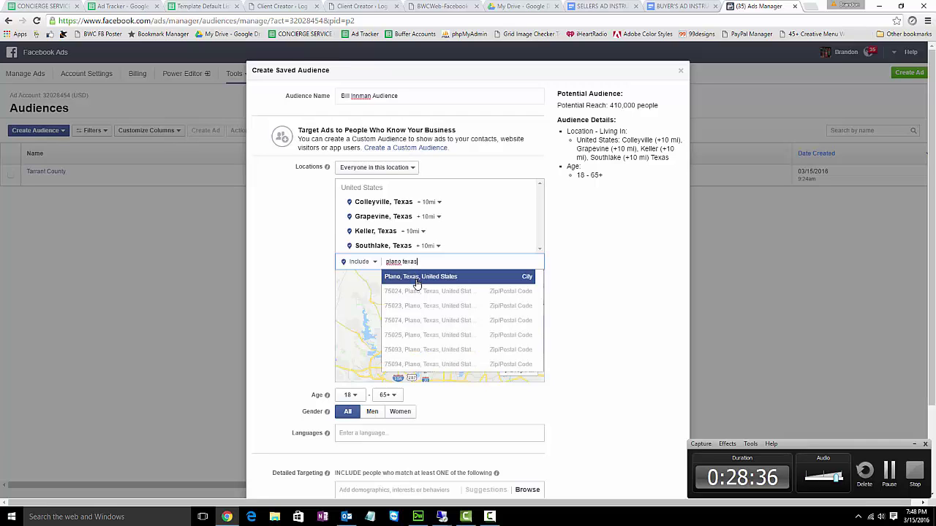
left_click(416, 277)
left_click(417, 246)
left_click_drag(424, 288, 424, 290)
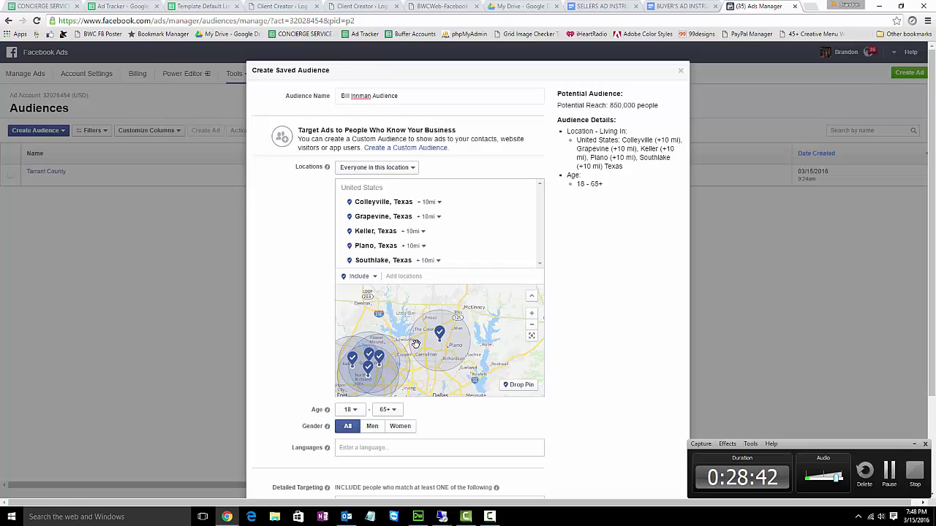
left_click(415, 246)
type("15")
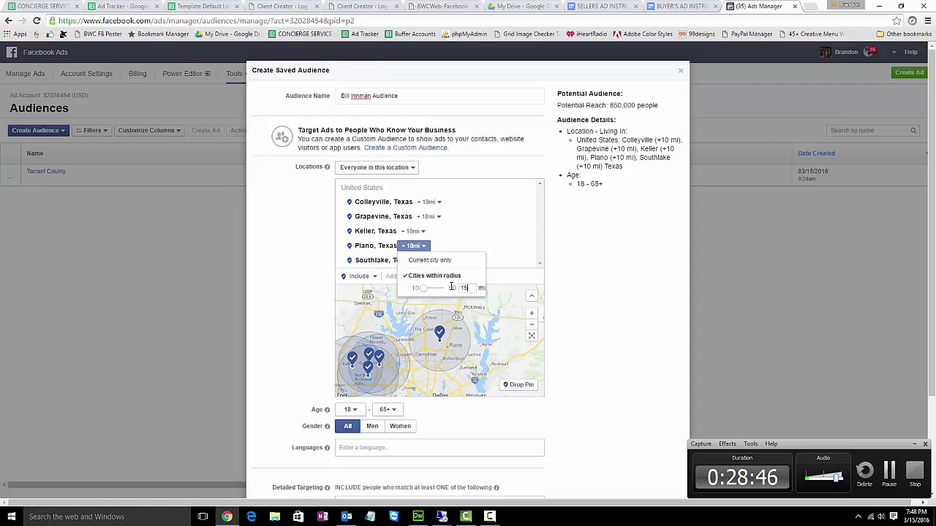
key("Return")
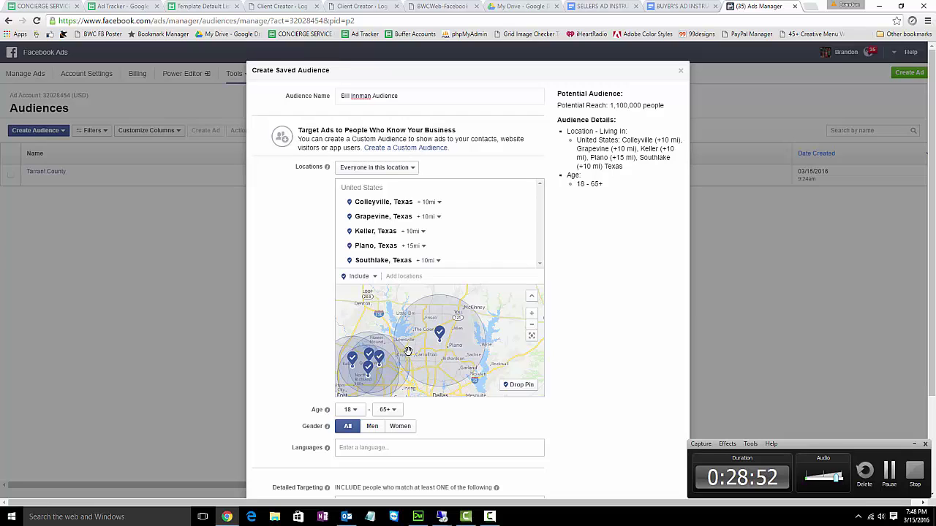
- Raise the audience's minimum age to 22
scroll(400, 349, "down", 1)
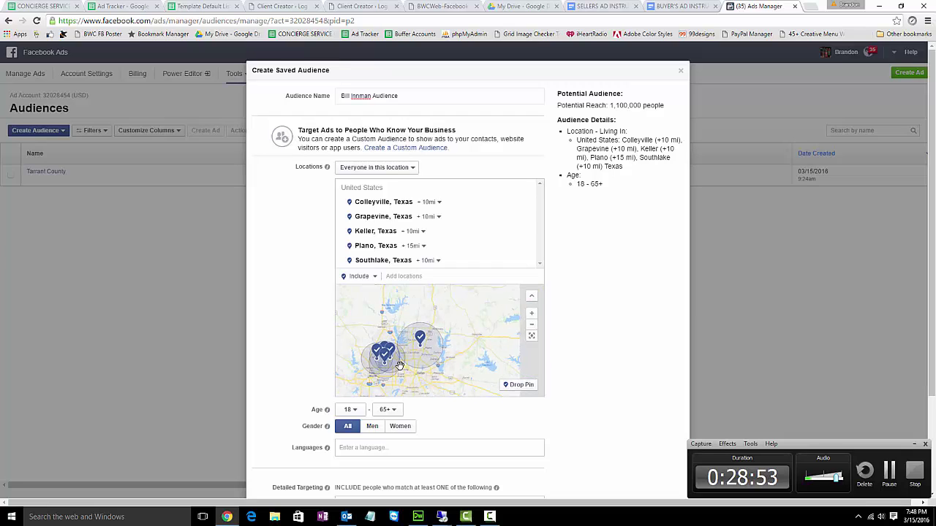
left_click(357, 411)
left_click(349, 370)
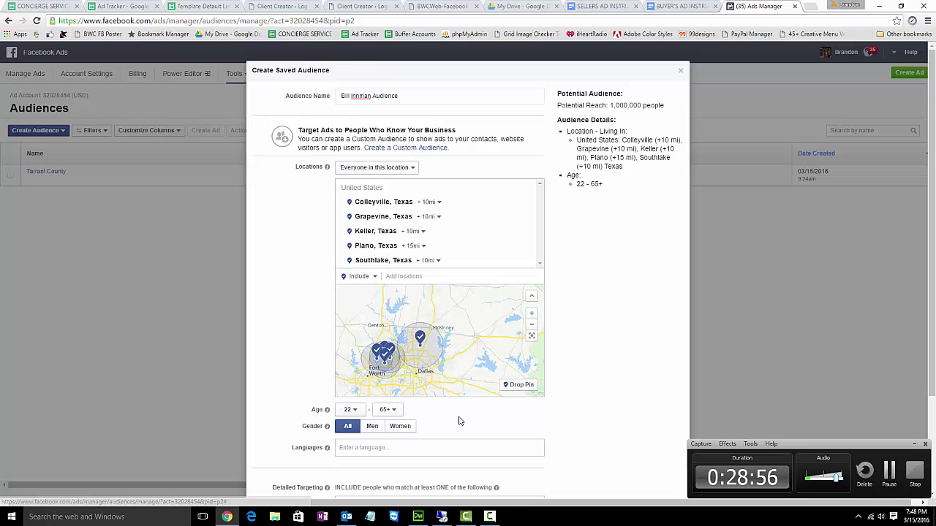
scroll(460, 416, "down", 1)
scroll(462, 417, "down", 3)
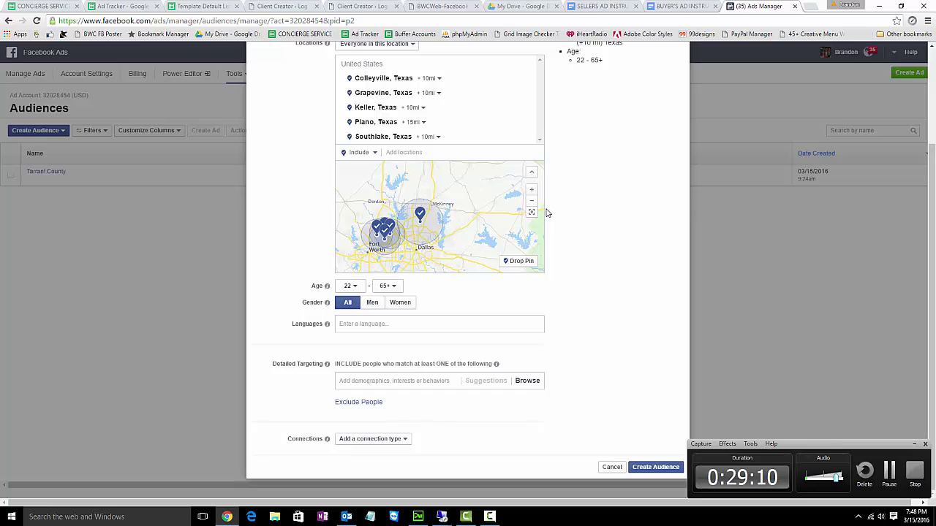
- Drop two map pins near Denton as extra locations and create the 1,200,000-person saved audience
left_click(519, 263)
left_click(385, 209)
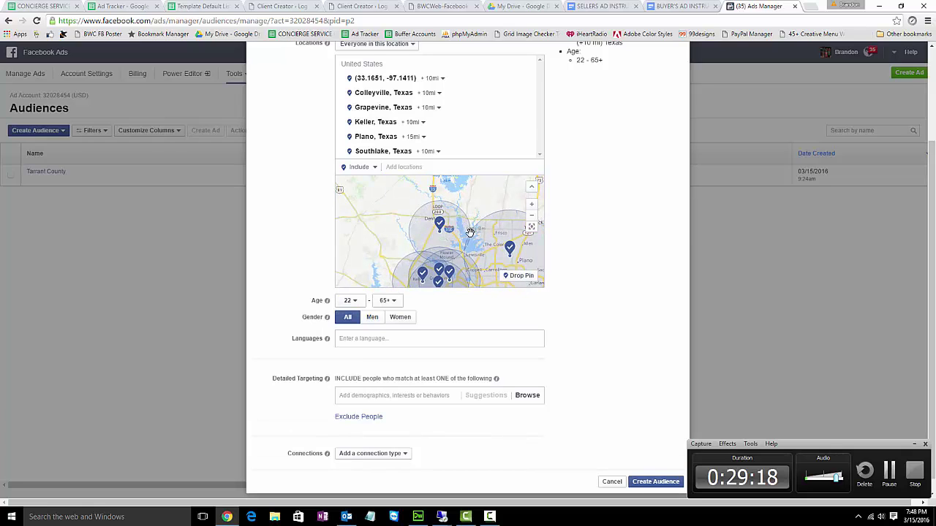
left_click(508, 275)
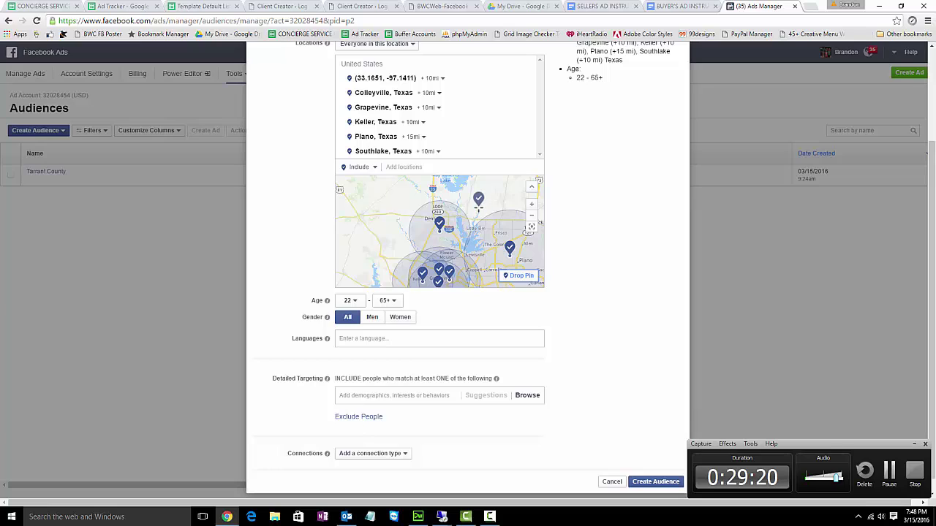
left_click(477, 200)
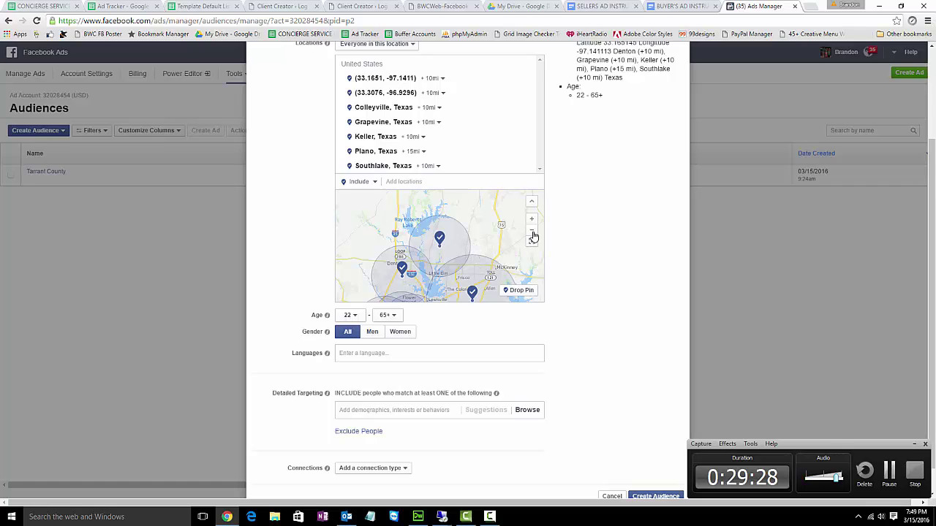
scroll(560, 239, "down", 1)
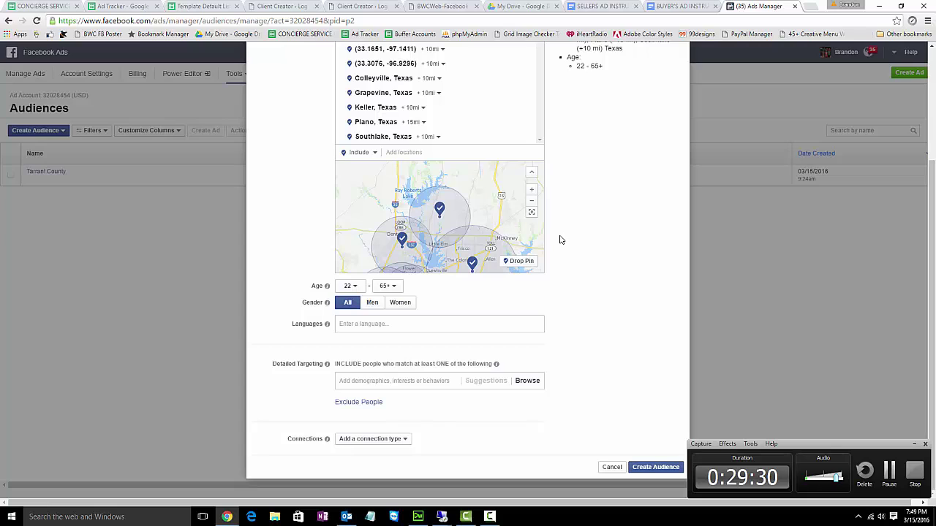
left_click(642, 467)
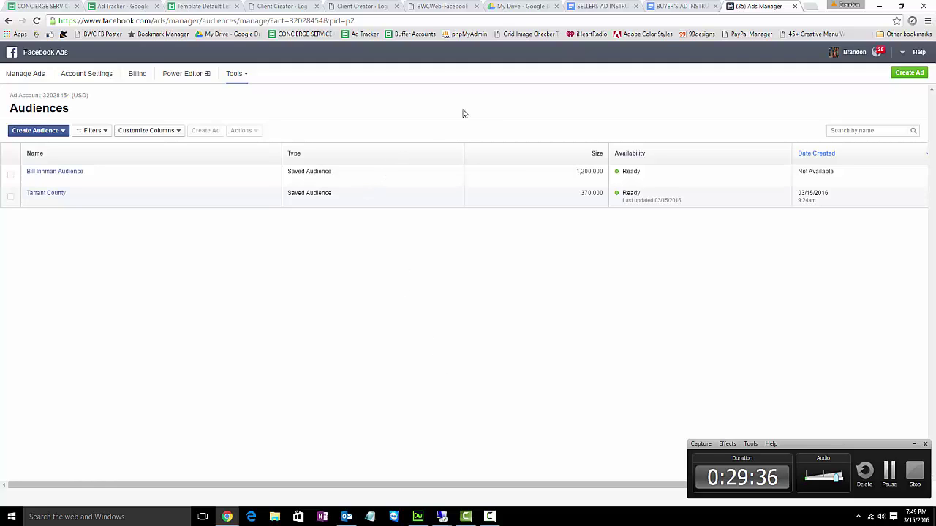
- Open Facebook in a new browser tab via a web search
mouse_move(45, 176)
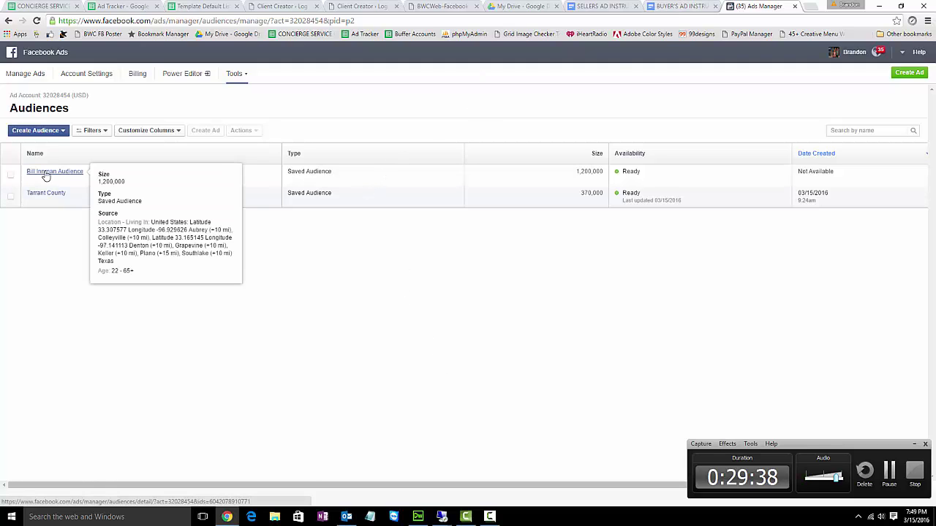
left_click(812, 6)
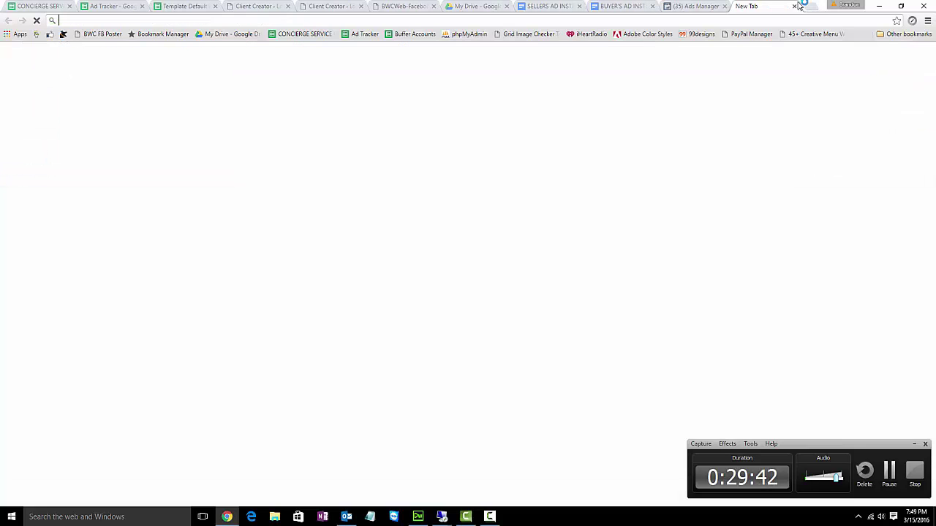
type("facebok")
key("Return")
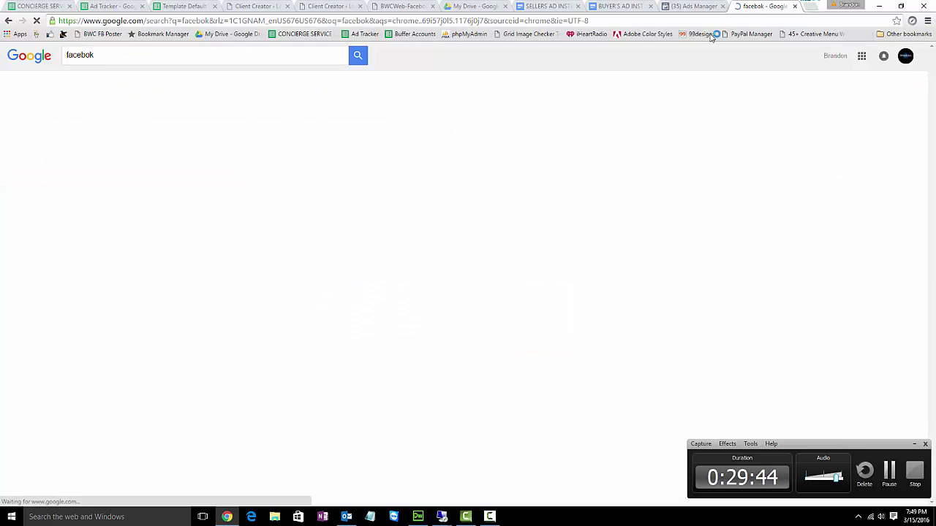
left_click(114, 175)
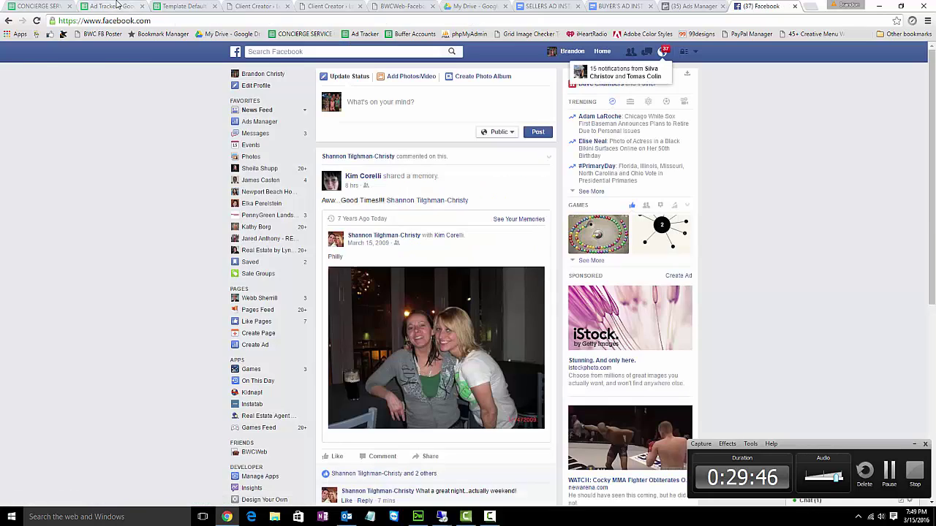
- Copy the page link from Ad Tracker cell G119 and load that realtor's Facebook page
left_click(115, 5)
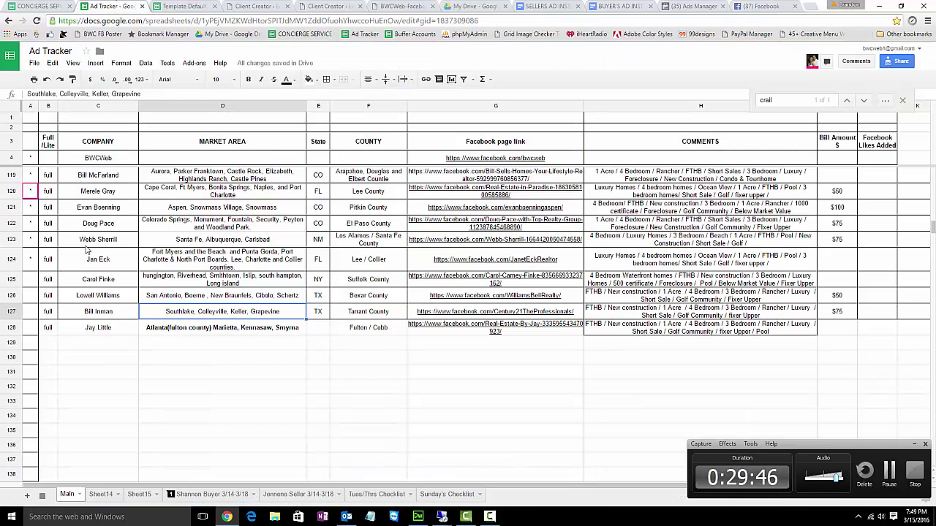
left_click(466, 177)
key("ctrl+c")
left_click(780, 6)
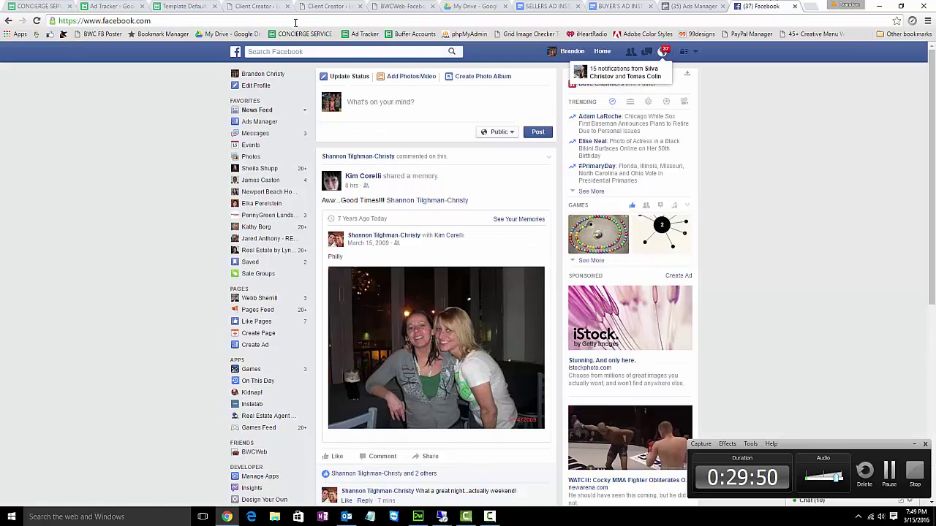
left_click(295, 20)
key("ctrl+v")
key("Return")
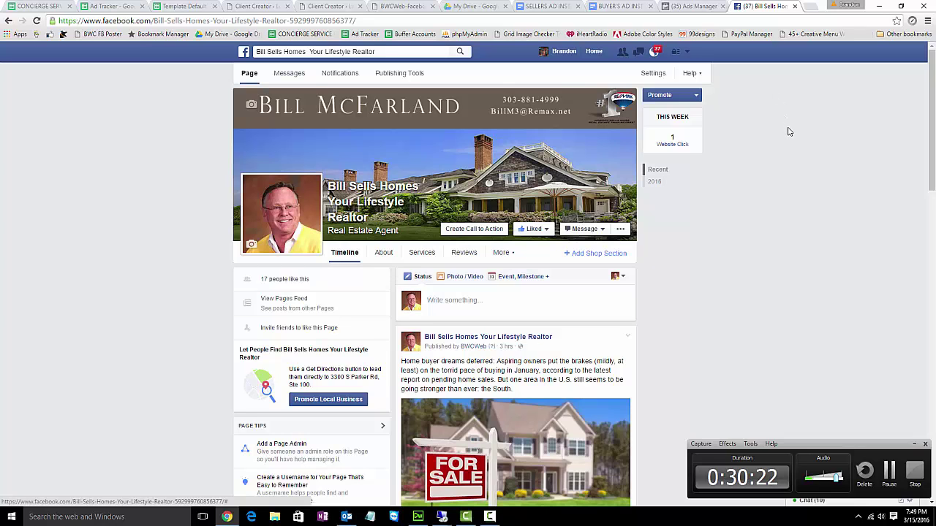
- Start boosting the housing-market post and charge it to the client's ad account
scroll(523, 265, "down", 2)
scroll(523, 265, "down", 3)
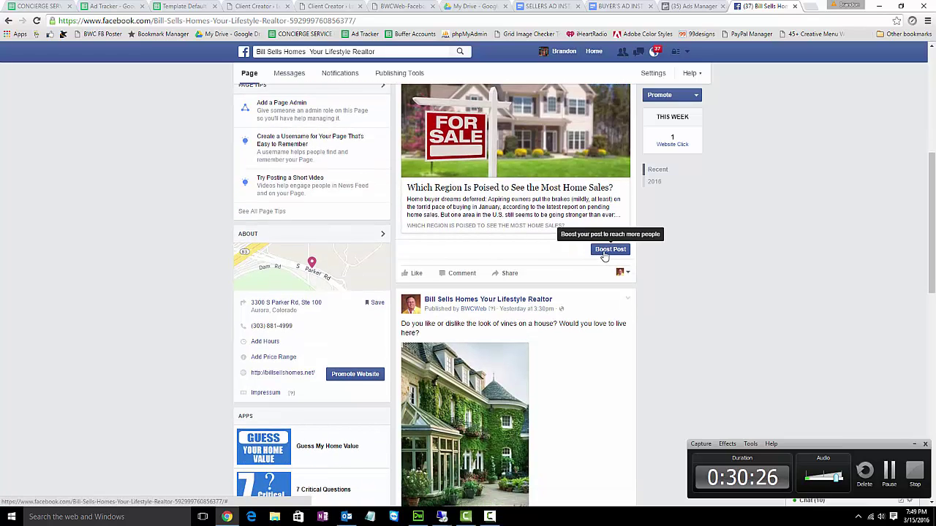
left_click(607, 249)
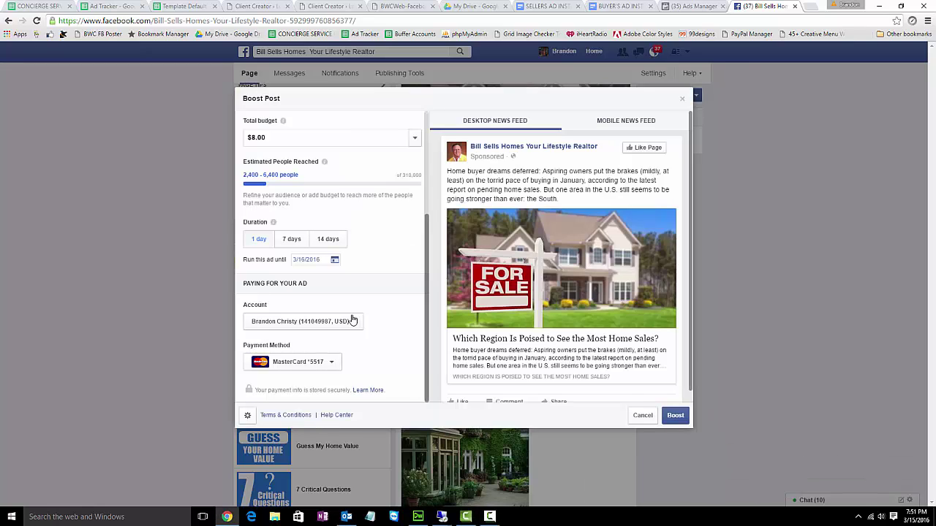
left_click(348, 326)
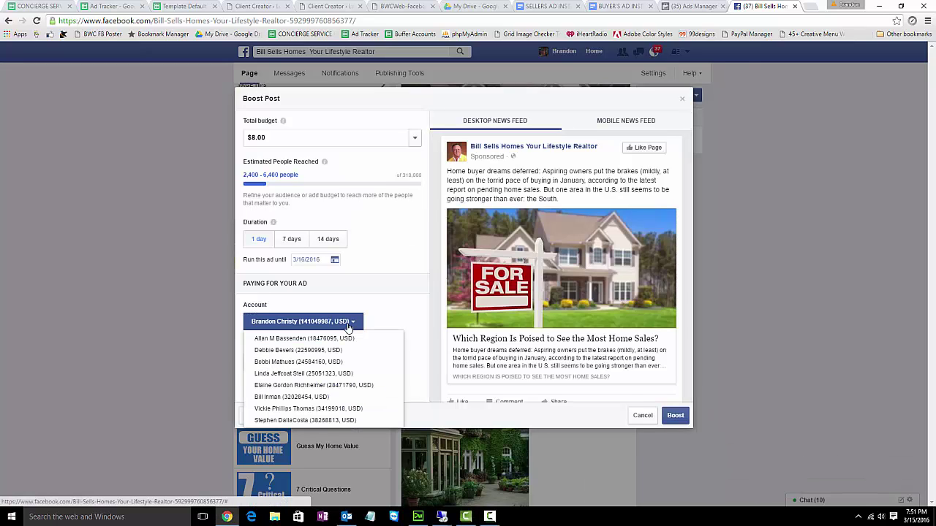
left_click(319, 399)
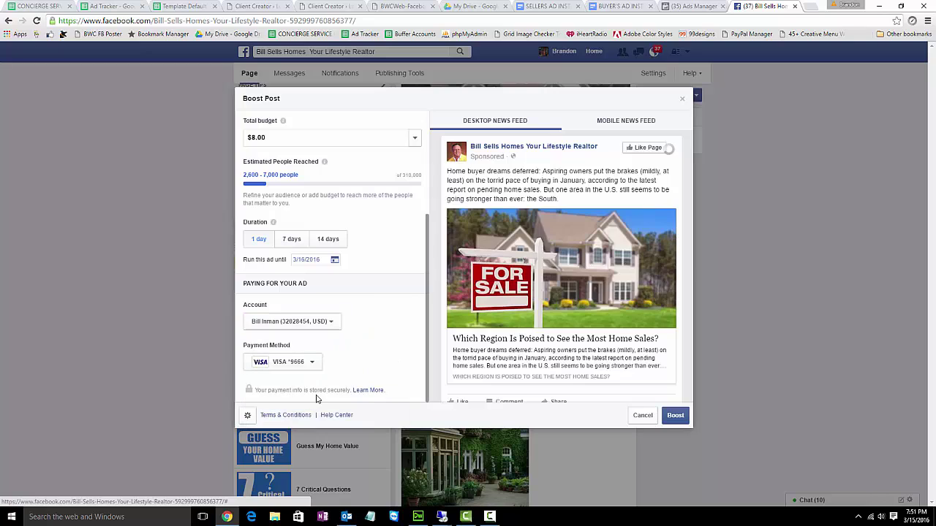
- Target the boost at the new saved audience, then go back to the Ads Manager audiences list
scroll(380, 244, "up", 3)
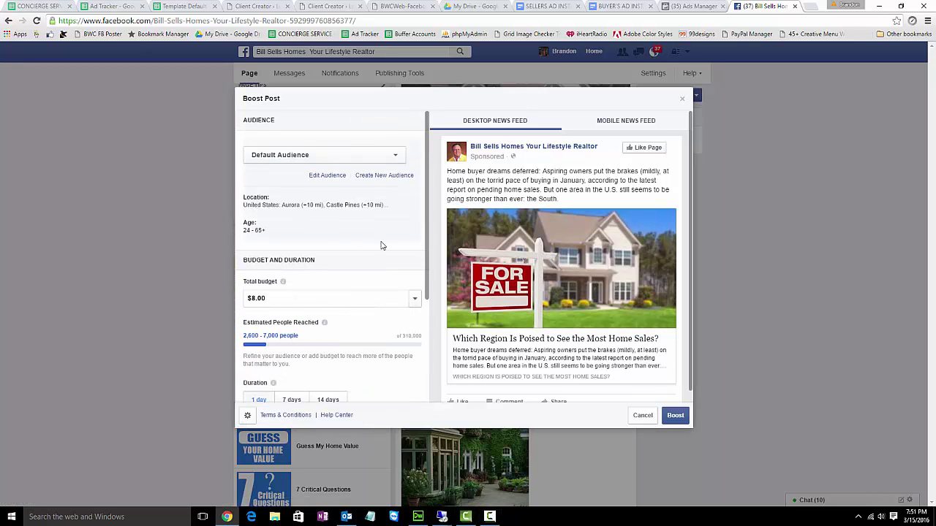
left_click(394, 158)
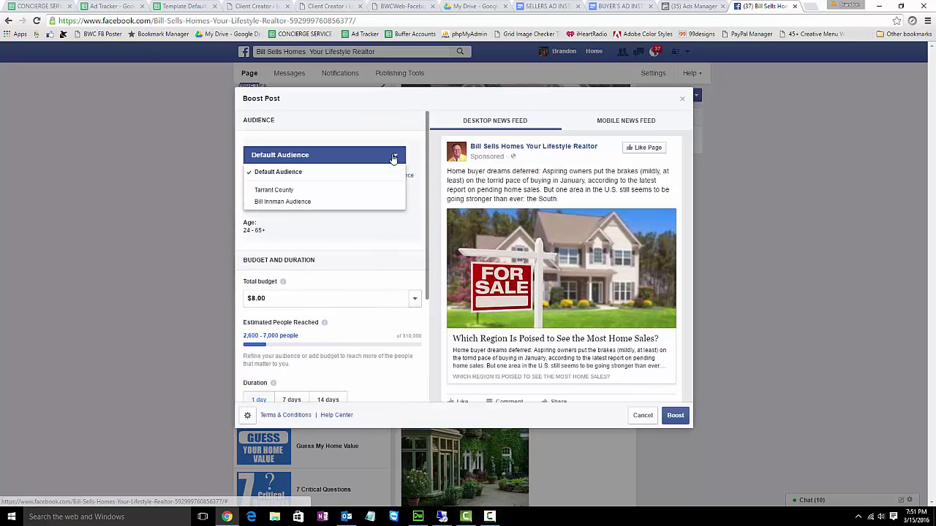
left_click(275, 203)
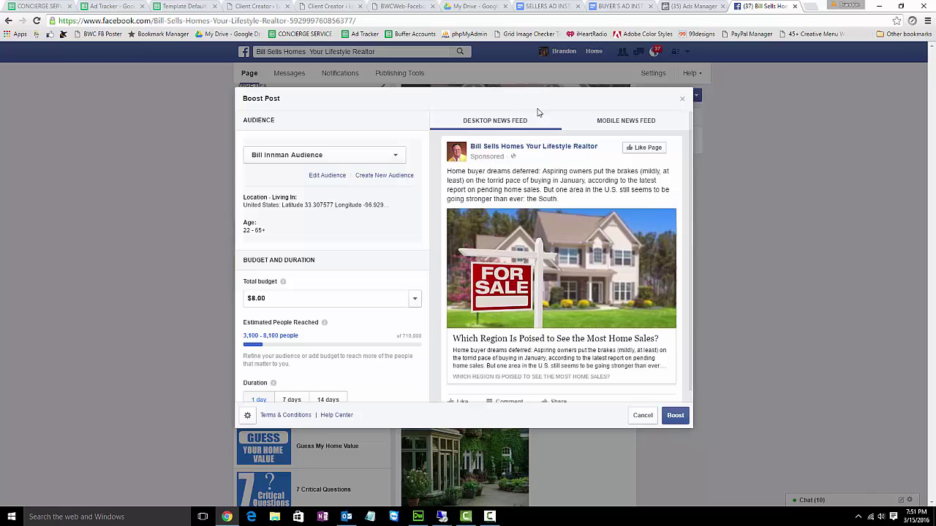
left_click(686, 9)
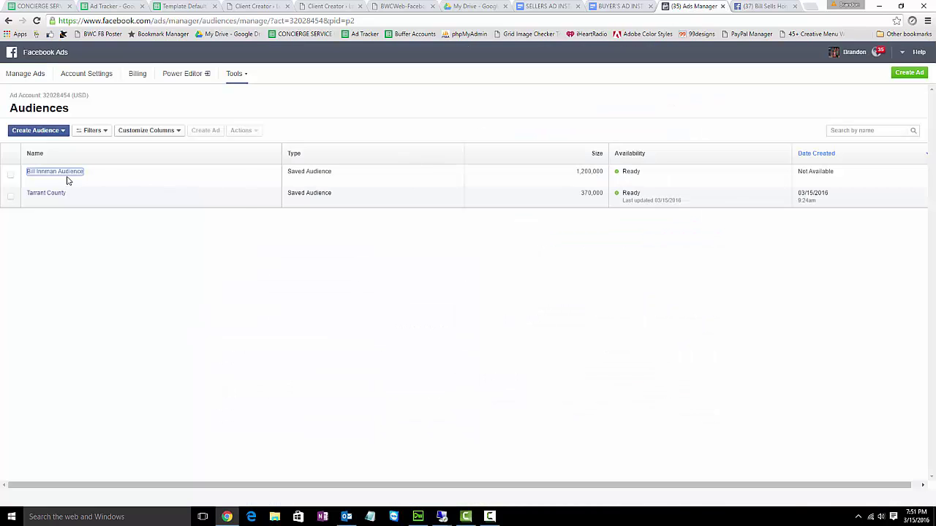
- Delete the client's 1,200,000 saved audience through Actions, leaving only Tarrant County
left_click(11, 176)
left_click(242, 130)
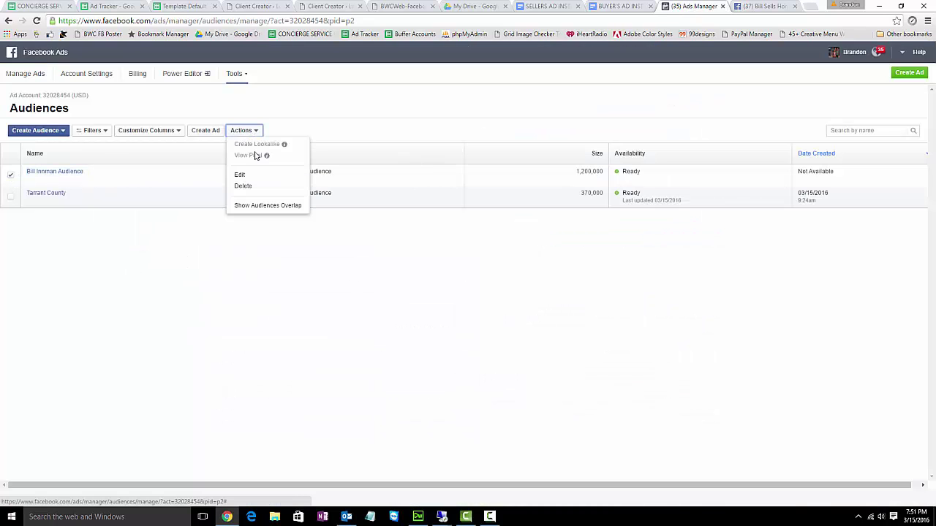
left_click(243, 185)
left_click(590, 243)
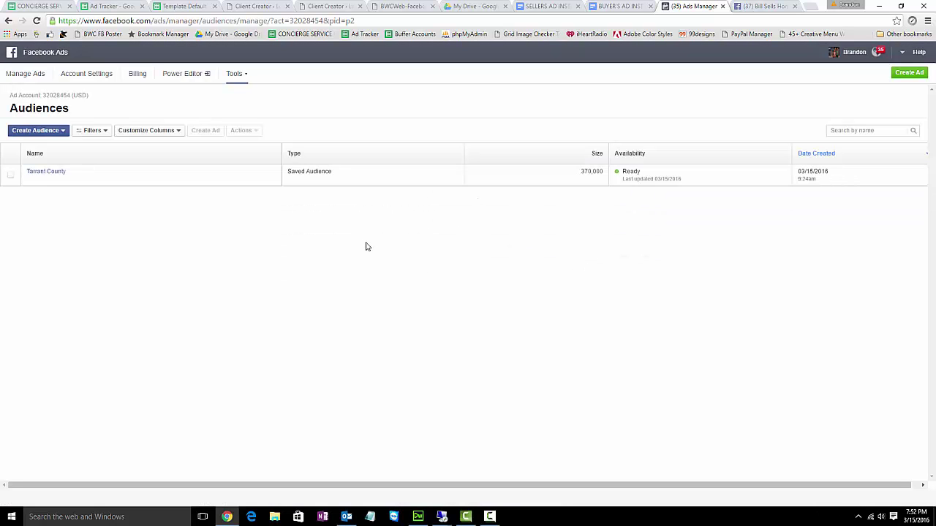
left_click(489, 516)
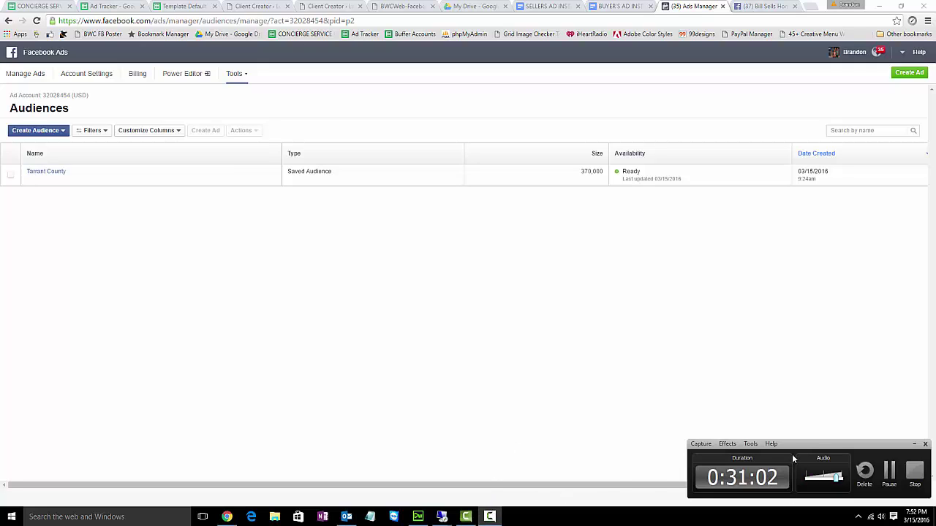